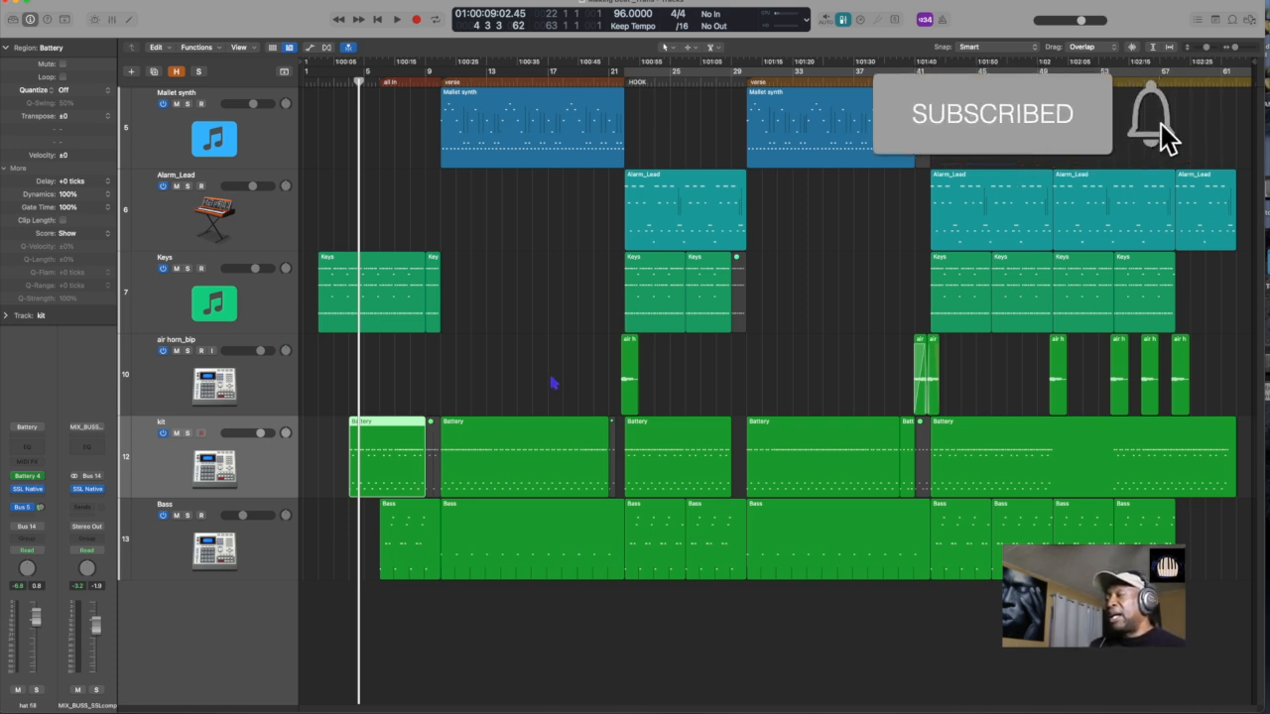
Step: Delete the muted region at the end of the first hook on Keys and the muted one after the second verse on Mallet synth
click(548, 345)
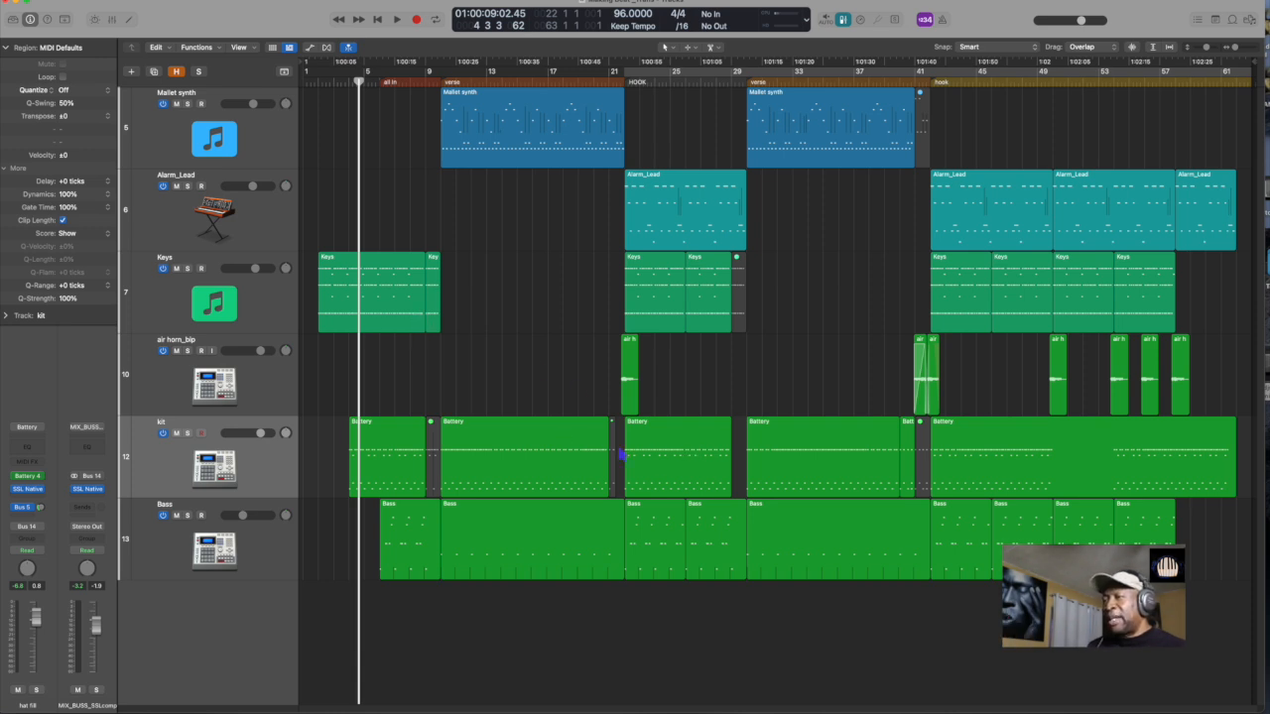
click(740, 316)
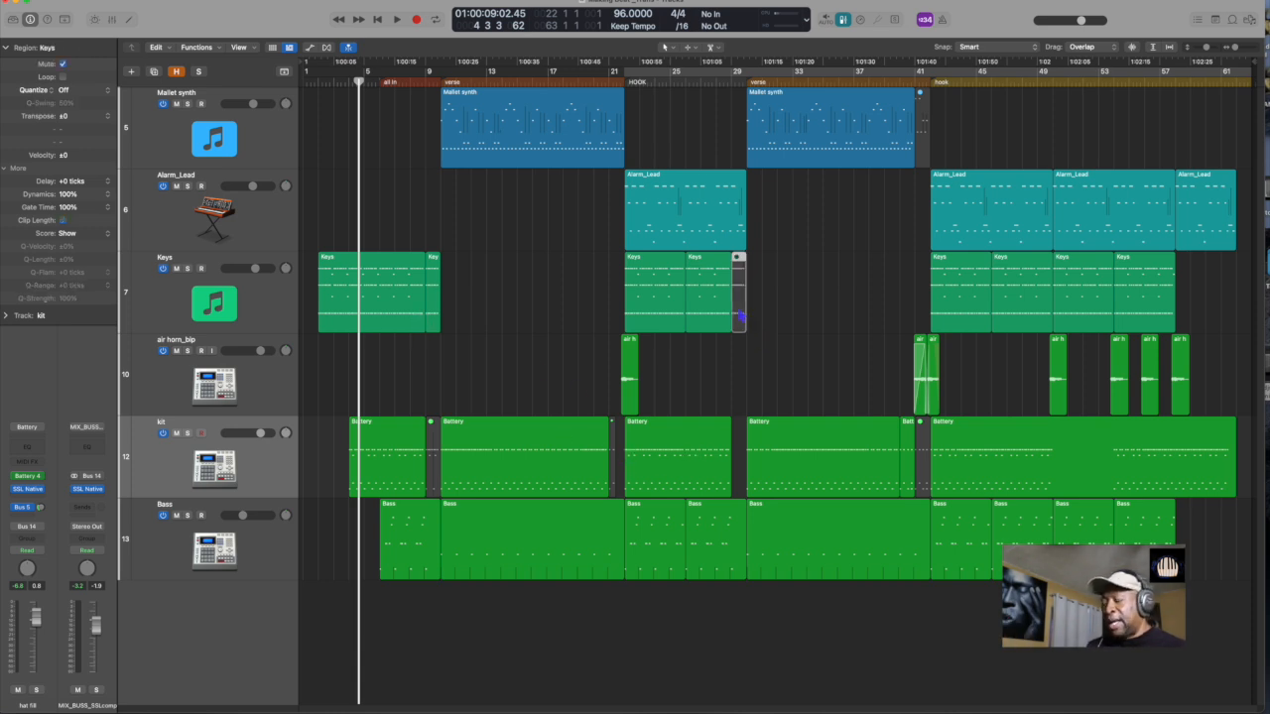
key(Delete)
click(925, 151)
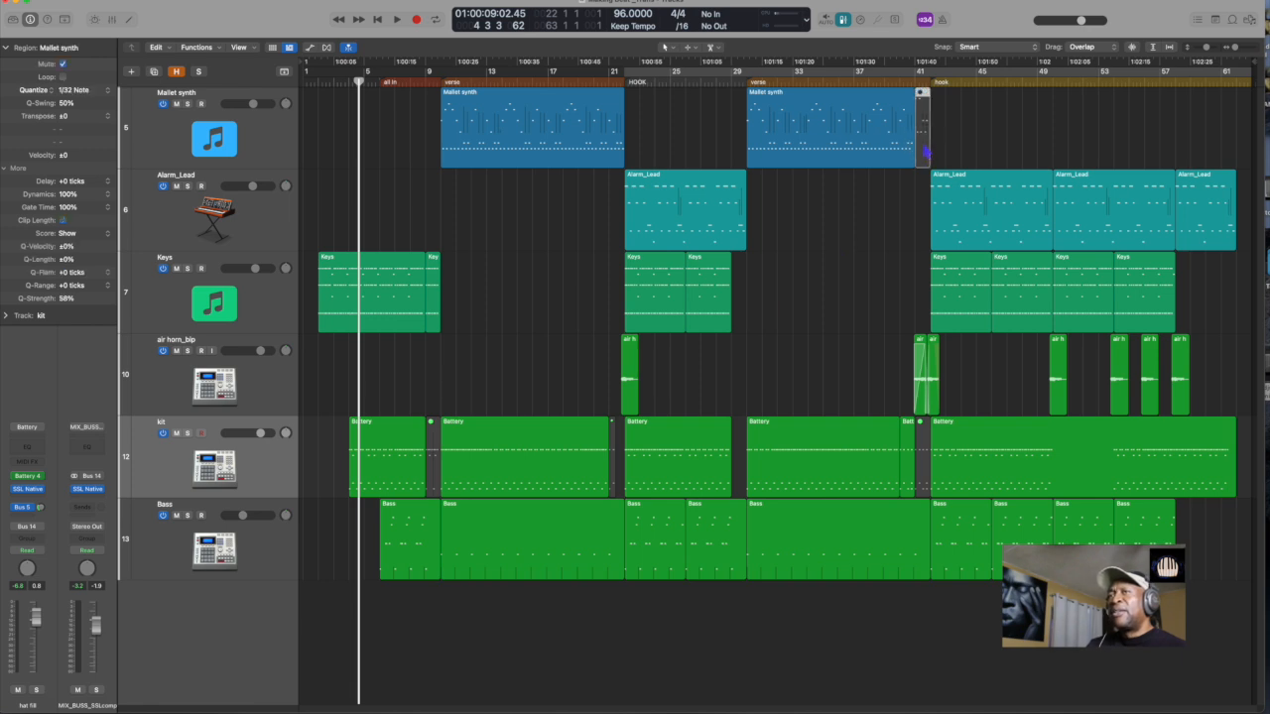
key(Delete)
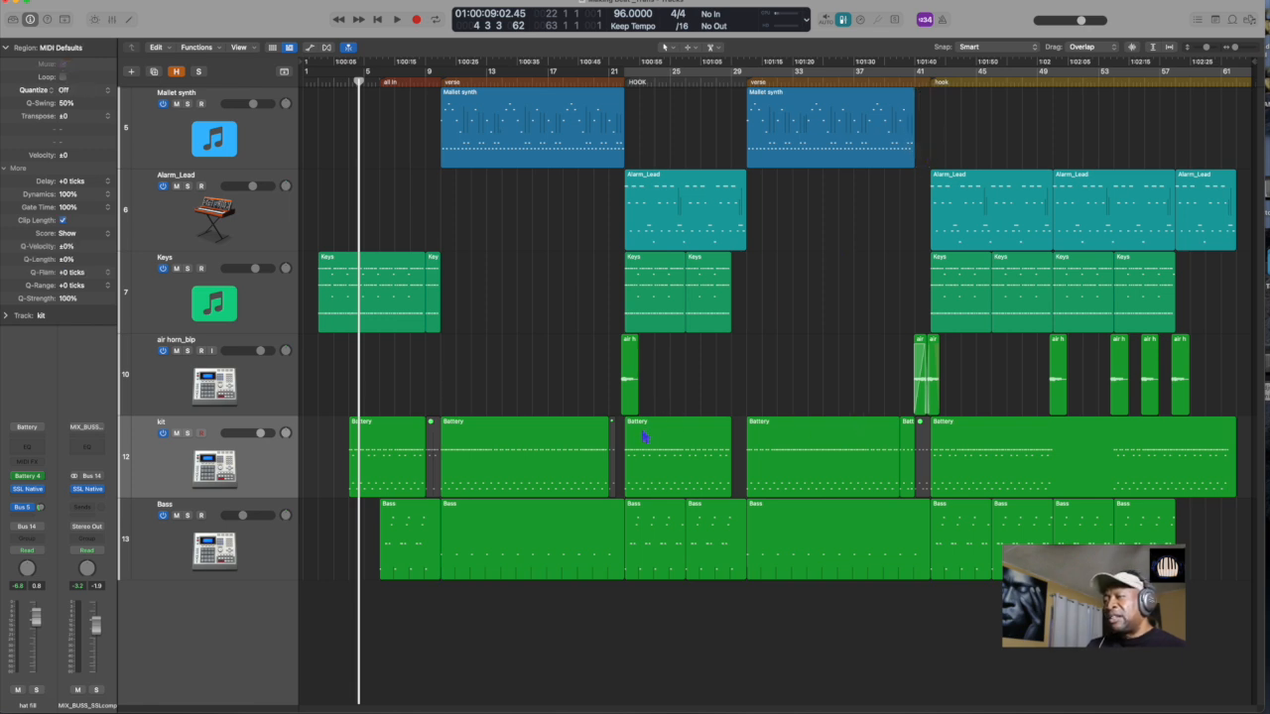
Step: Delete the three short muted regions on the kit track, before the first verse, first hook and second hook
click(612, 446)
key(Delete)
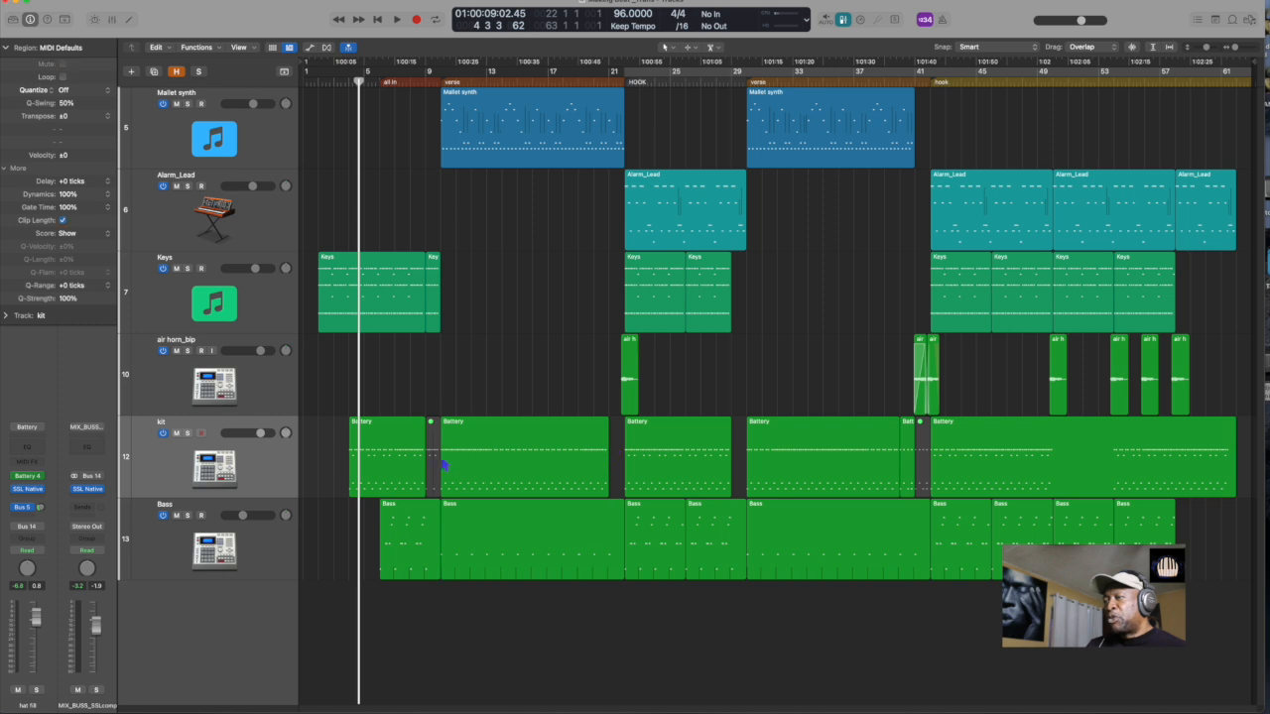
click(432, 456)
key(Delete)
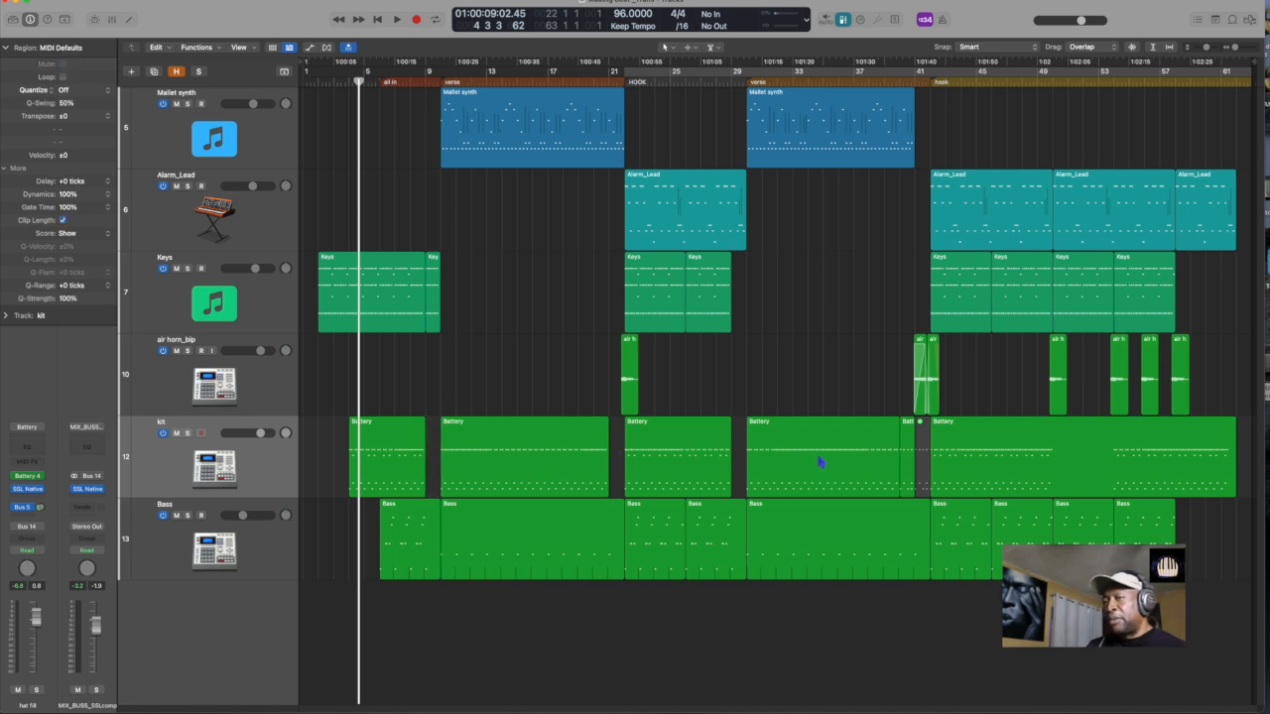
click(925, 462)
key(Delete)
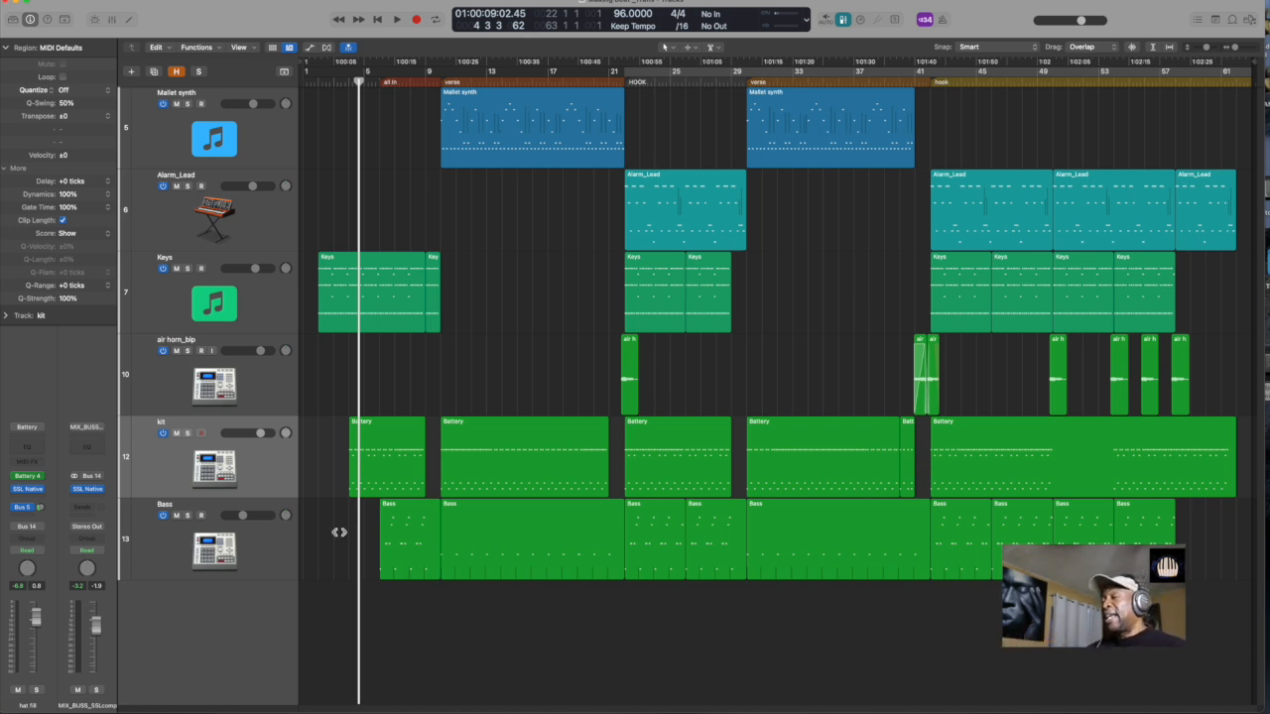
Step: Color all regions on the Bass track dark purple and all regions on the kit track bright red
click(266, 568)
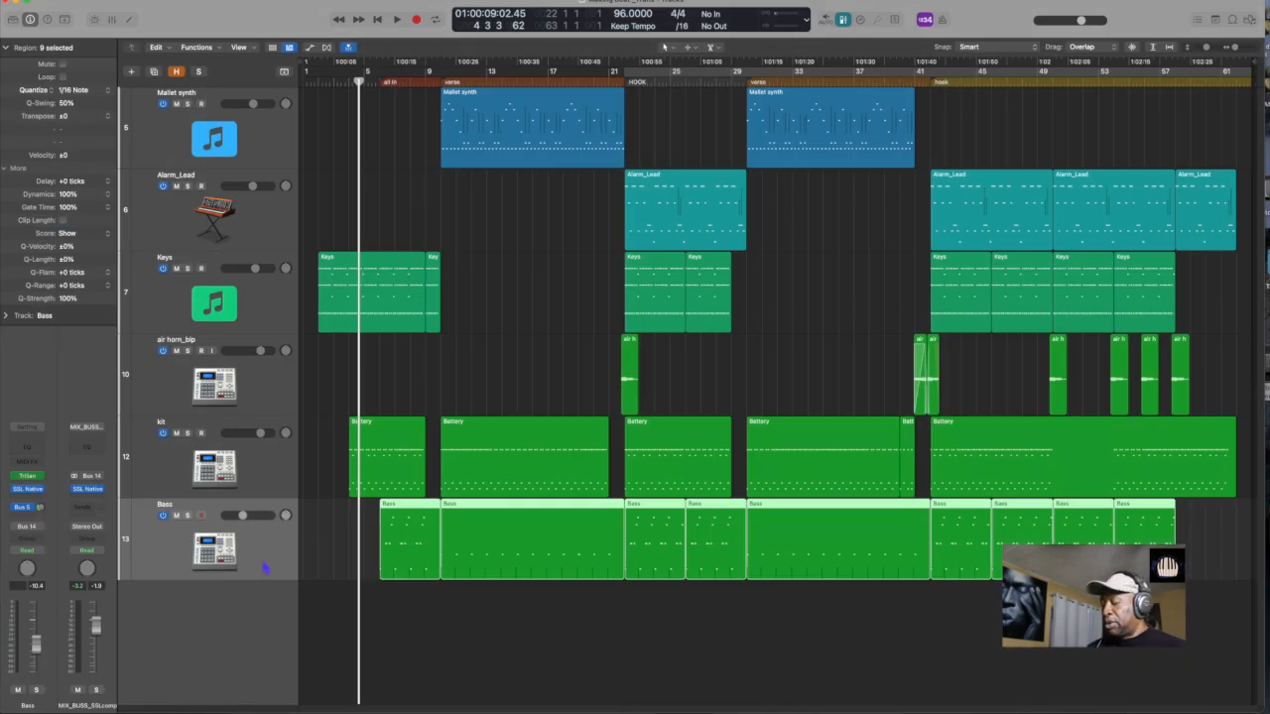
key(alt+c)
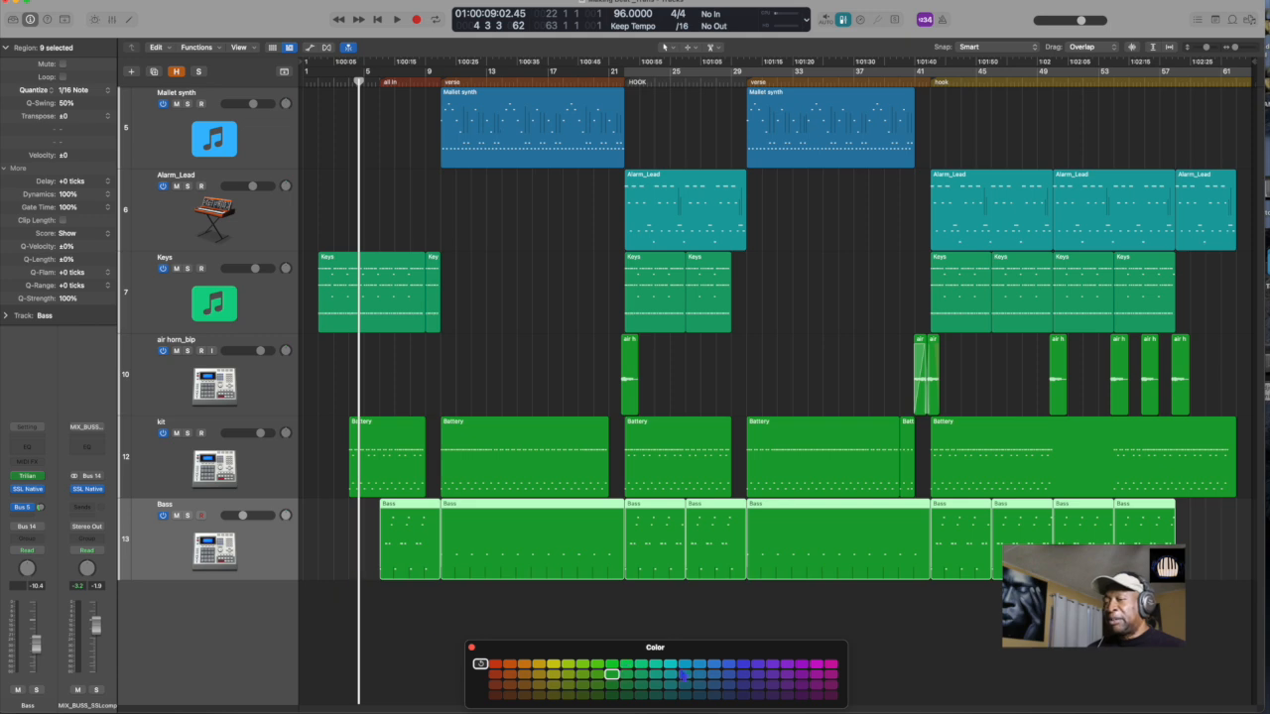
click(773, 696)
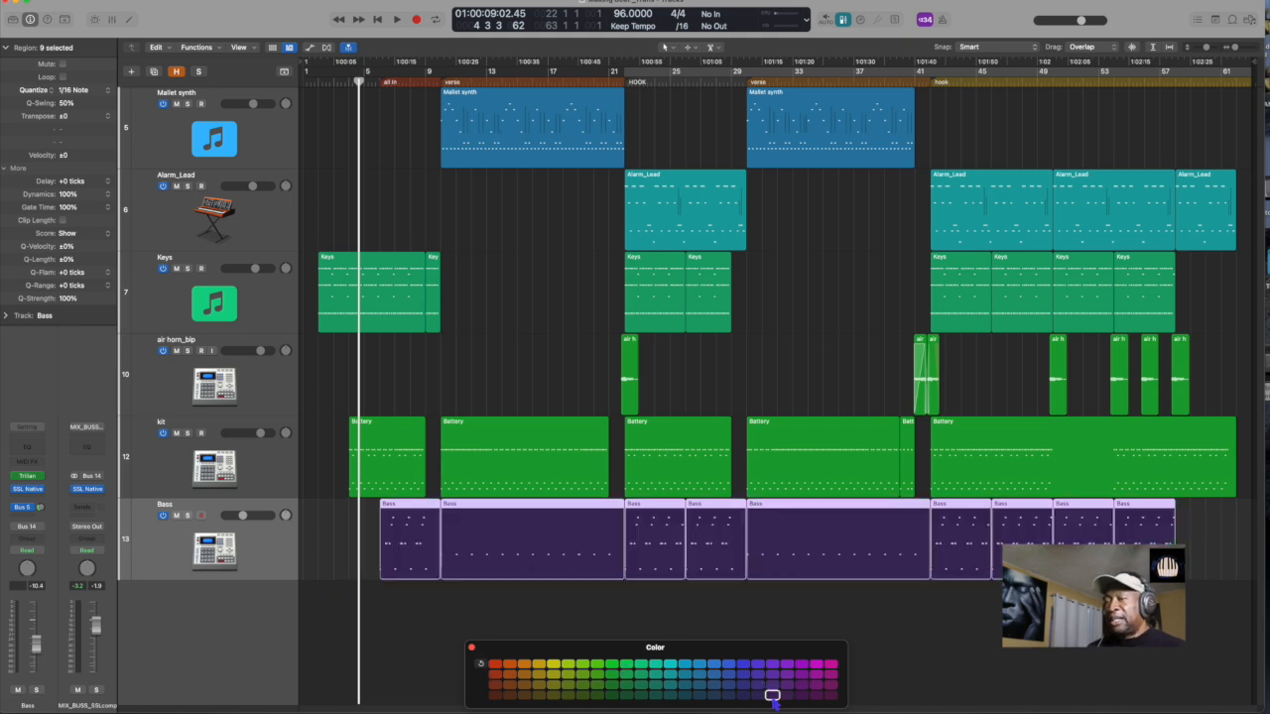
click(272, 465)
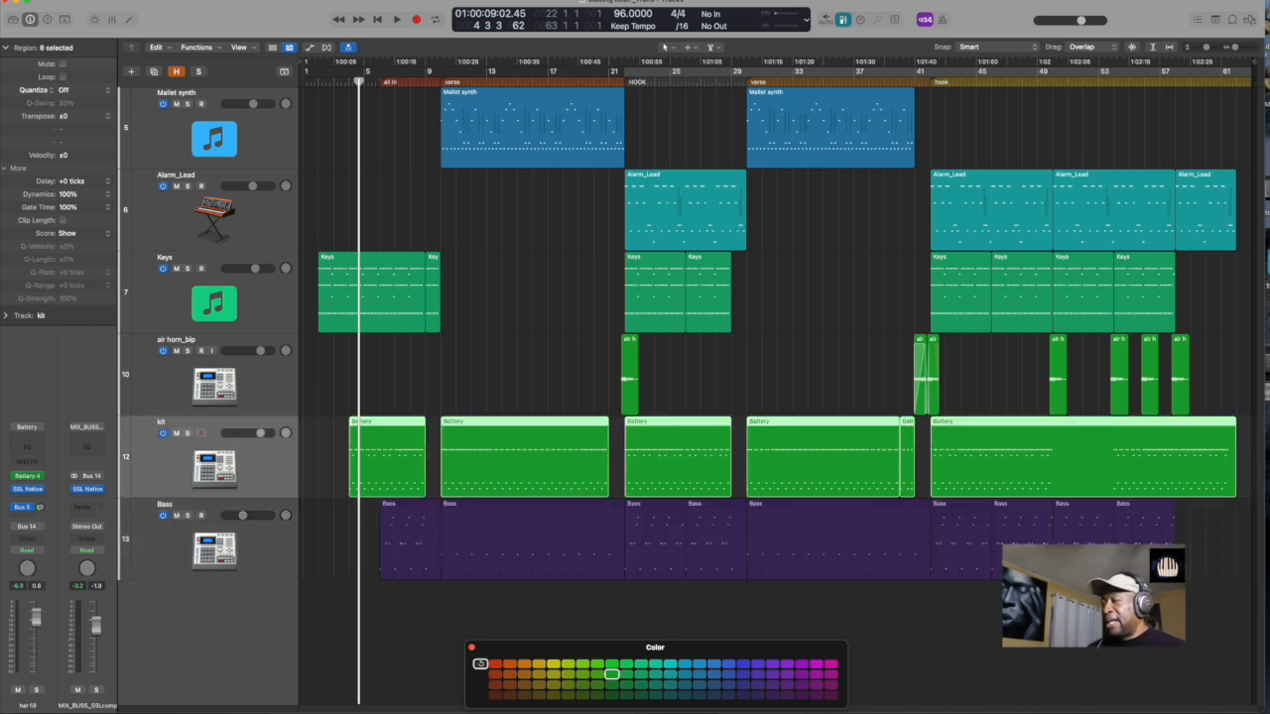
click(497, 664)
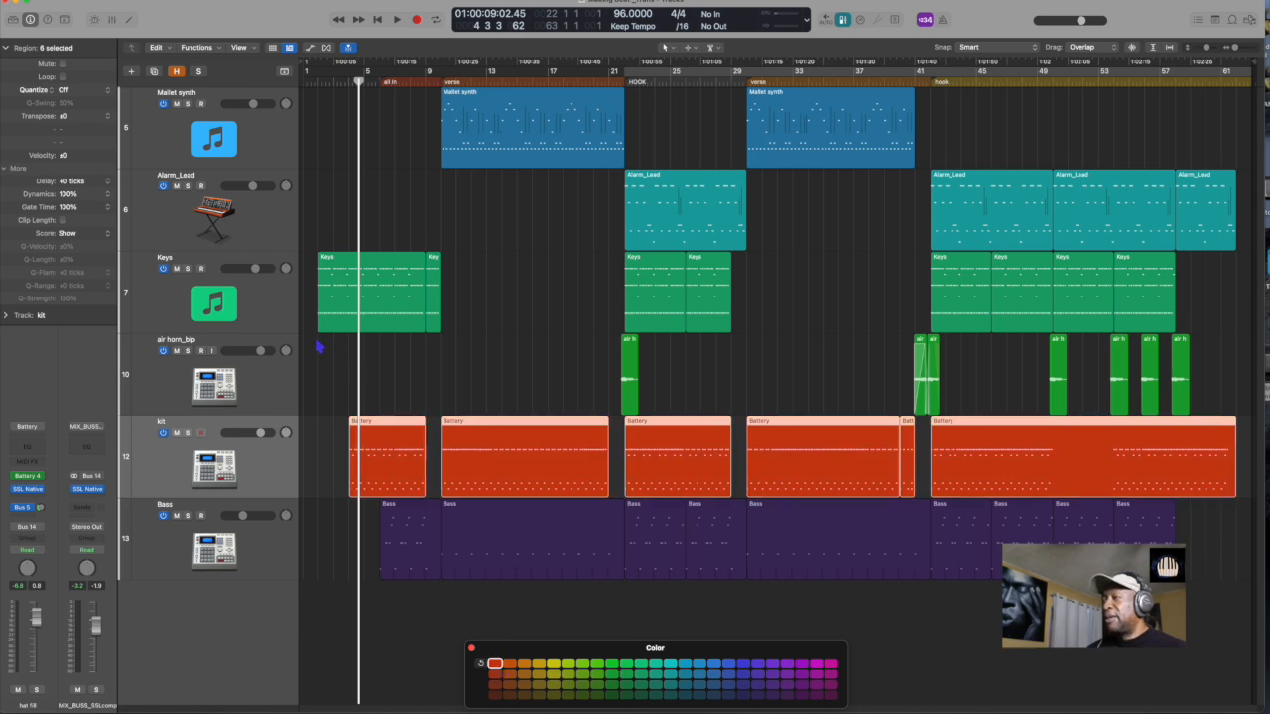
Step: Color all Keys regions bright yellow and all Alarm_Lead regions dark olive yellow
click(273, 298)
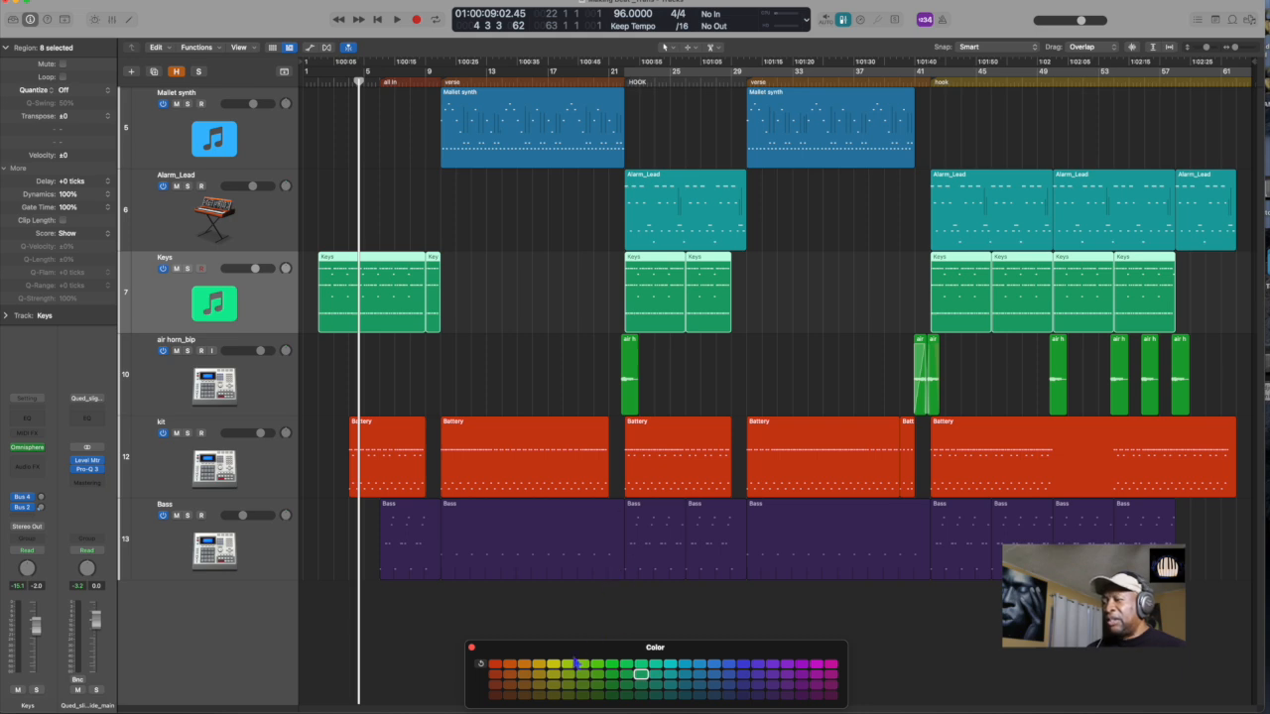
click(554, 664)
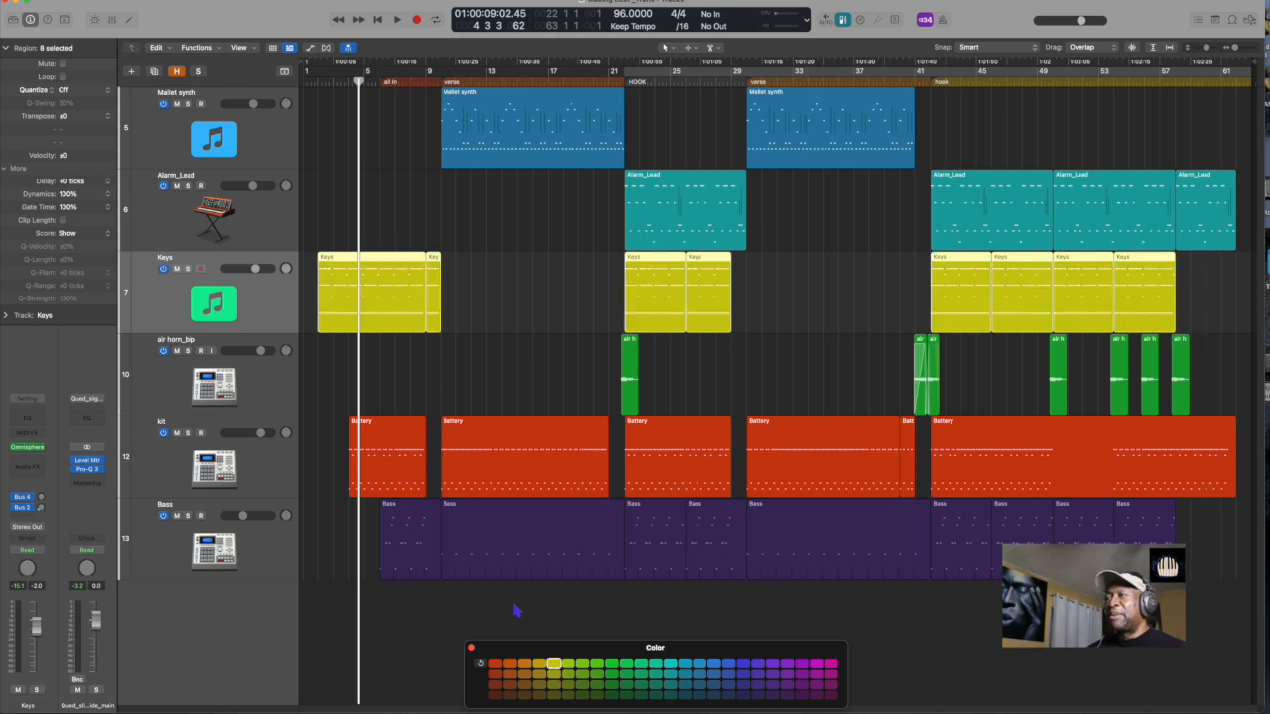
click(253, 233)
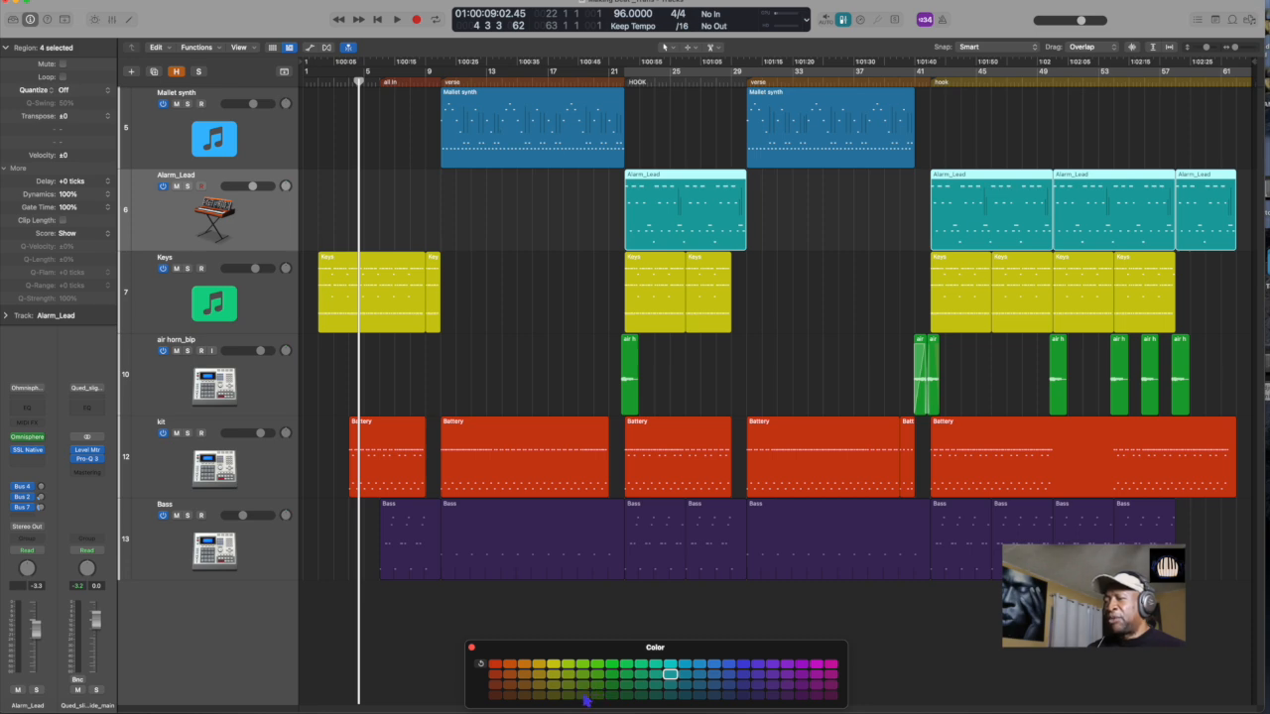
click(554, 696)
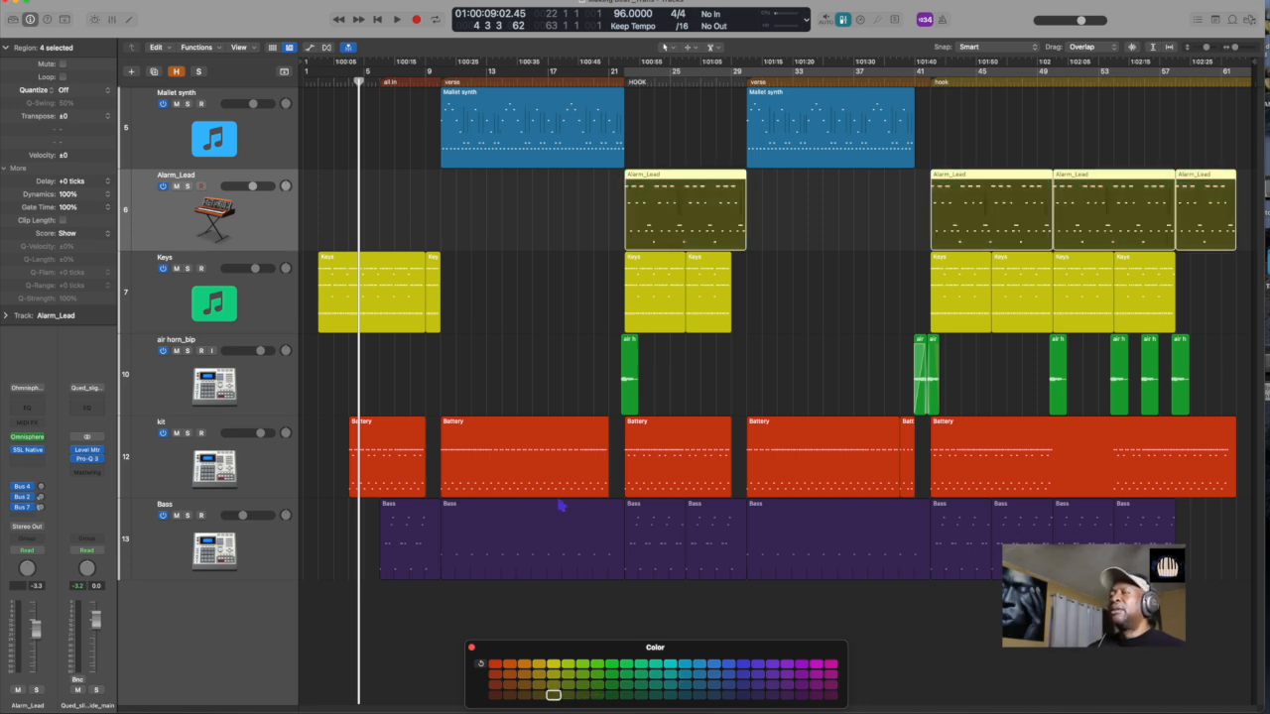
Step: Color both Mallet synth regions bright magenta, close the color palette and clear the region selection
click(277, 136)
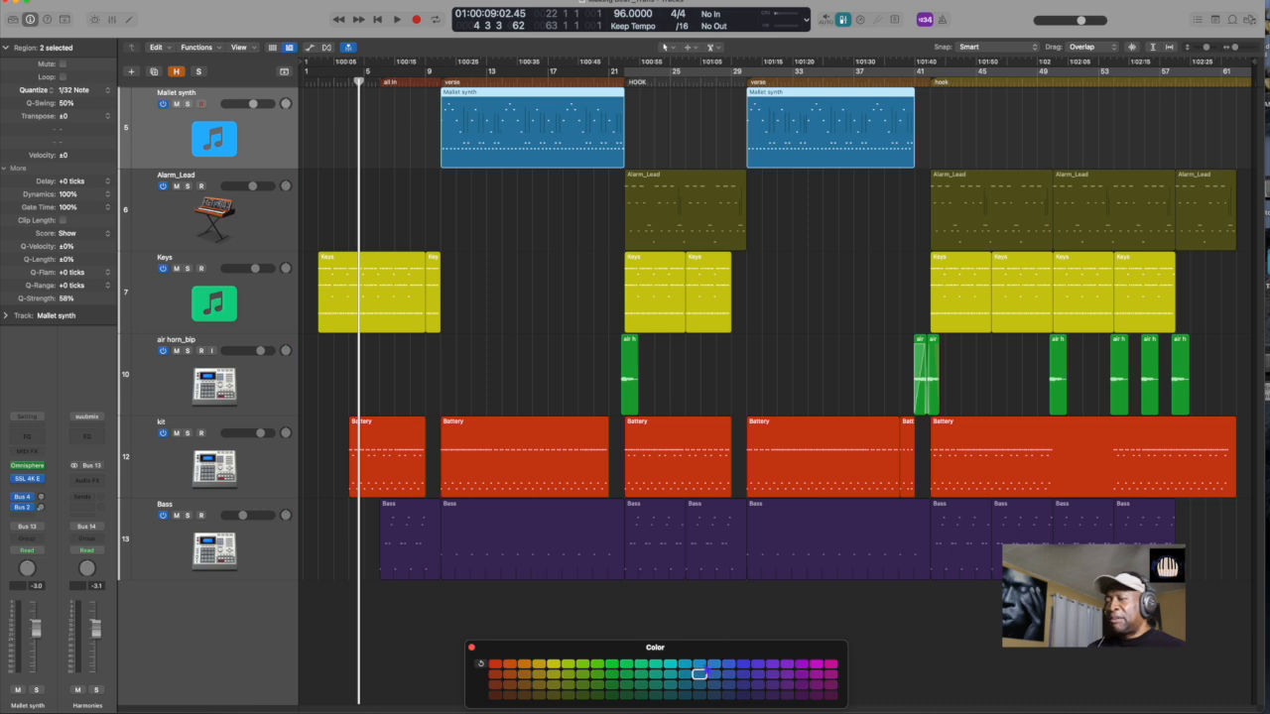
click(816, 664)
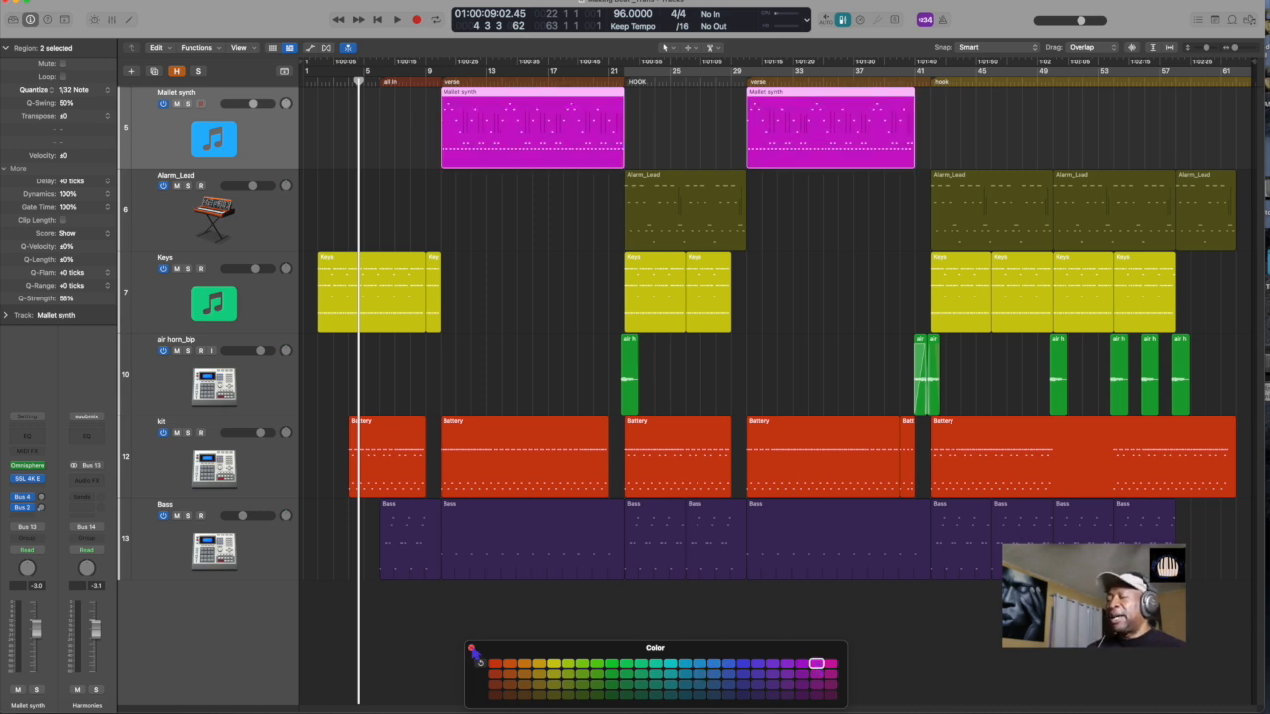
click(473, 649)
click(499, 655)
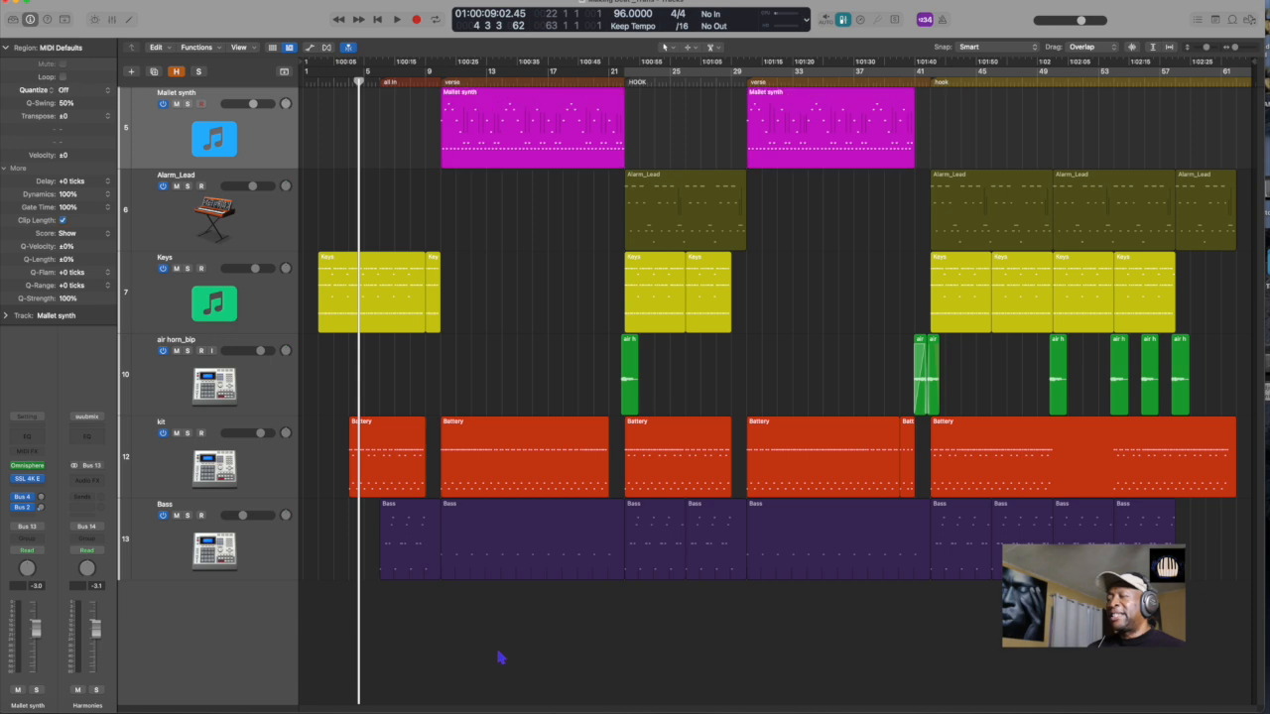
Step: Join all regions on the Bass track into one continuous region
click(262, 558)
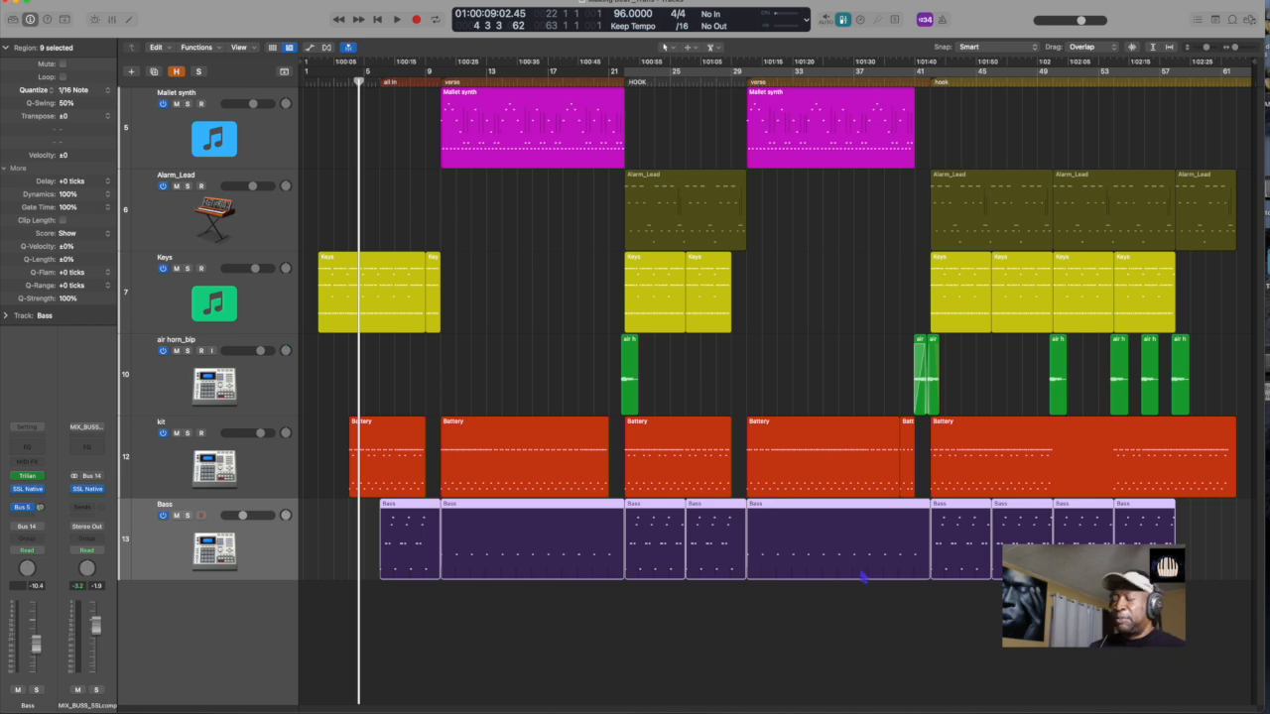
key(super+j)
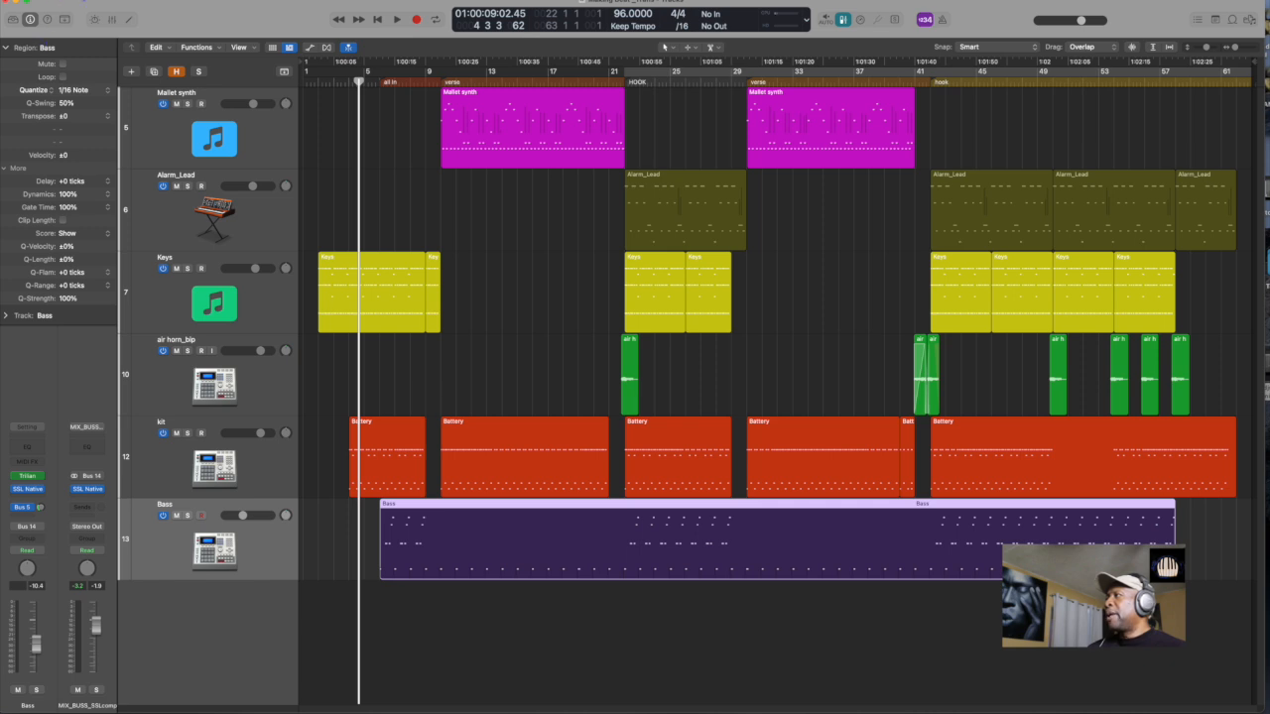
click(156, 47)
mouse_move(190, 238)
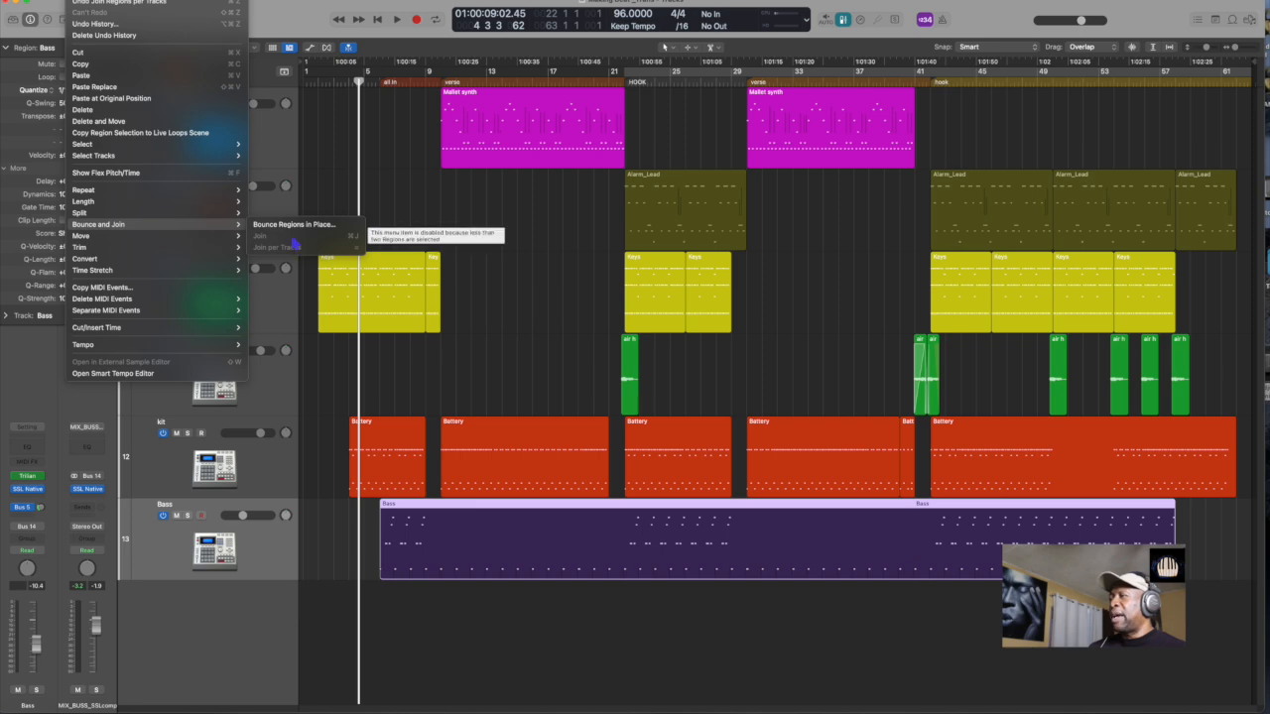
click(323, 370)
Step: Join all Battery regions on the kit track into one continuous region and deselect it
click(238, 466)
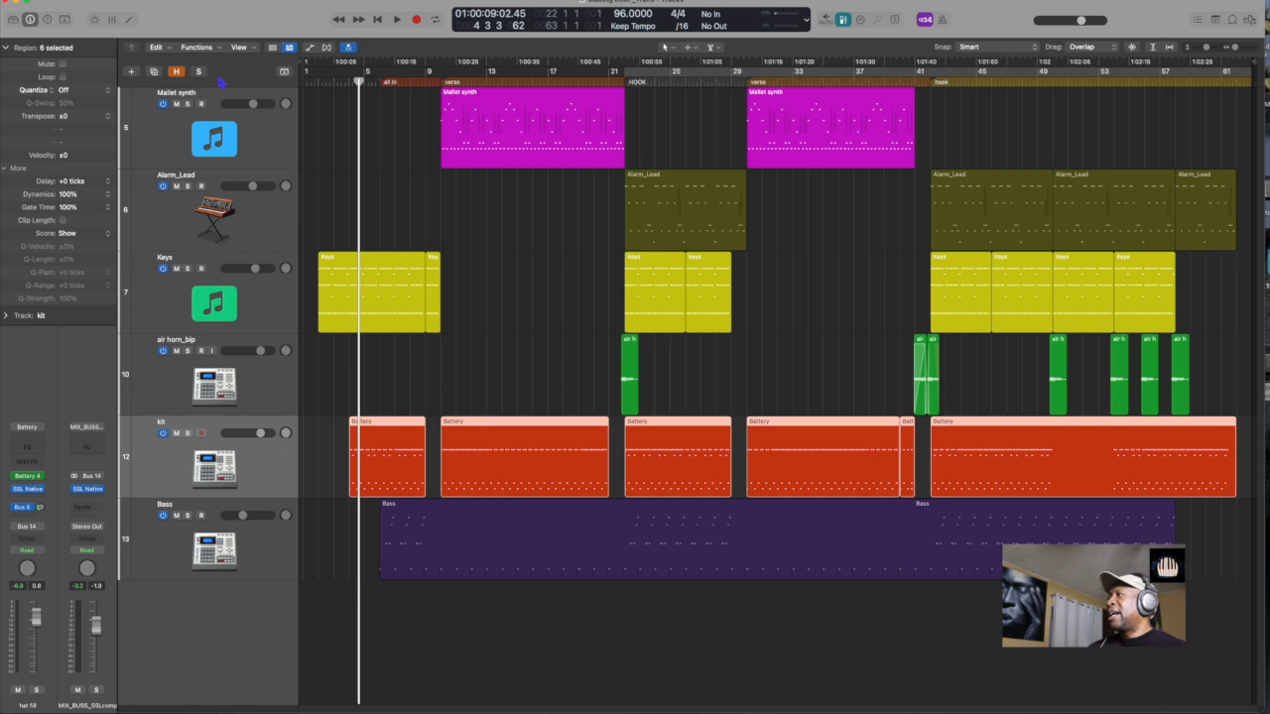
click(156, 47)
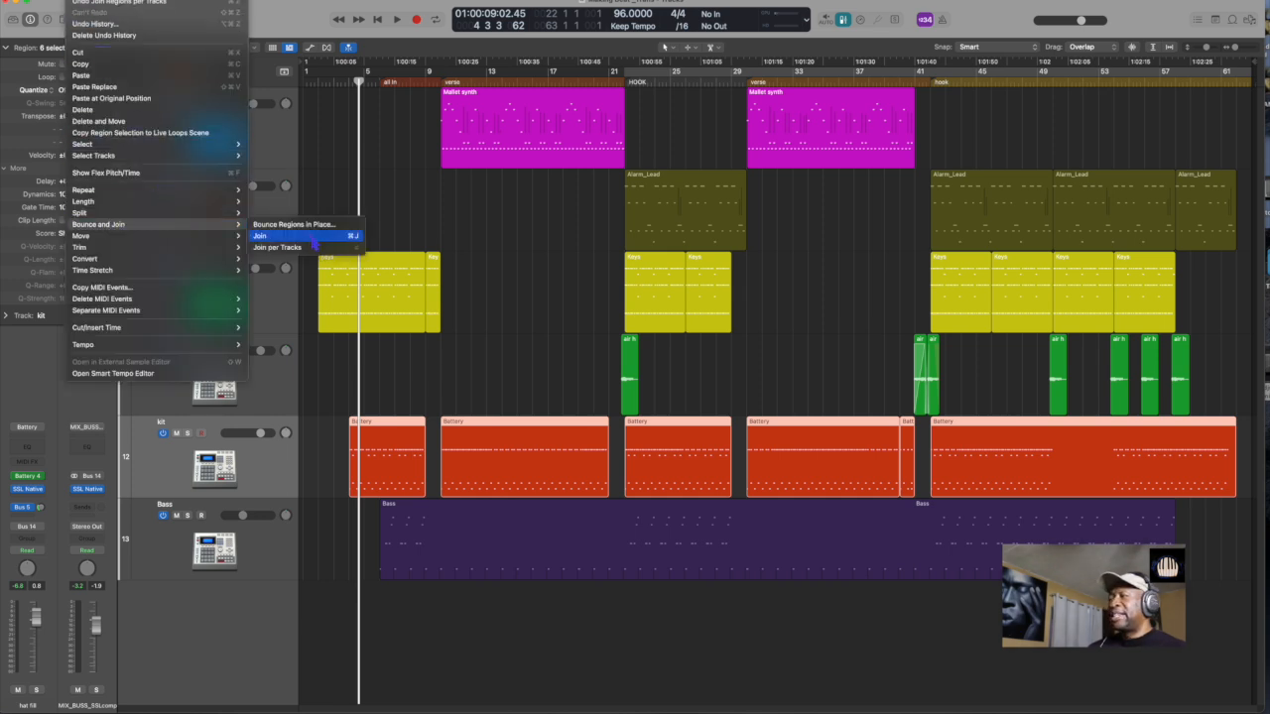
click(312, 242)
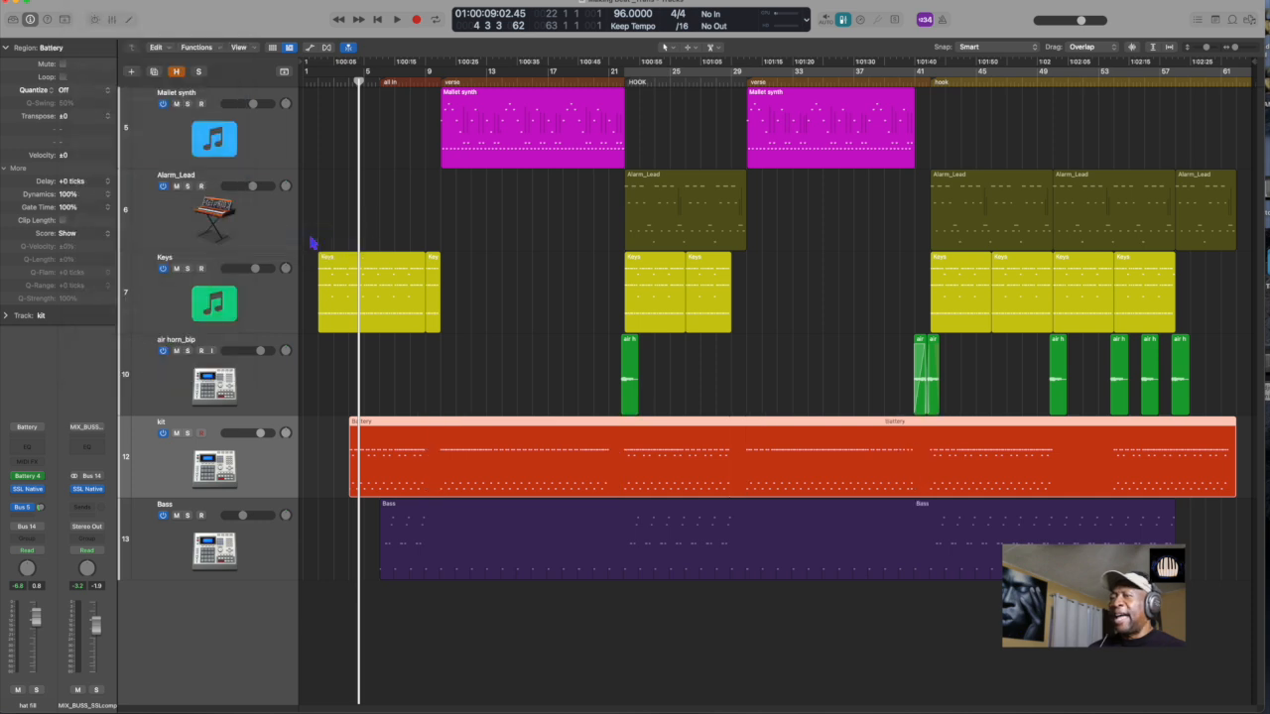
click(584, 326)
click(275, 564)
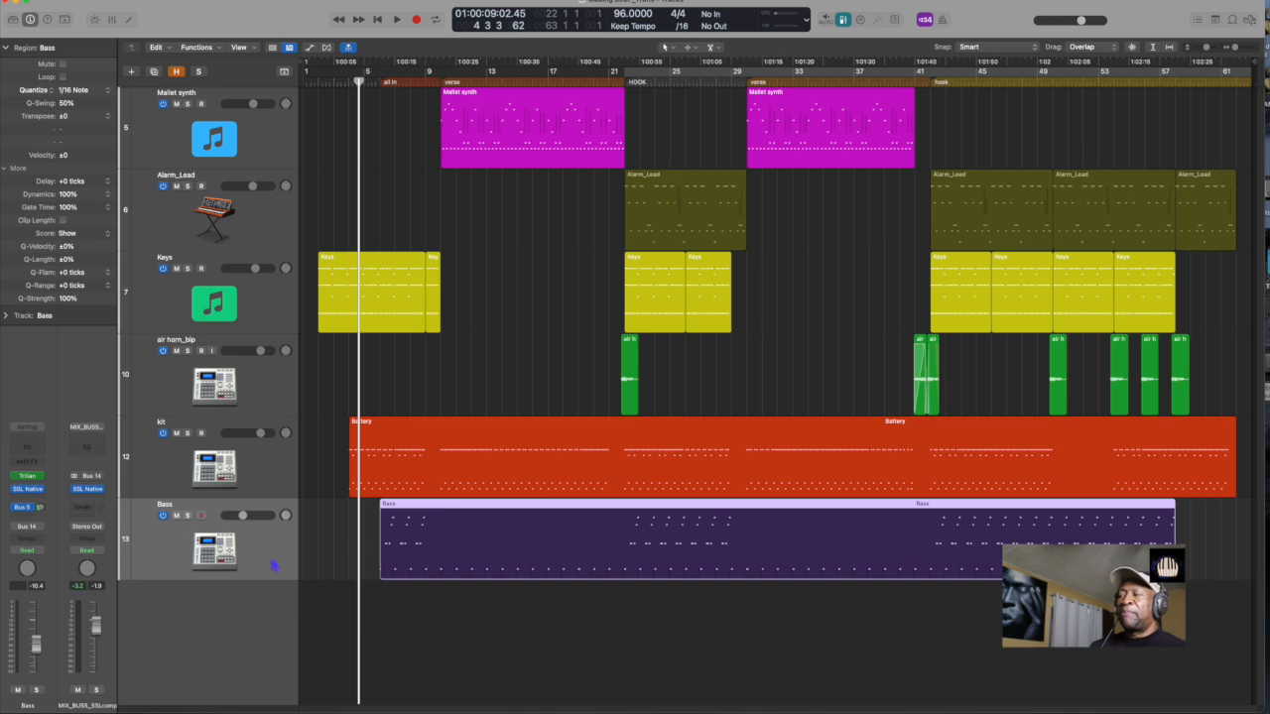
key(ctrl+b)
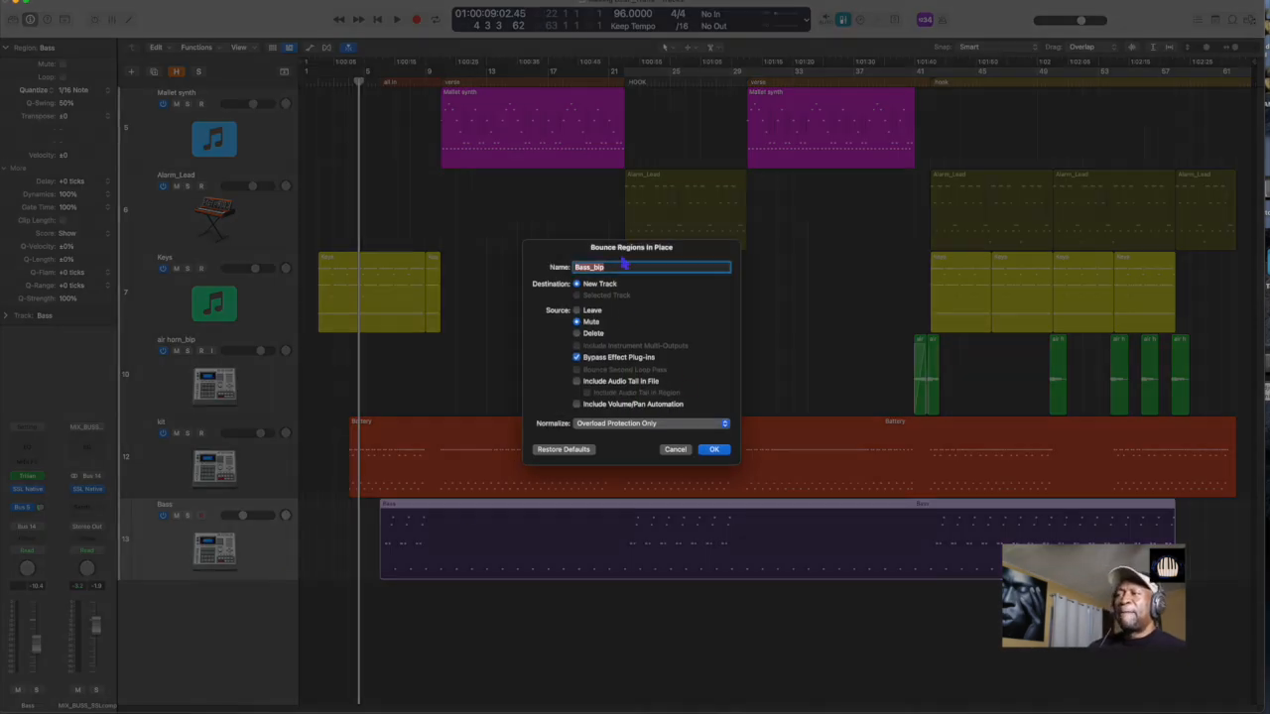
click(674, 451)
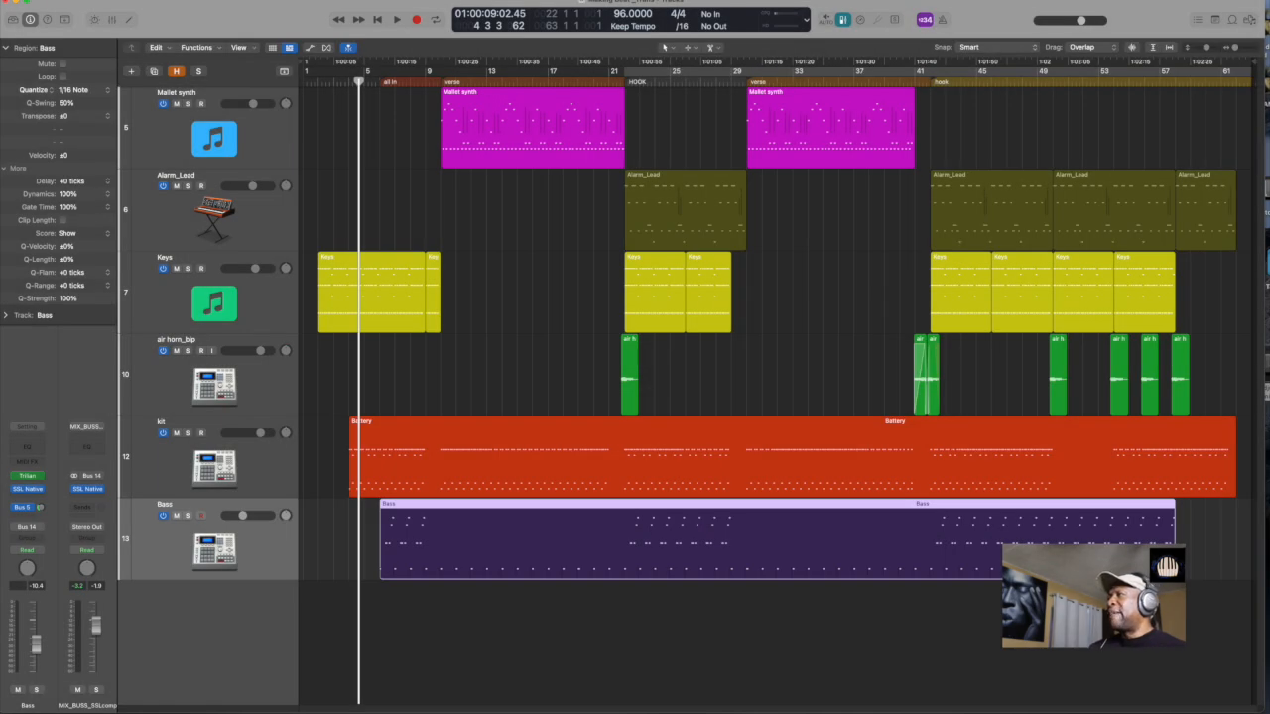
click(79, 0)
mouse_move(199, 224)
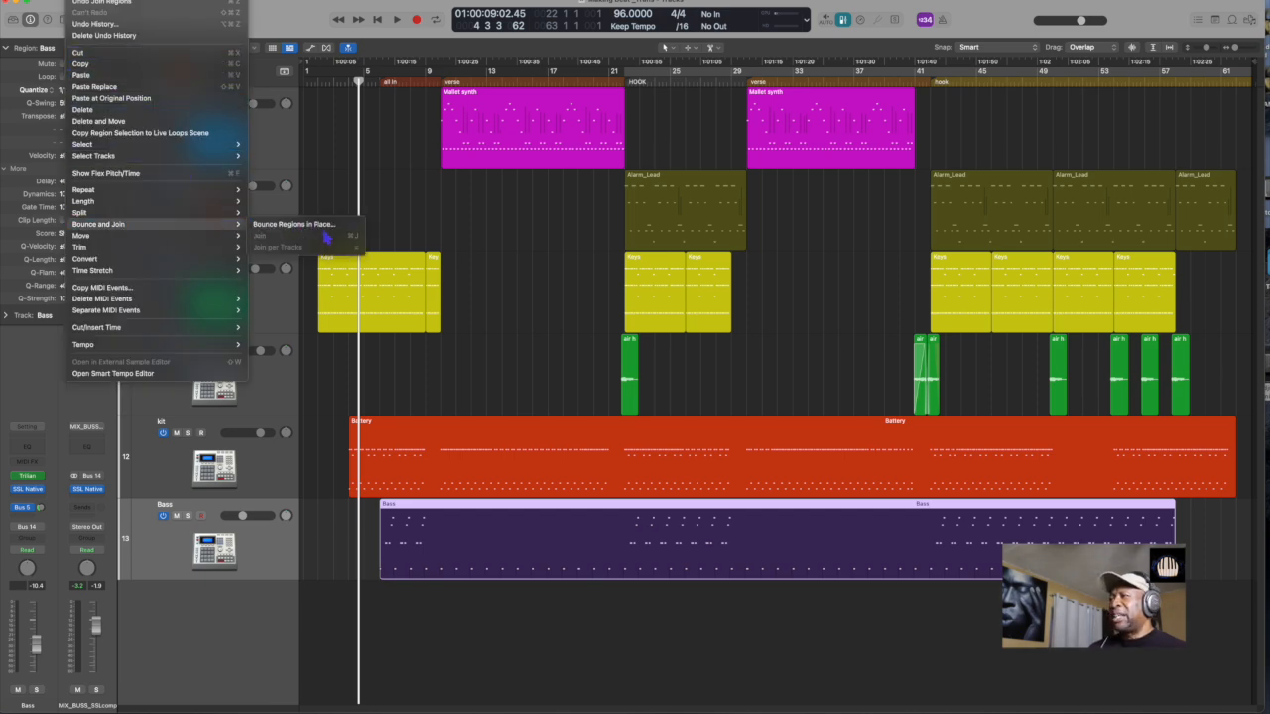
click(486, 244)
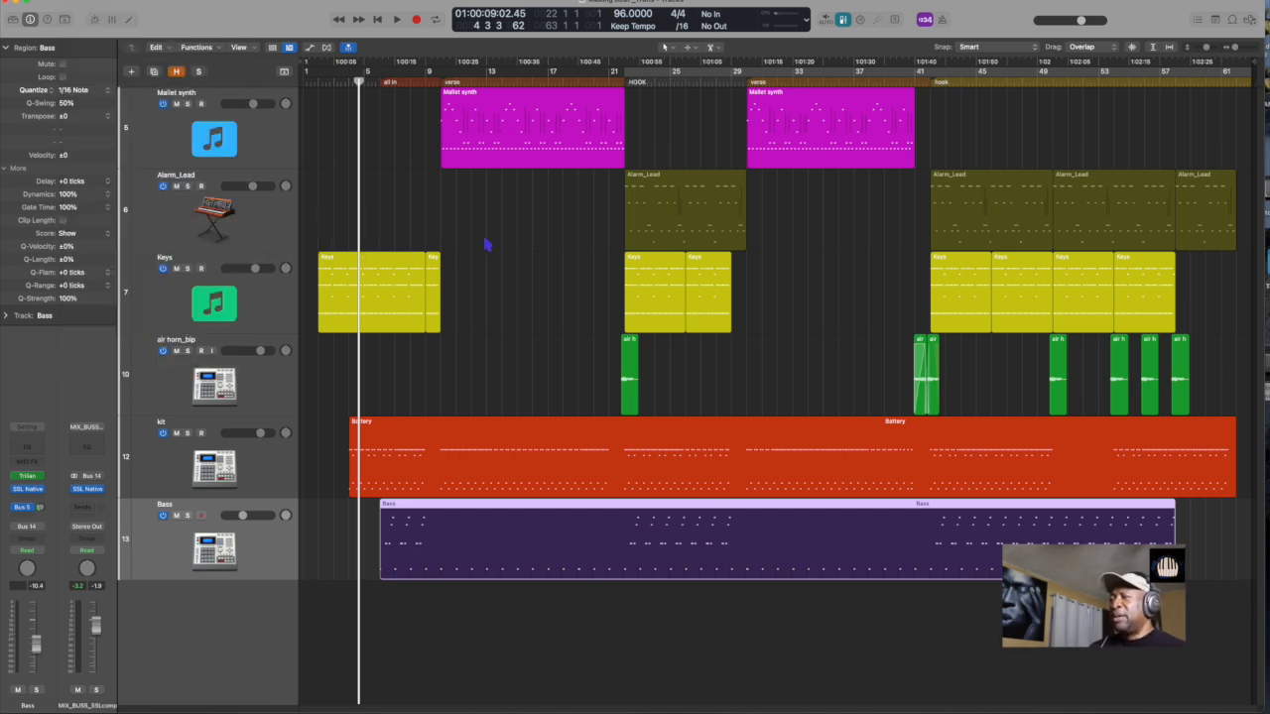
Step: Bounce the Bass region in place to a new track named Bass_bip, muting the source, bypassing effect plug-ins, with Overload Protection Only normalization
click(262, 612)
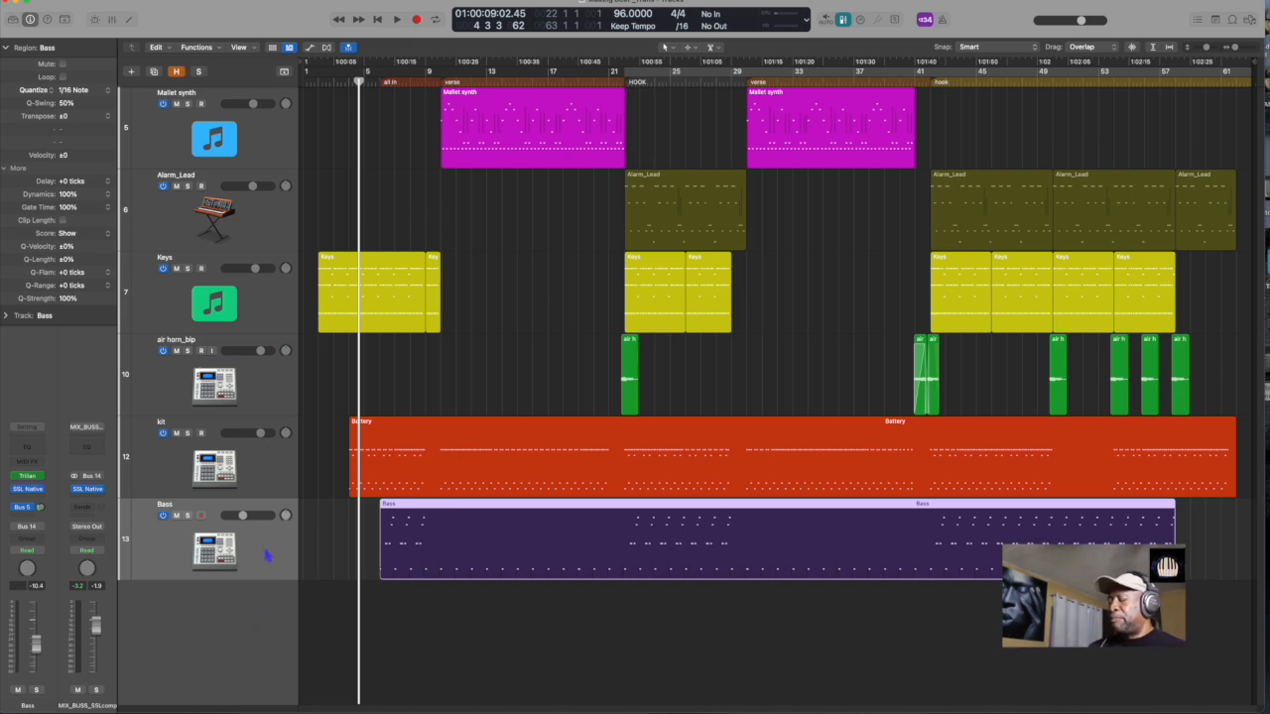
key(ctrl+b)
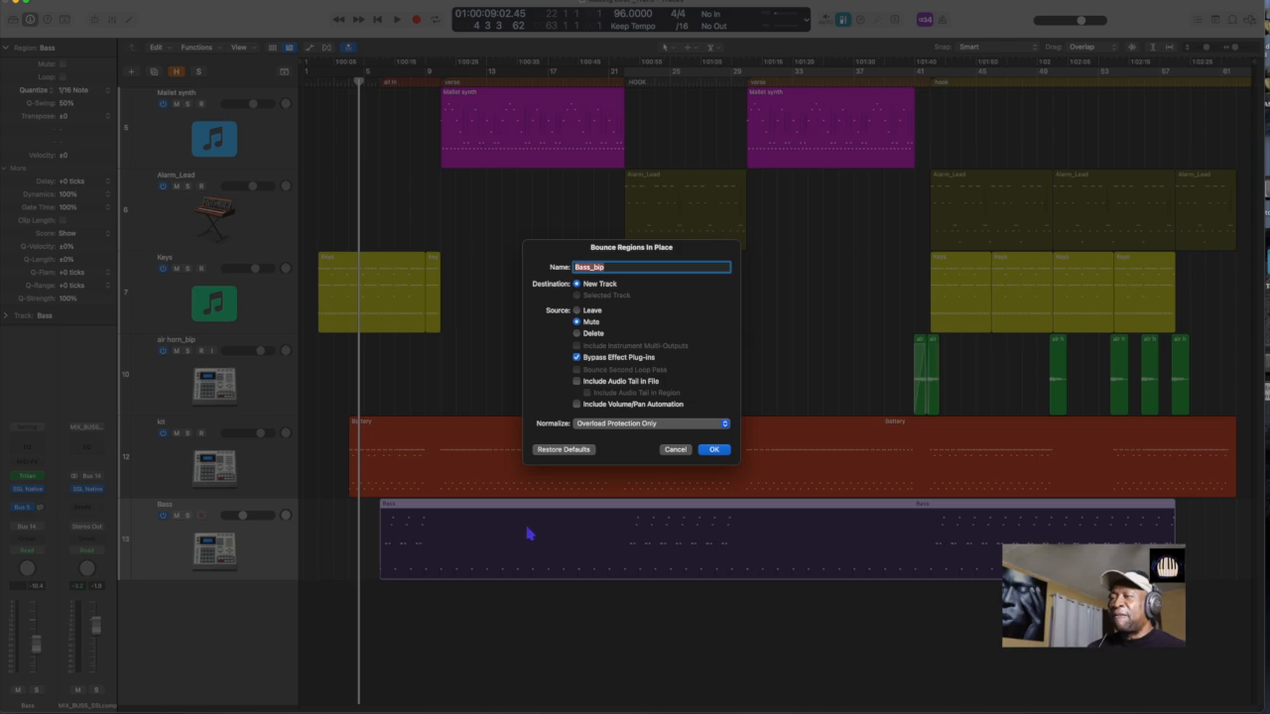
click(714, 449)
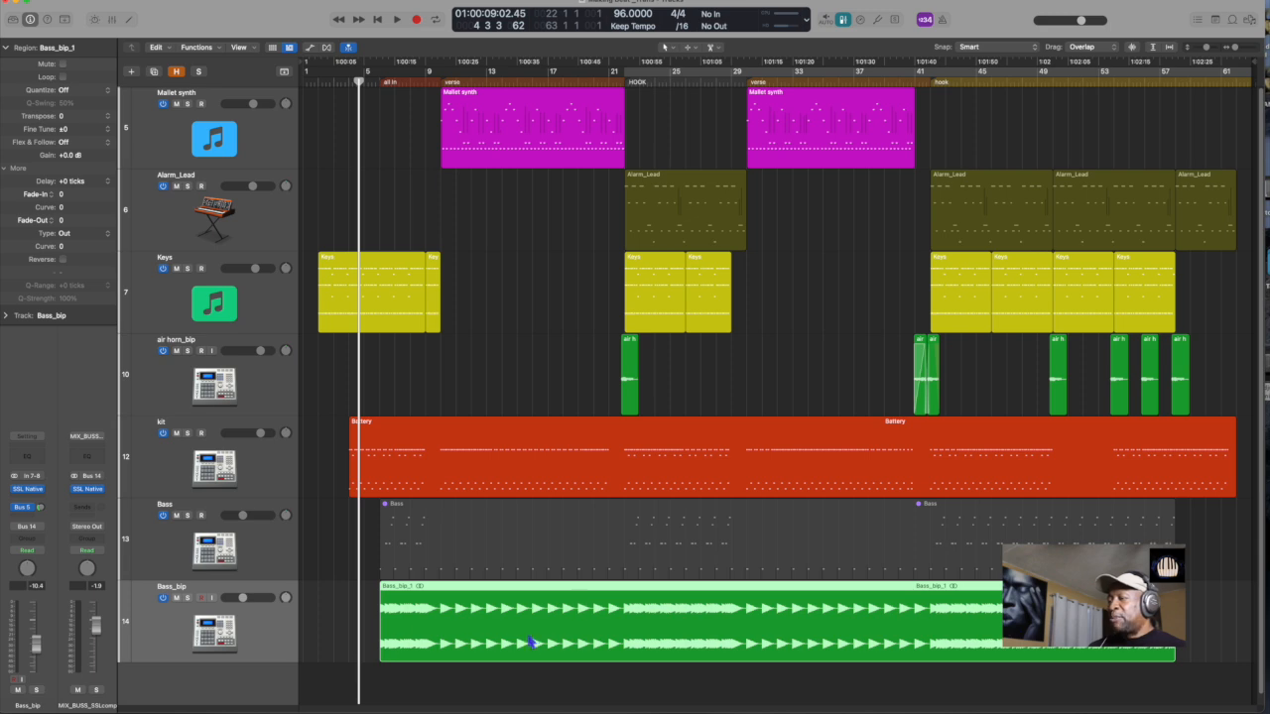
Step: Open the Trilian instrument window on the original Bass track
click(254, 545)
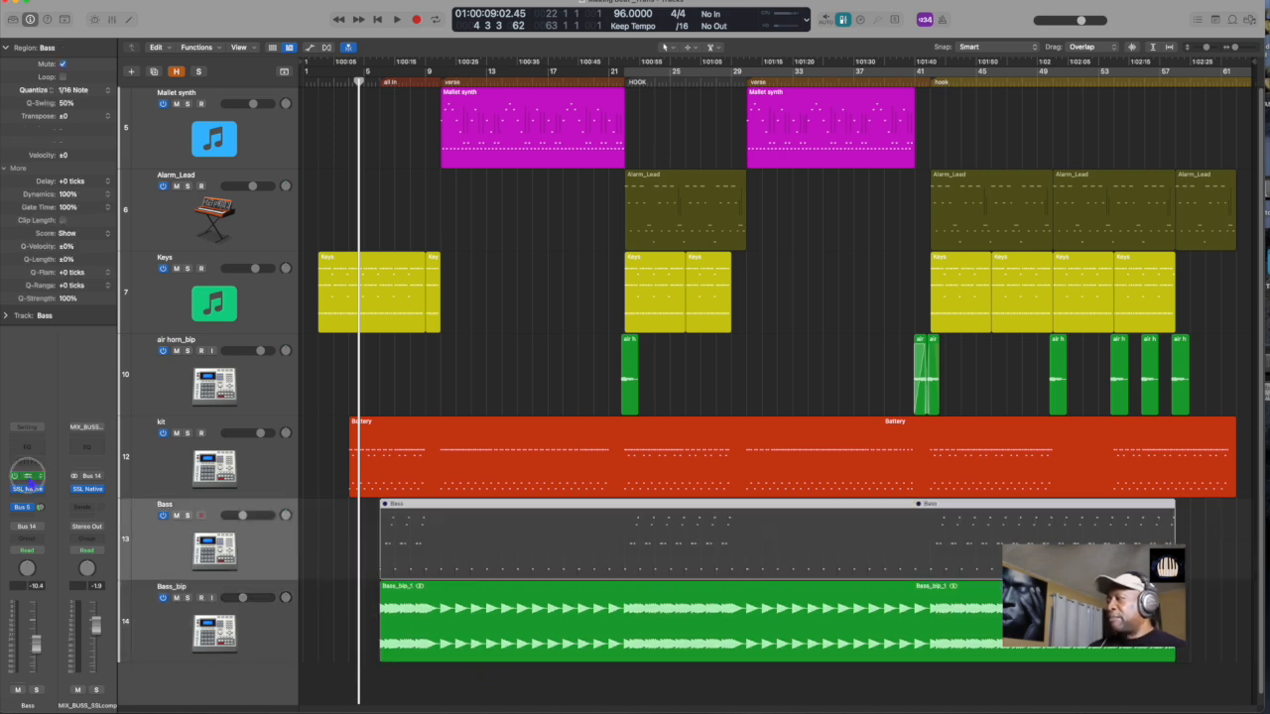
click(29, 480)
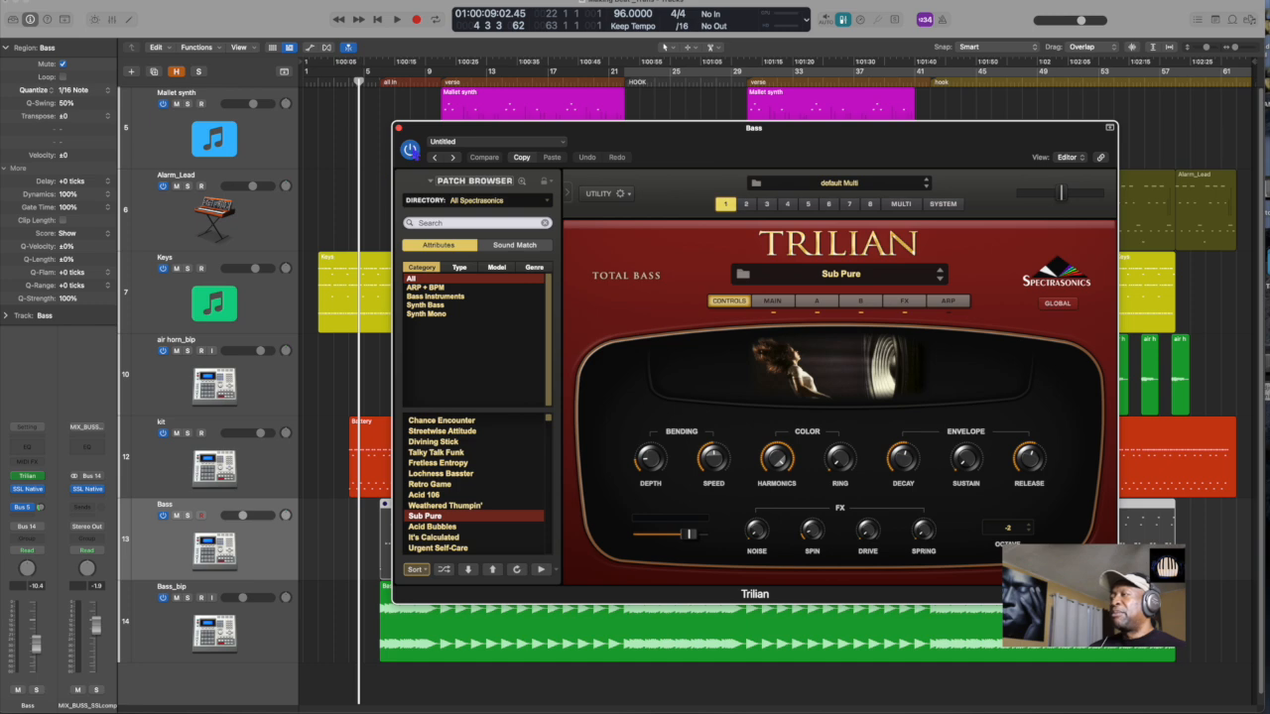
Step: Close the Trilian window and switch the Bass_bip track's channel format from stereo to mono
click(398, 128)
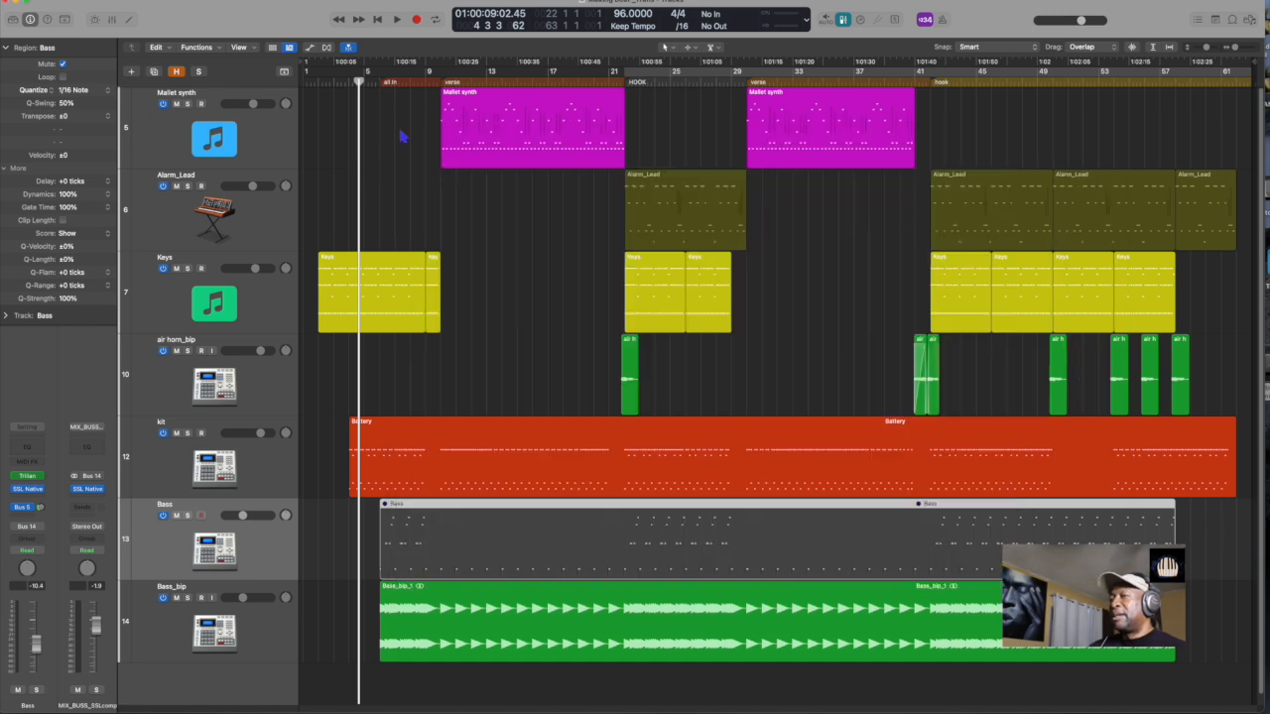
click(250, 633)
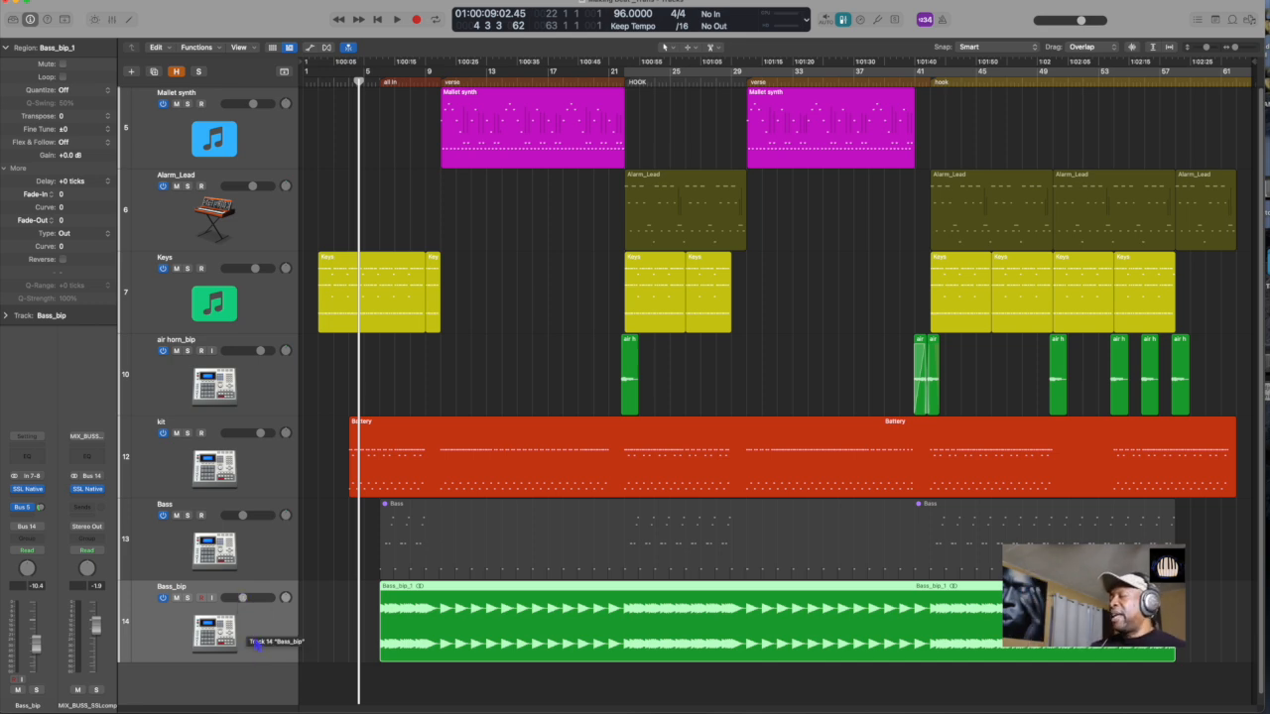
click(14, 476)
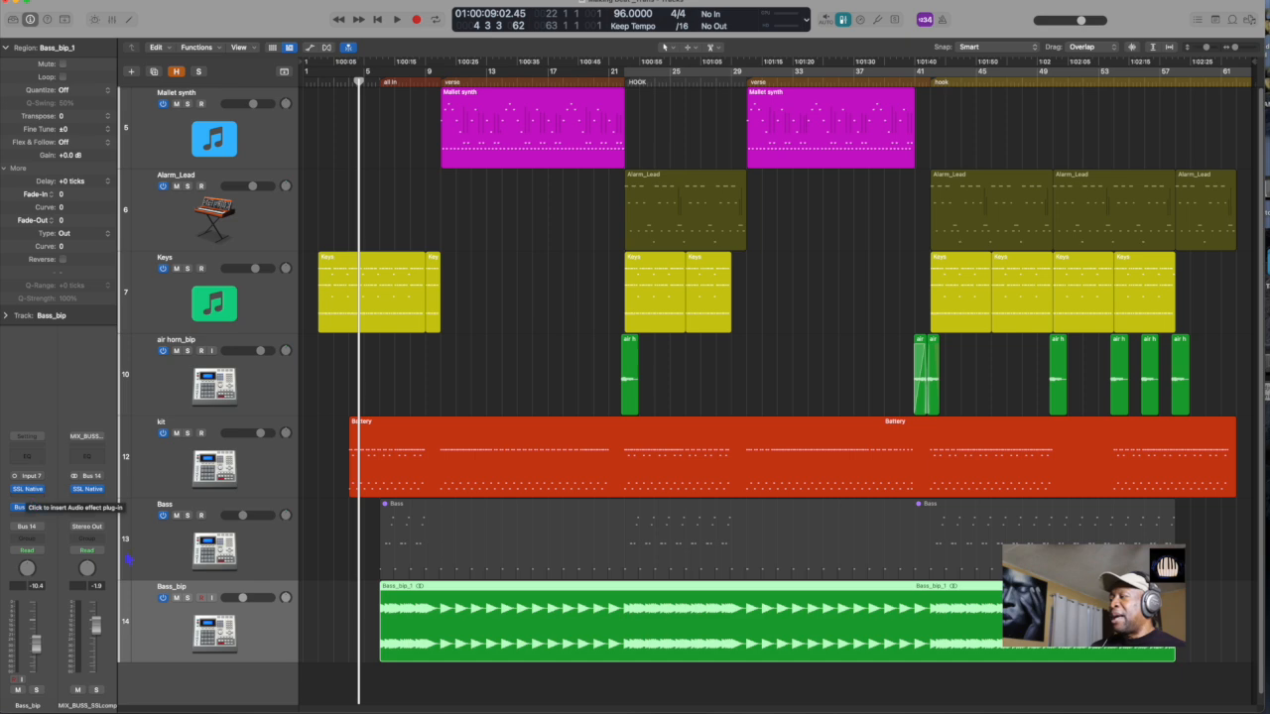
Step: Turn on solo mode for the selected Bass_bip_1 region and play a short passage of it in mono
key(ctrl+s)
key(space)
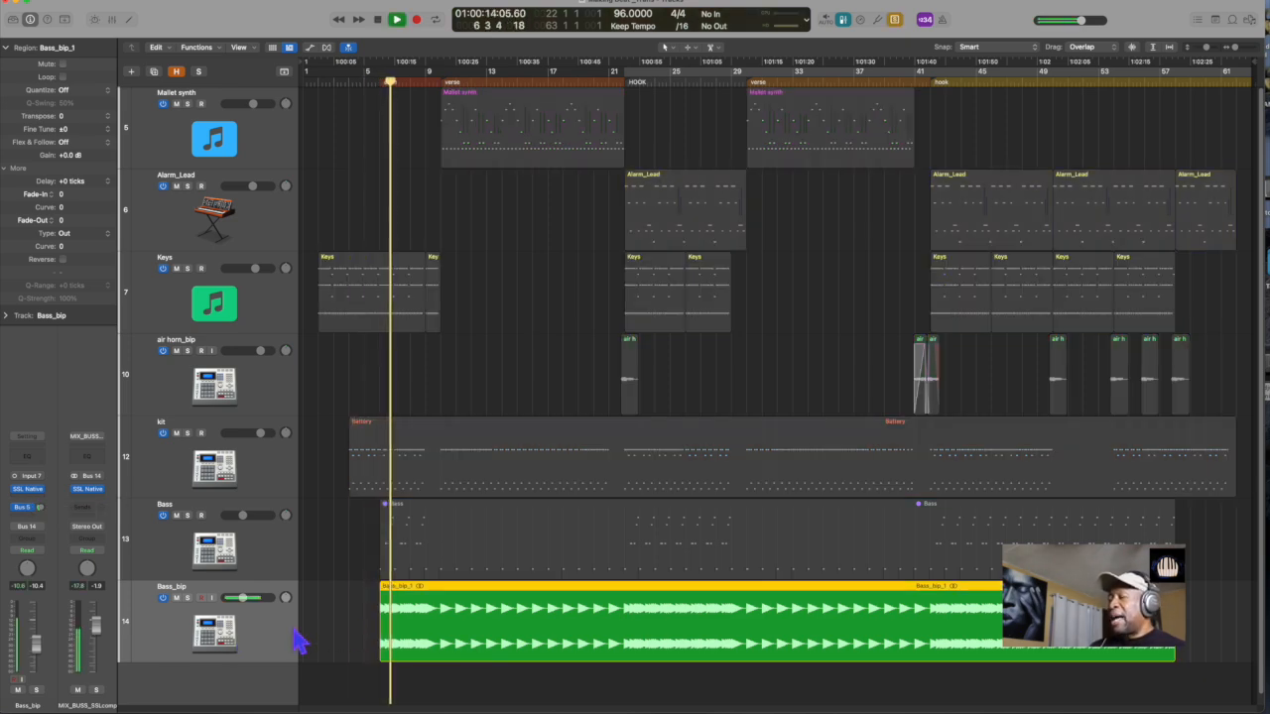
key(space)
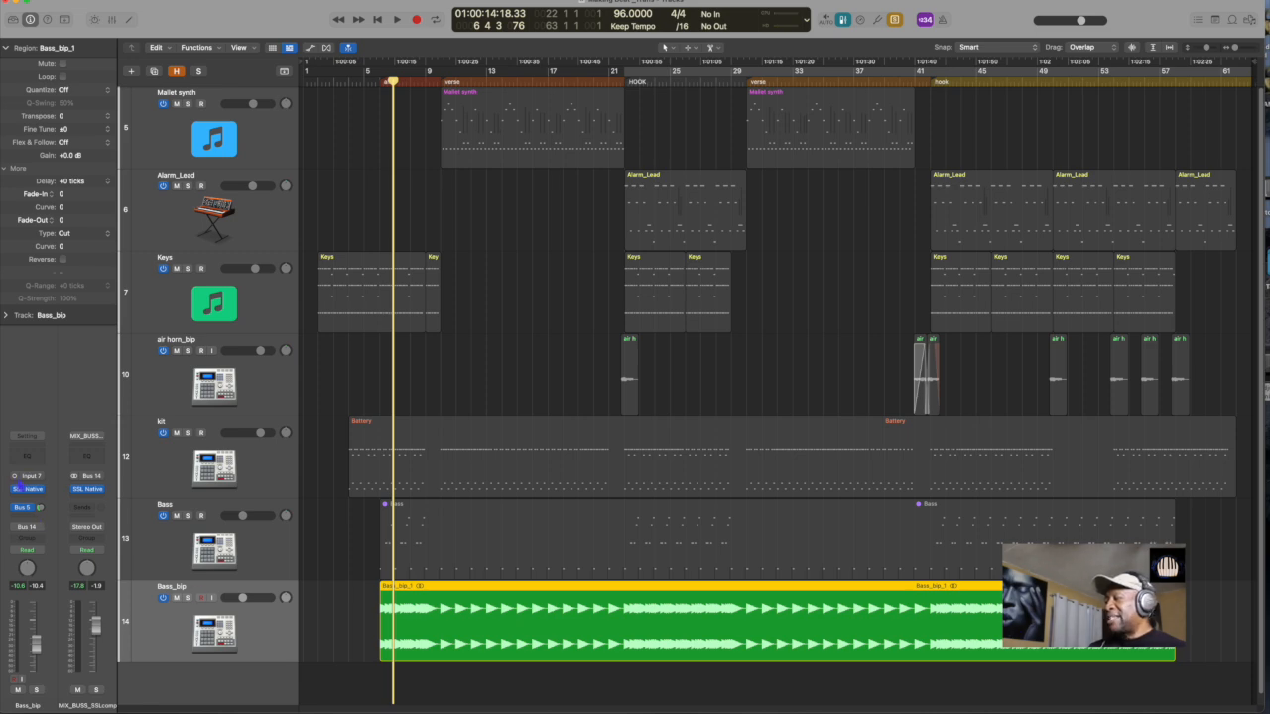
Step: Bounce the Bass_bip_1 region in place to a new track named Bass_bip_1_bip, muting the source, bypassing effect plug-ins, with Overload Protection Only normalization
key(ctrl+b)
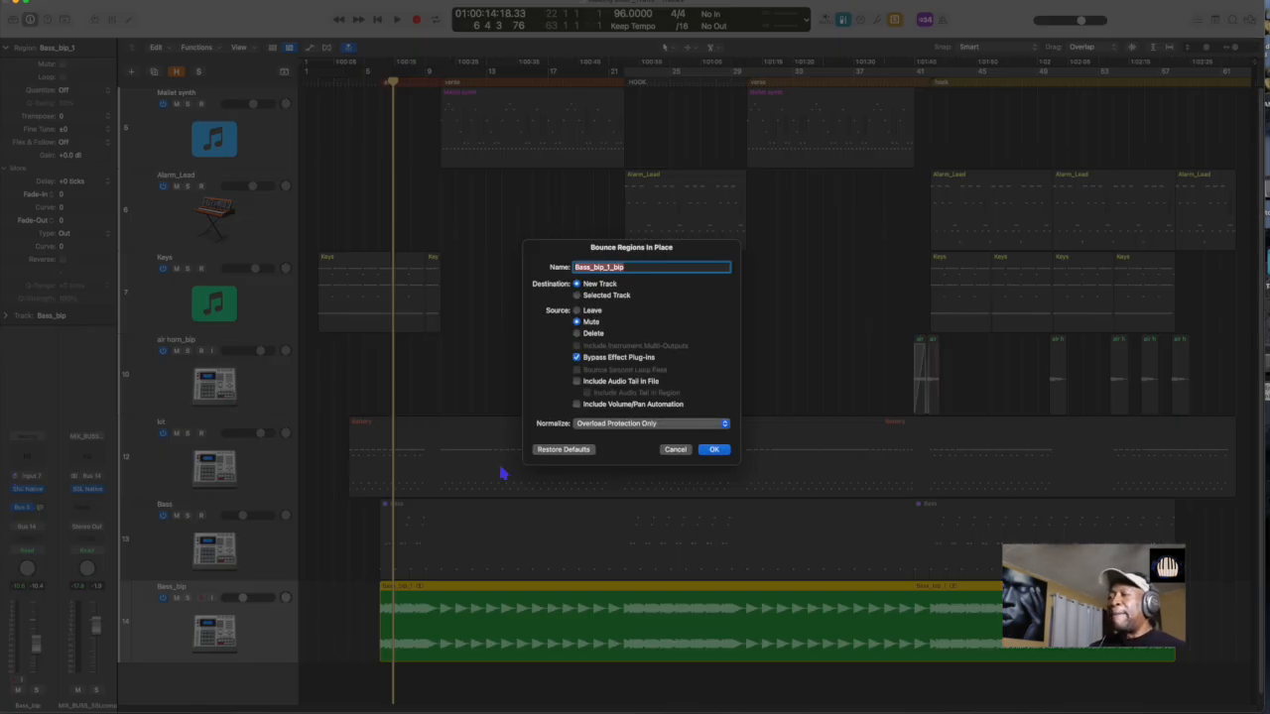
click(715, 451)
key(space)
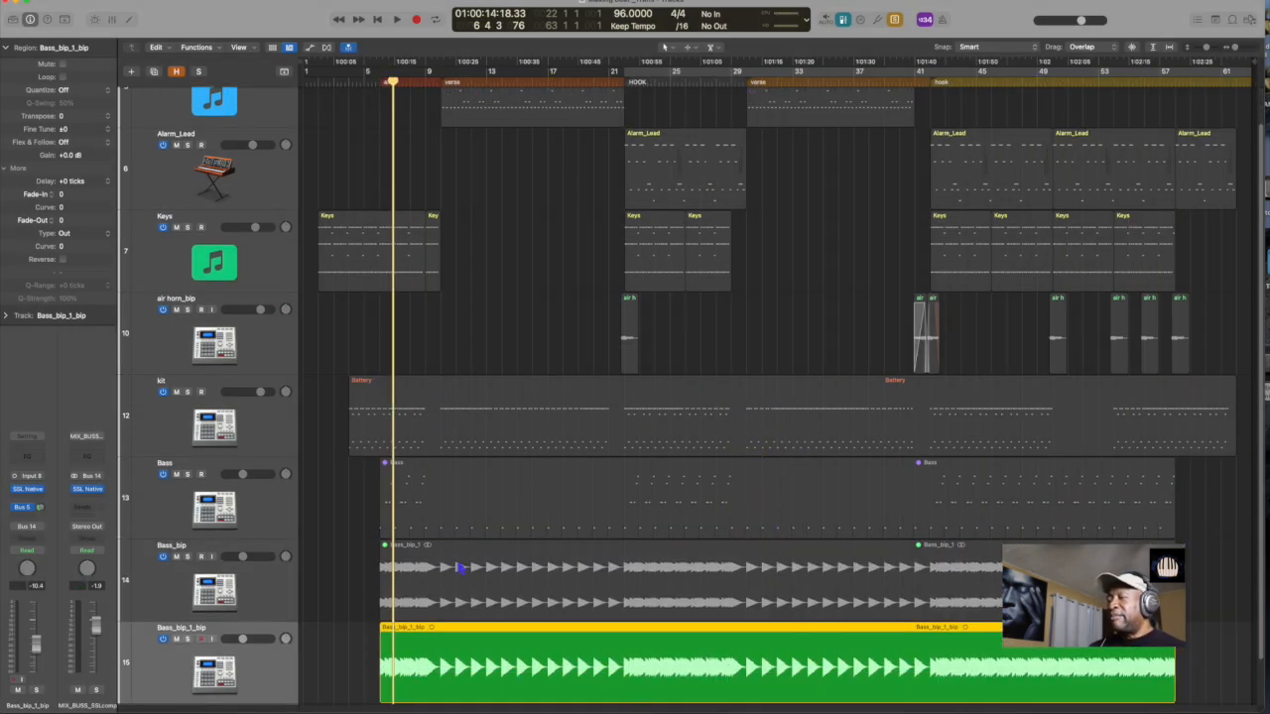
Step: Delete the stereo Bass_bip track and the original Bass instrument track, keeping only the mono bounce
scroll(459, 567, down, 2)
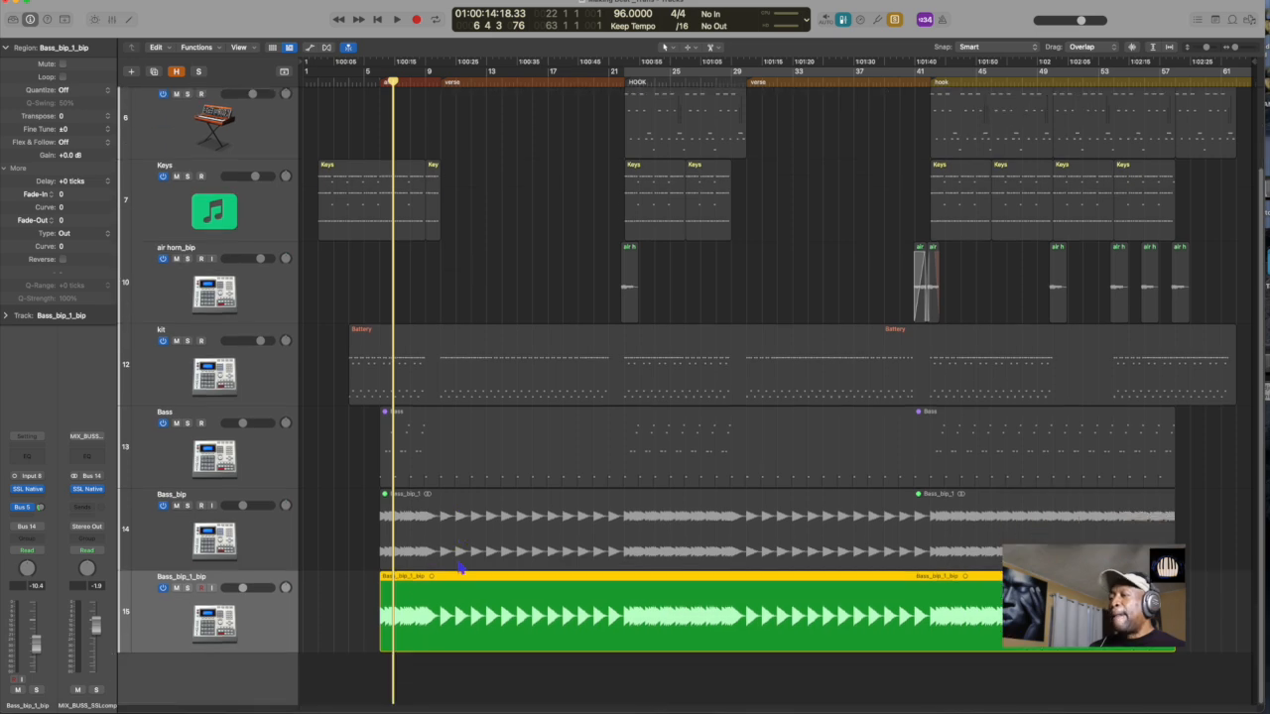
click(266, 543)
key(super+BackSpace)
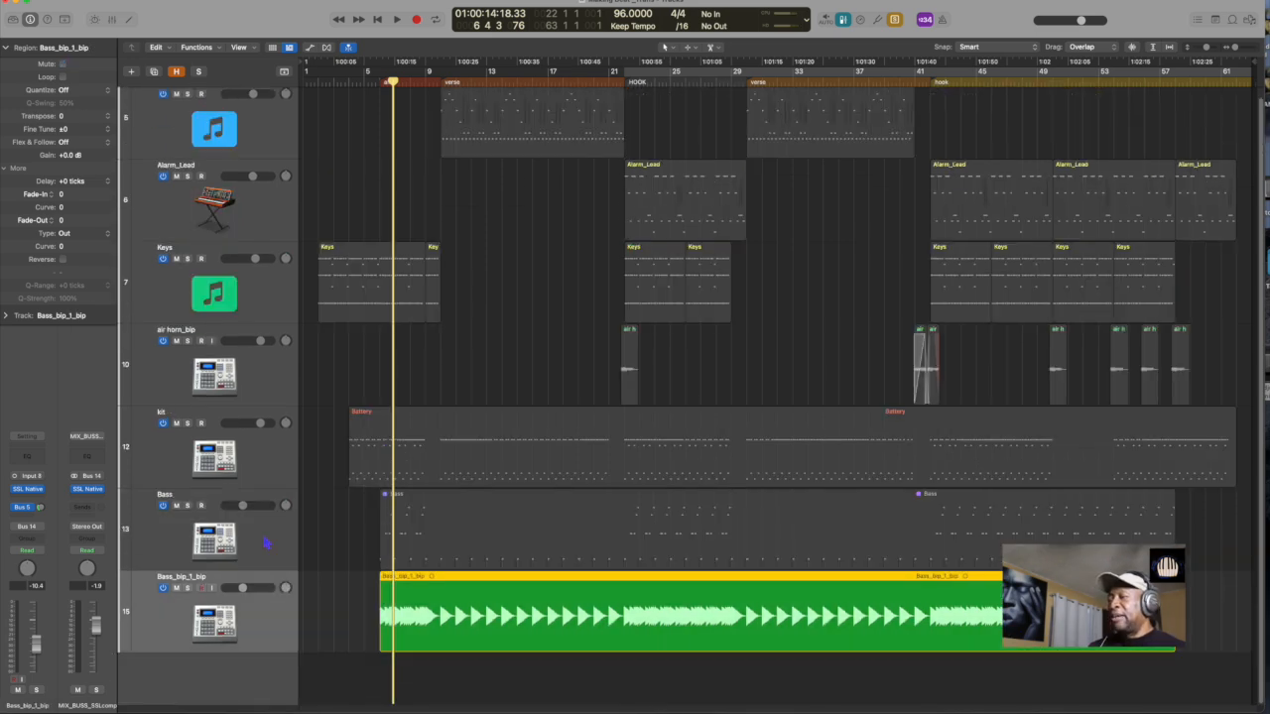
click(265, 543)
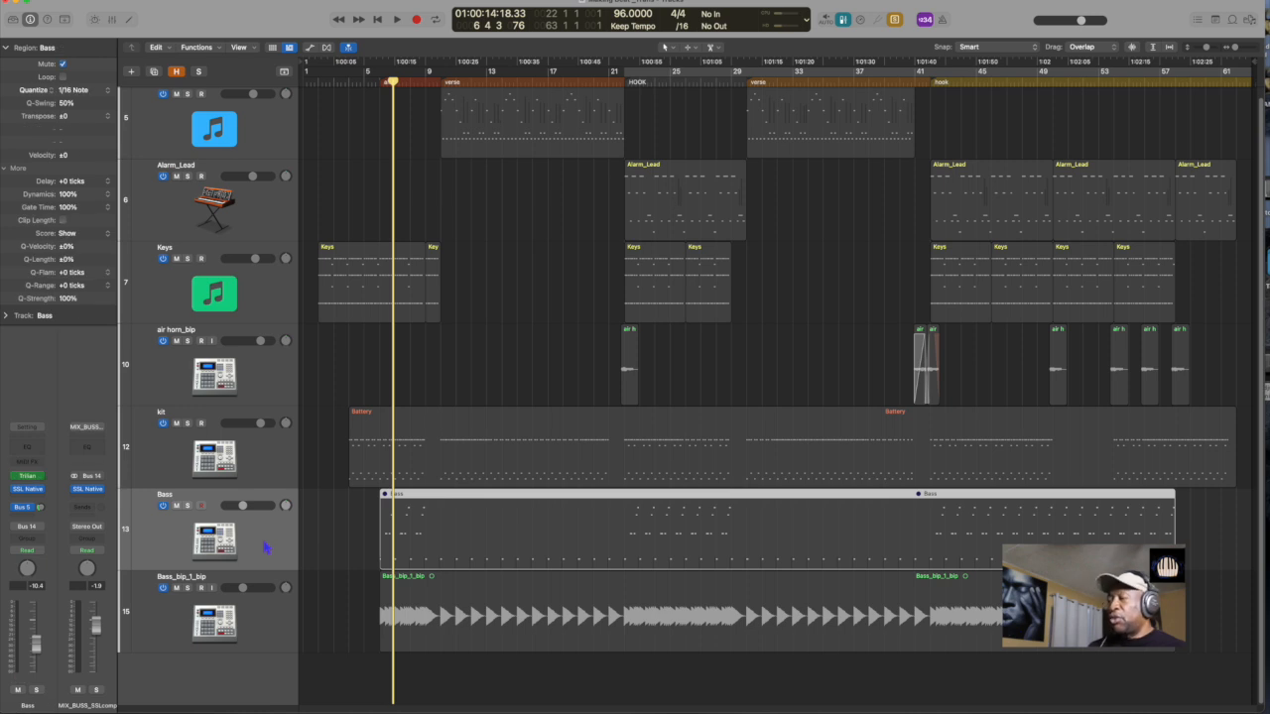
key(super+BackSpace)
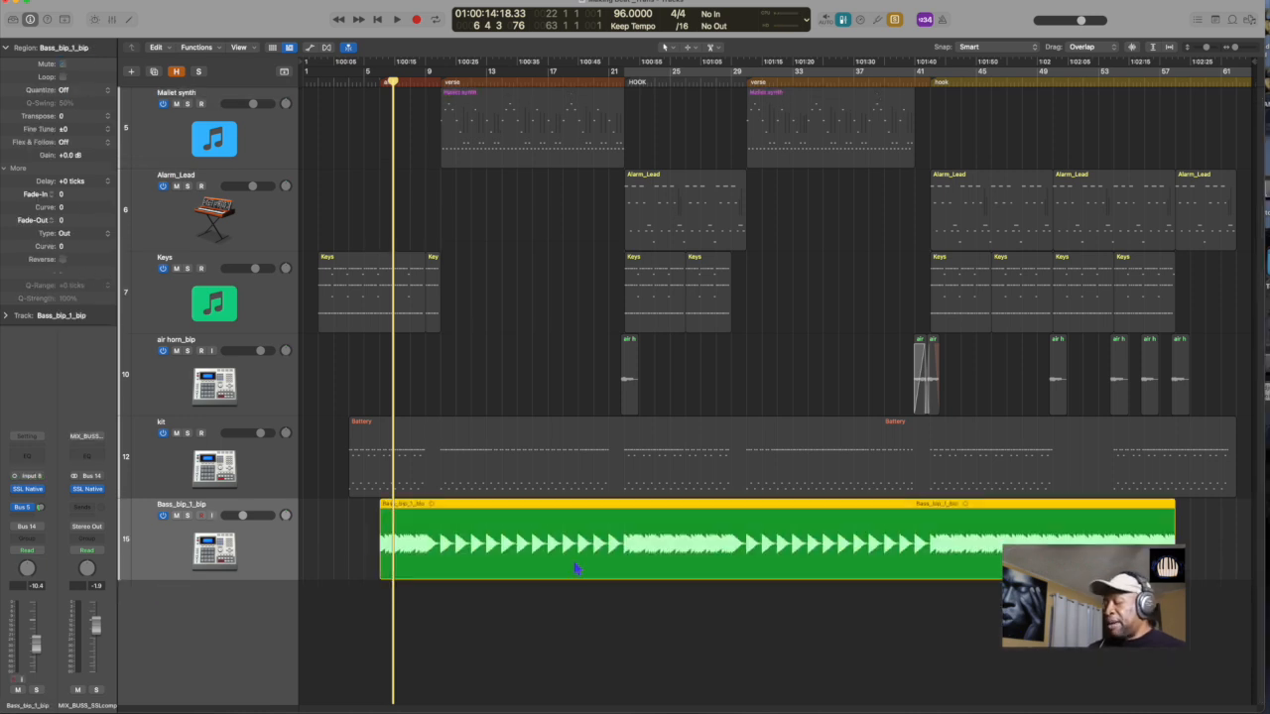
Step: Color the Bass_bip_1_bip region dark purple and close the color palette
key(alt+c)
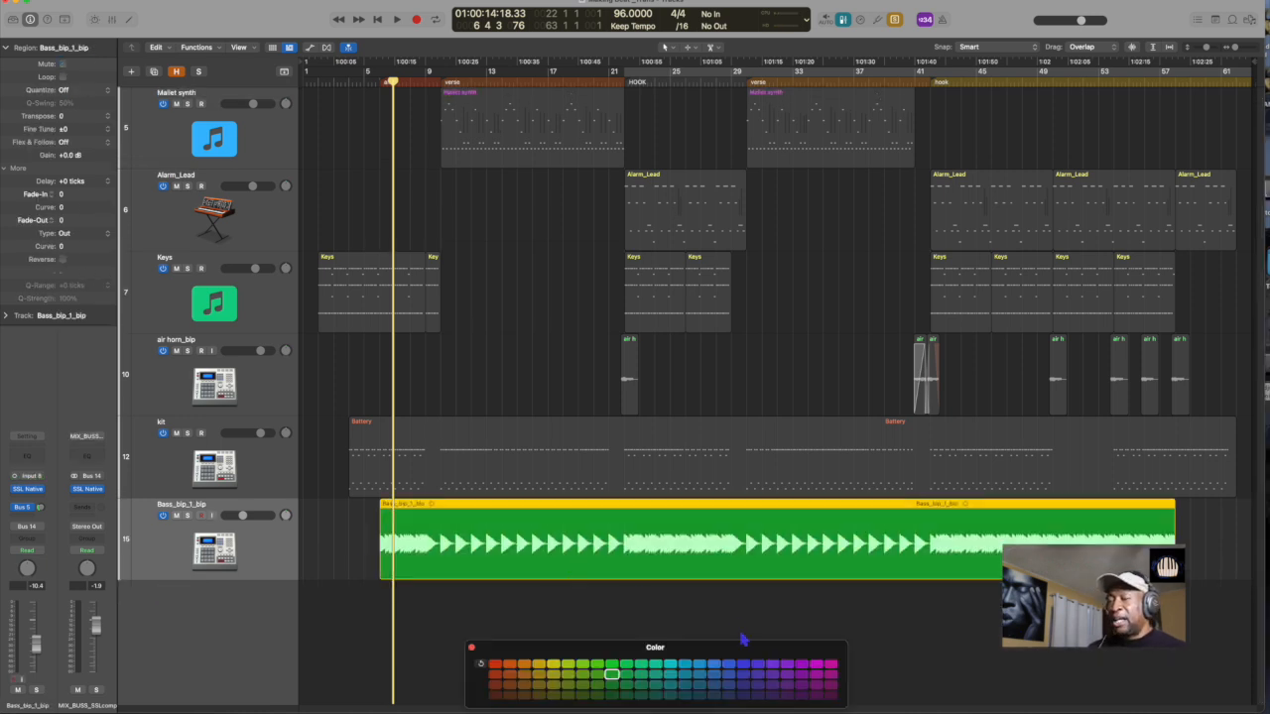
click(759, 695)
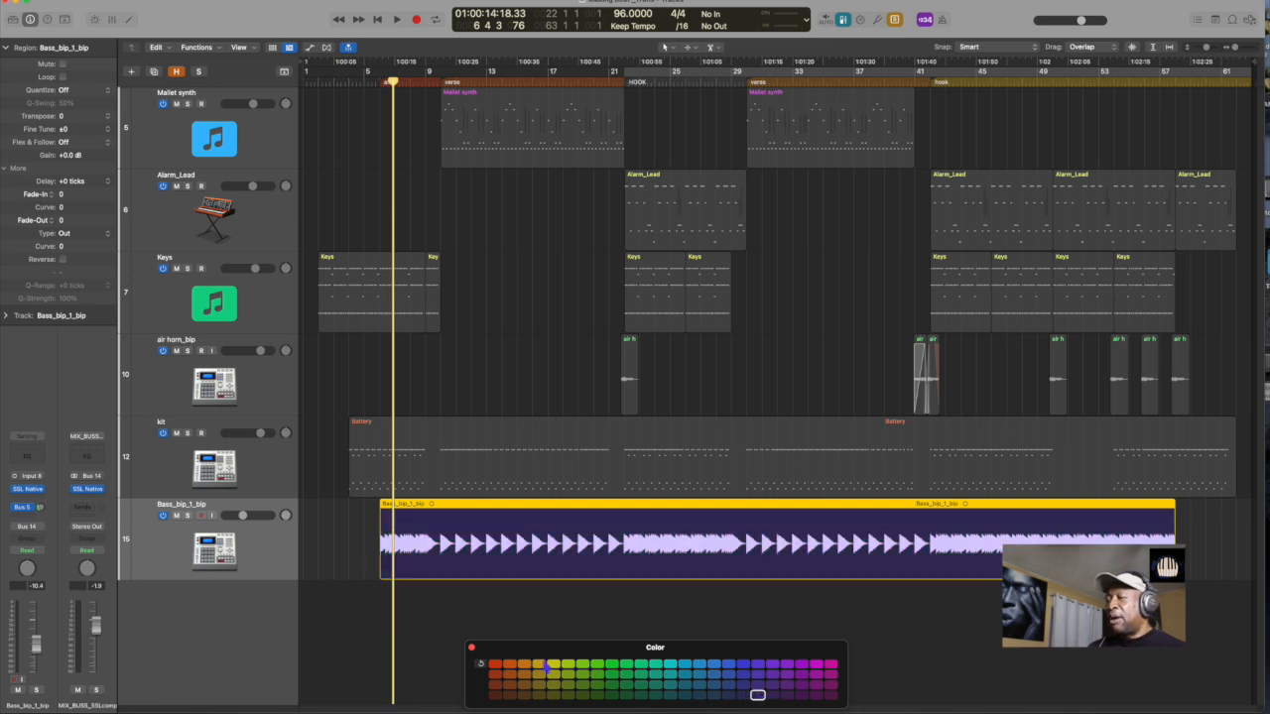
click(472, 649)
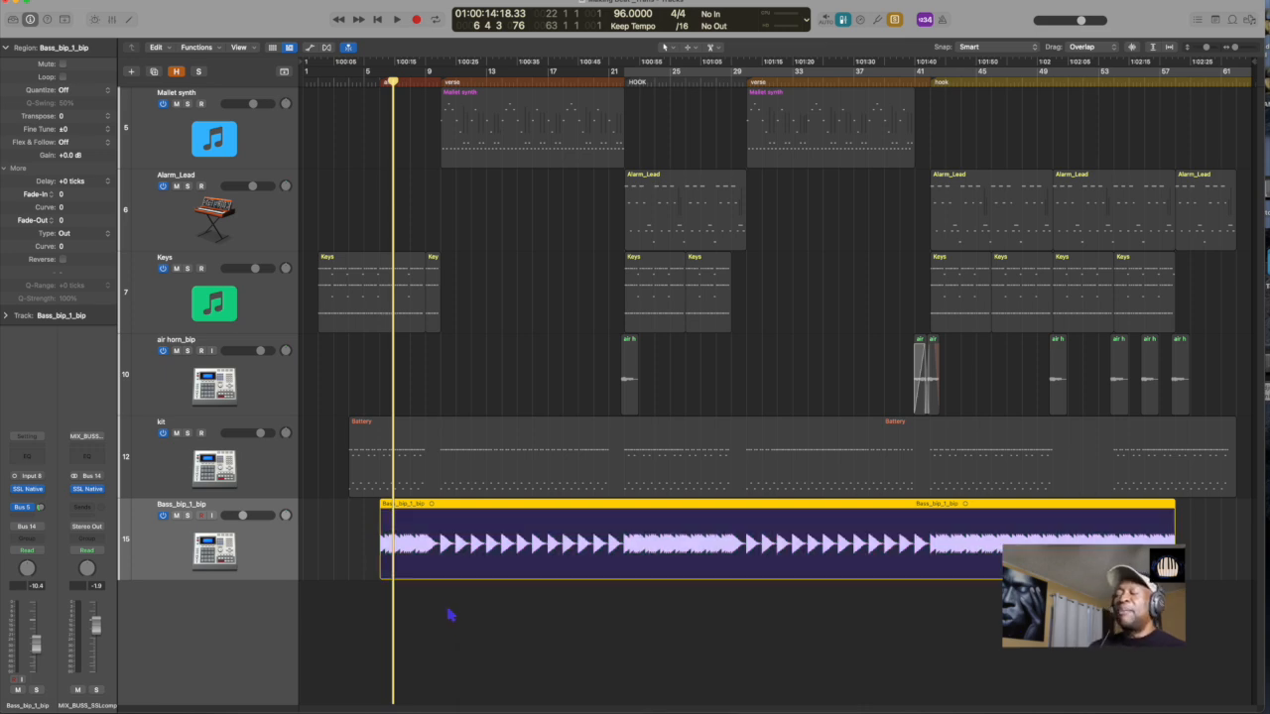
Step: Listen to the soloed Battery region on the kit track and view its drum cells in the Battery 4 instrument window
click(264, 472)
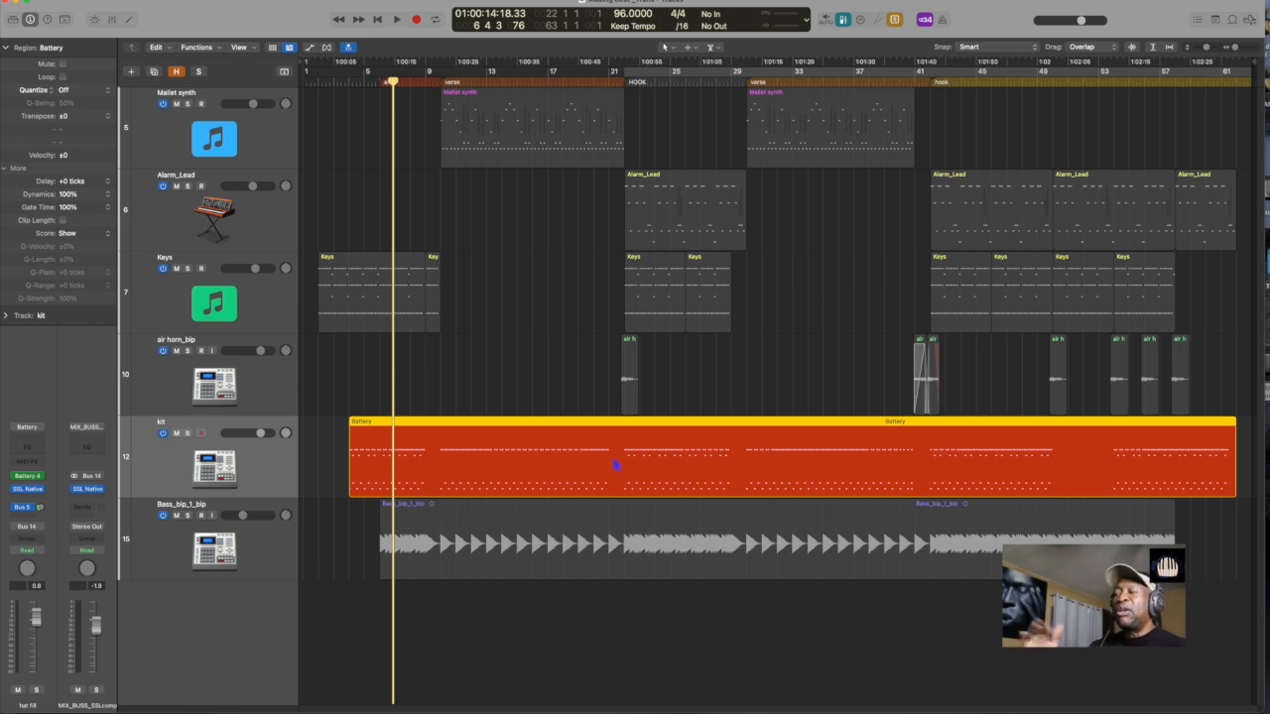
key(space)
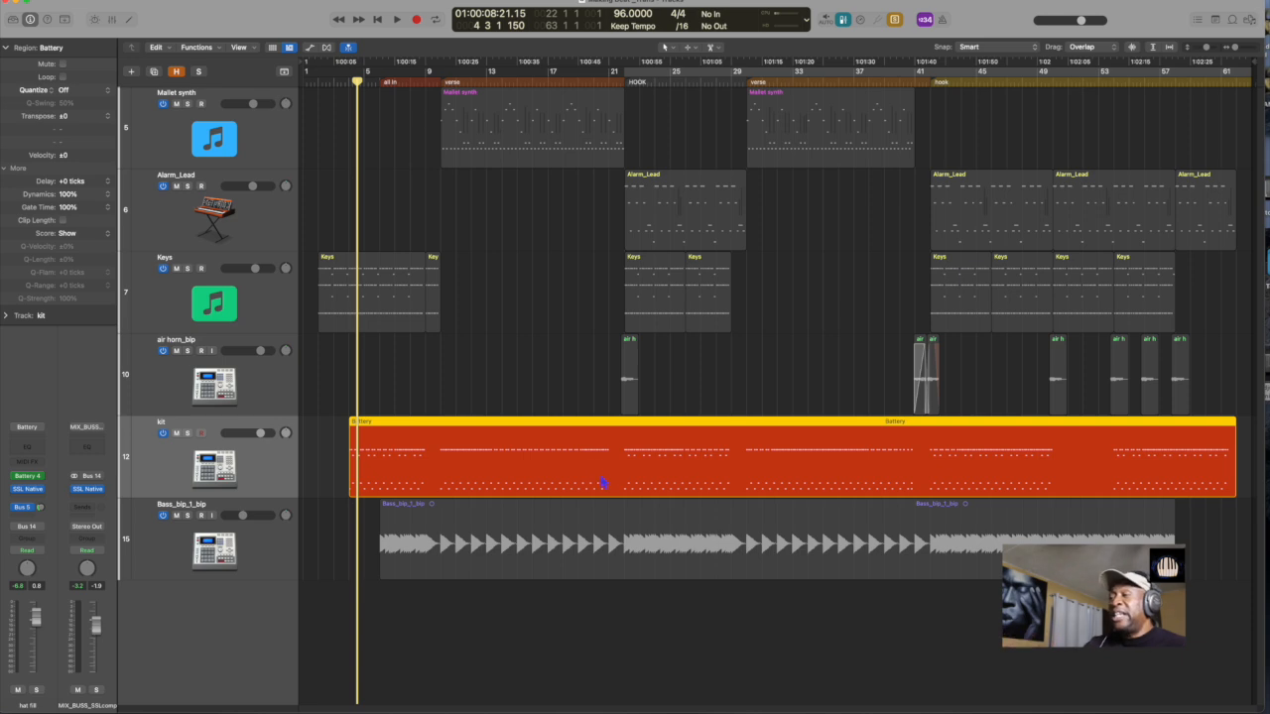
key(space)
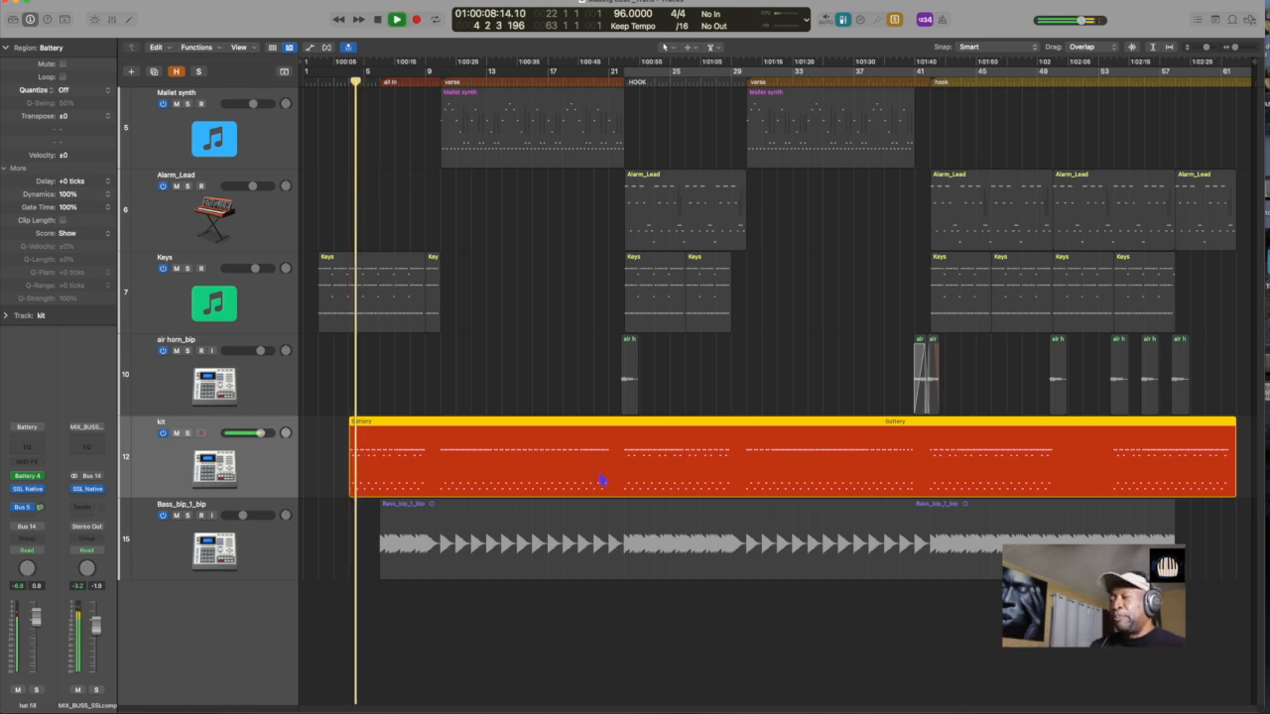
key(space)
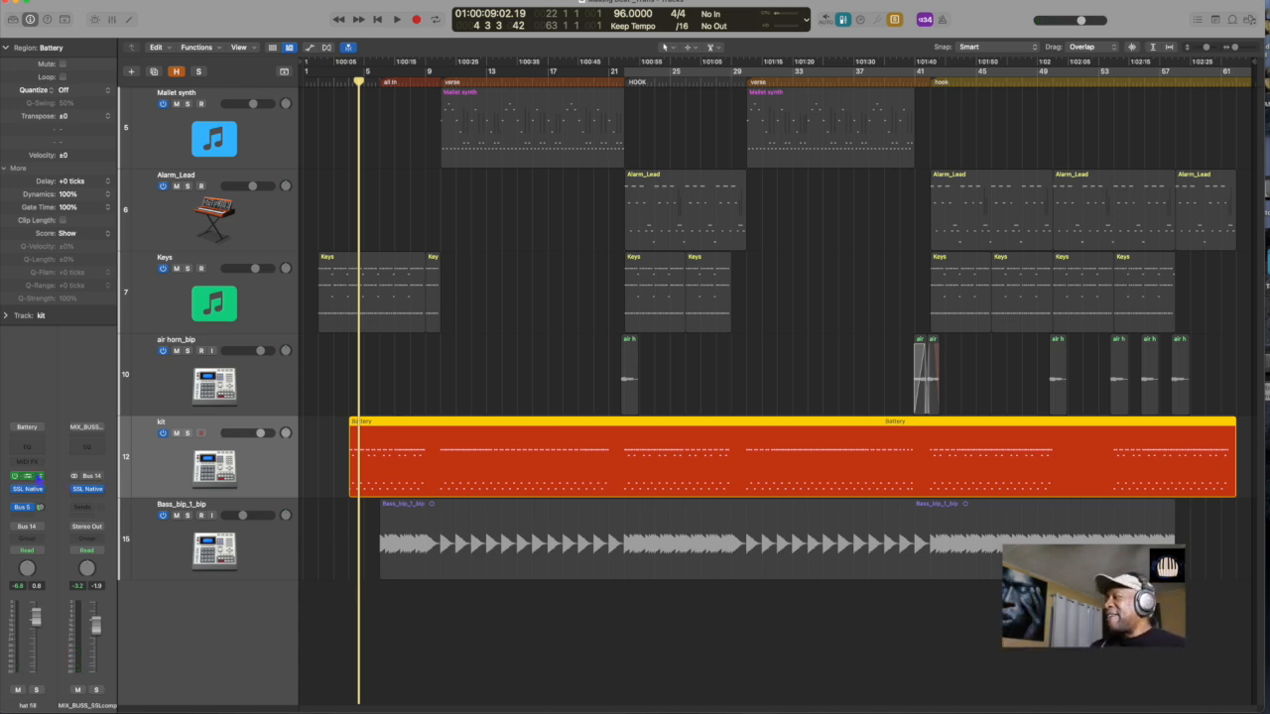
click(26, 476)
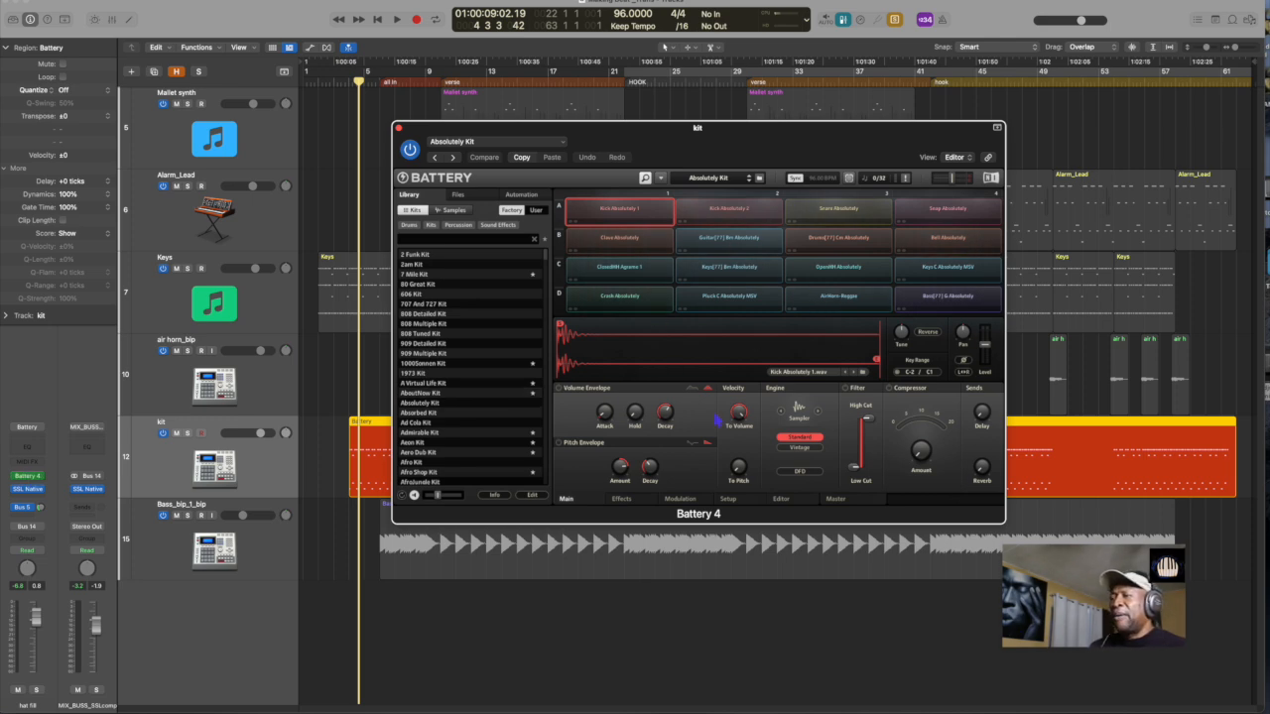
click(399, 129)
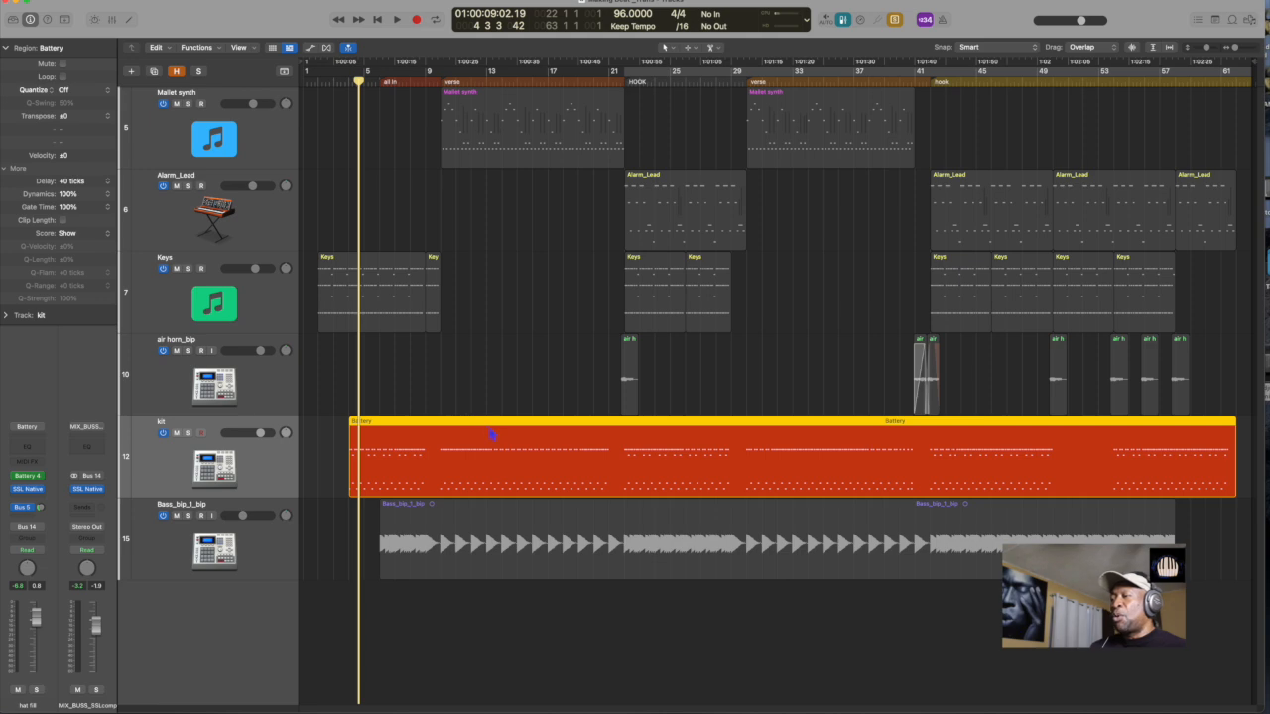
Step: Separate the Battery region on the kit track by note pitch and clear the selection of the resulting regions
right_click(541, 457)
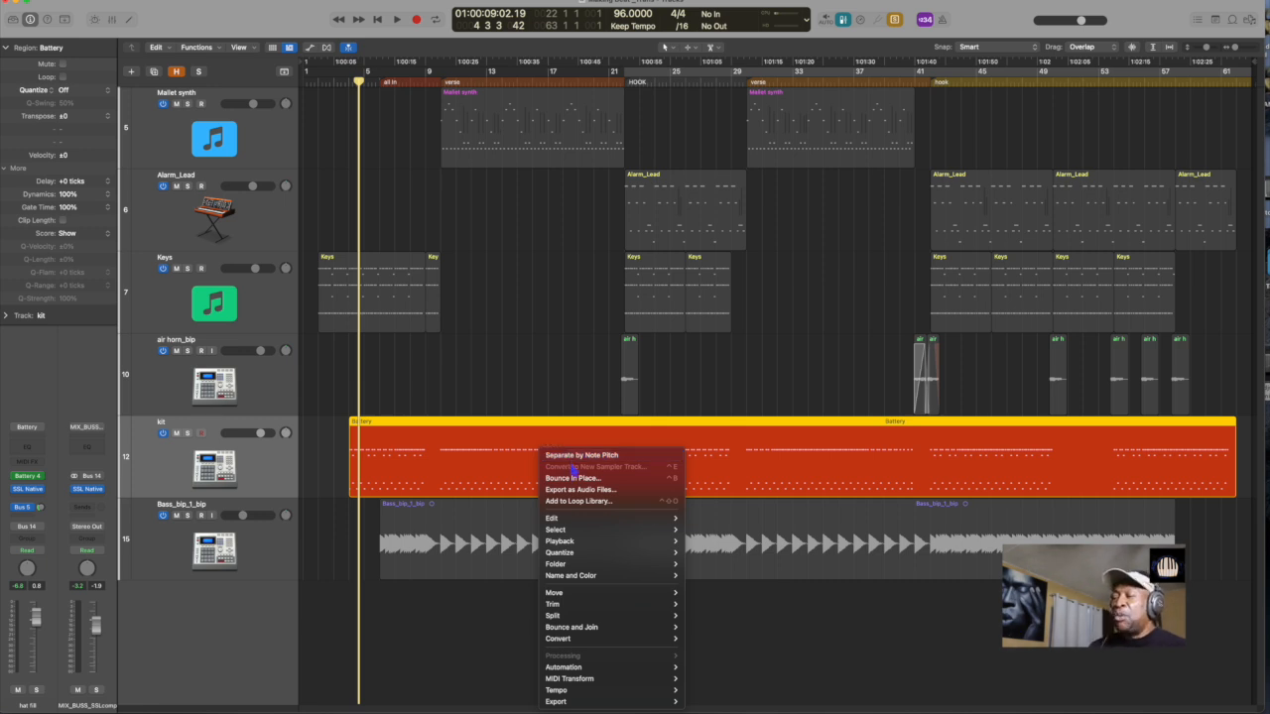
mouse_move(617, 610)
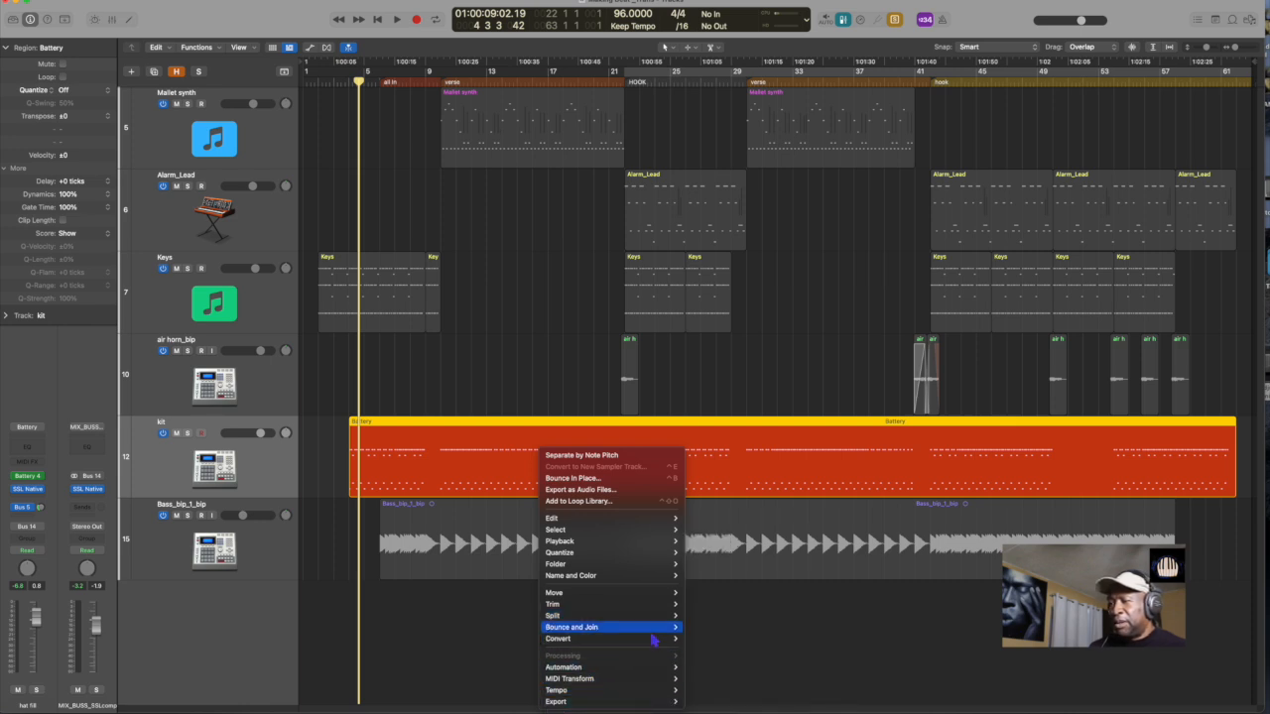
mouse_move(655, 617)
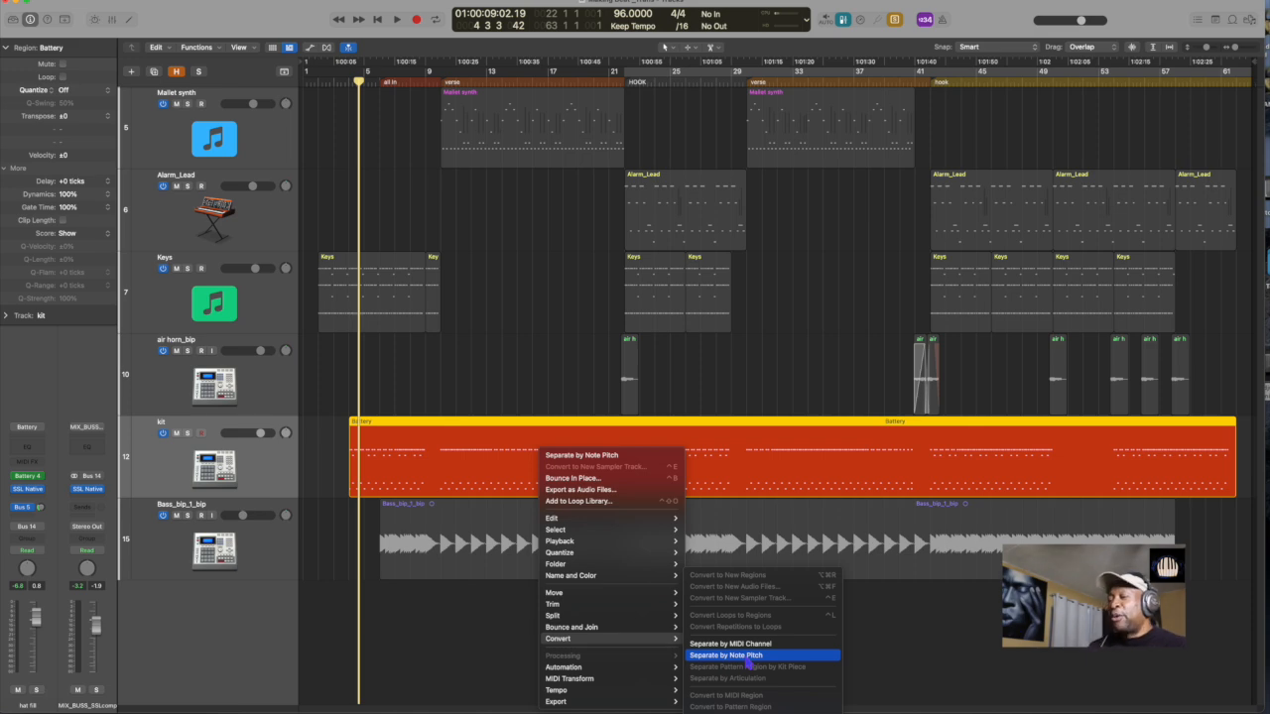
click(608, 456)
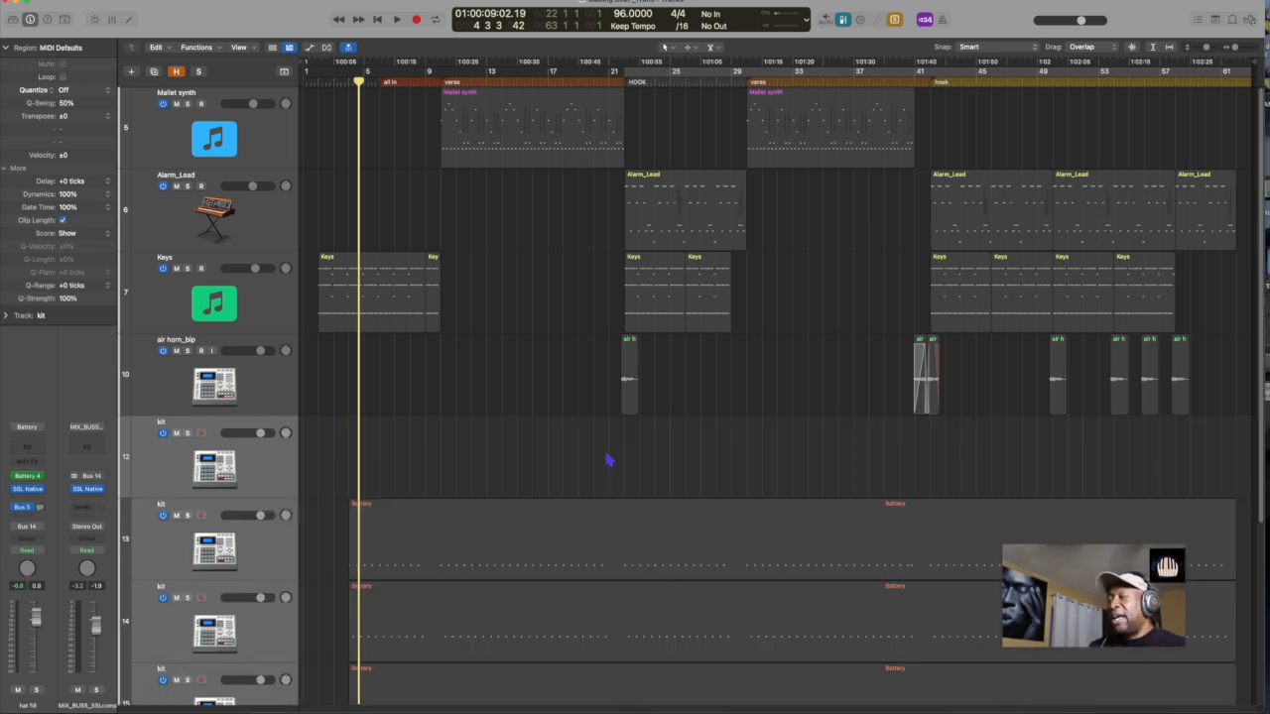
scroll(608, 459, down, 5)
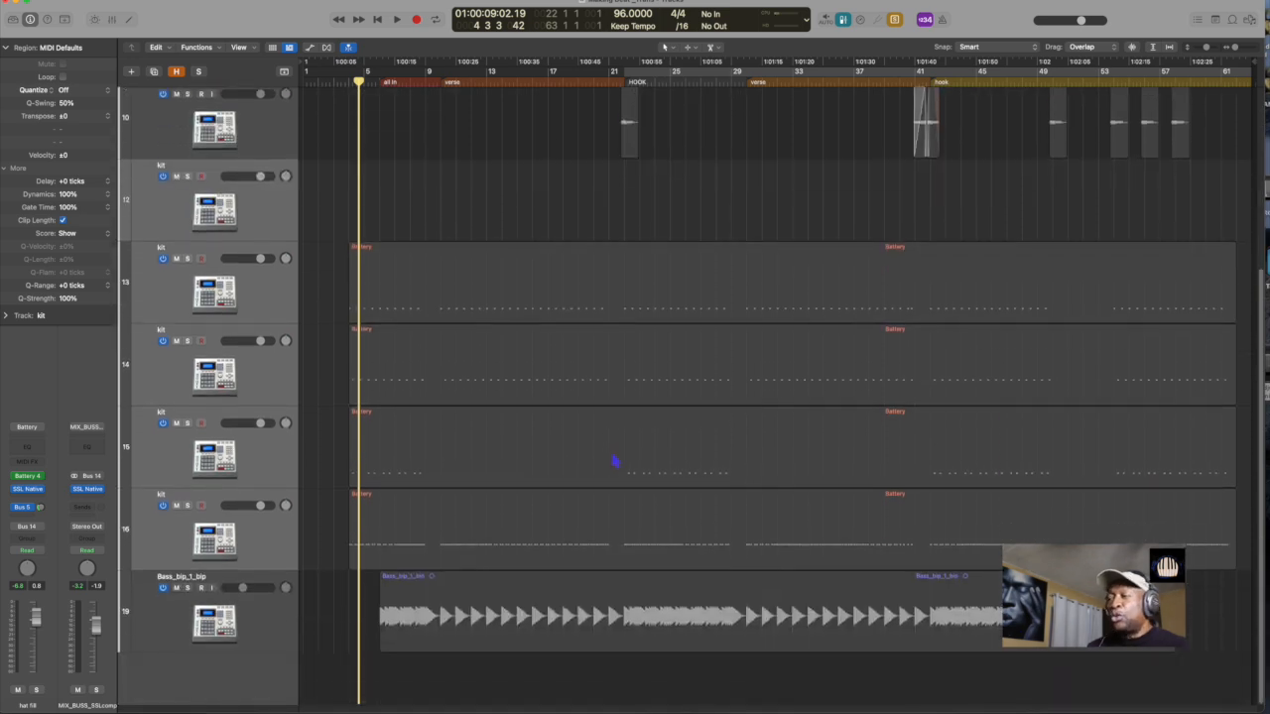
click(431, 534)
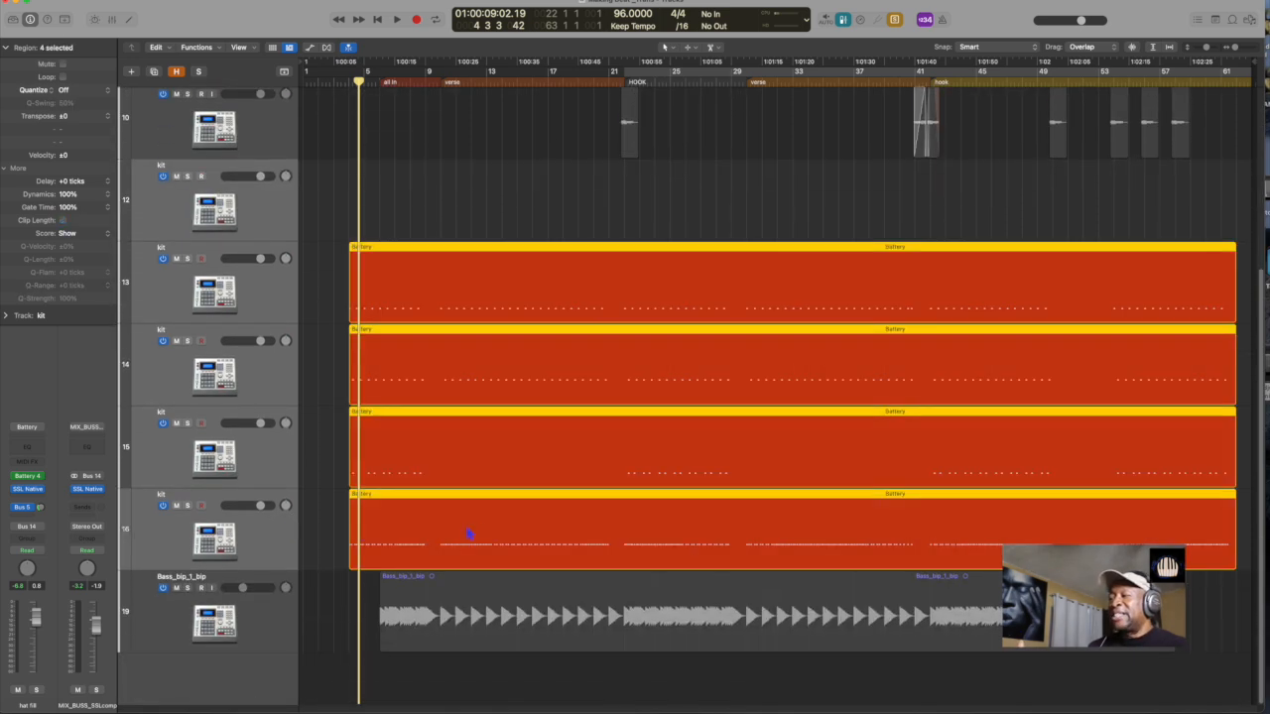
click(329, 288)
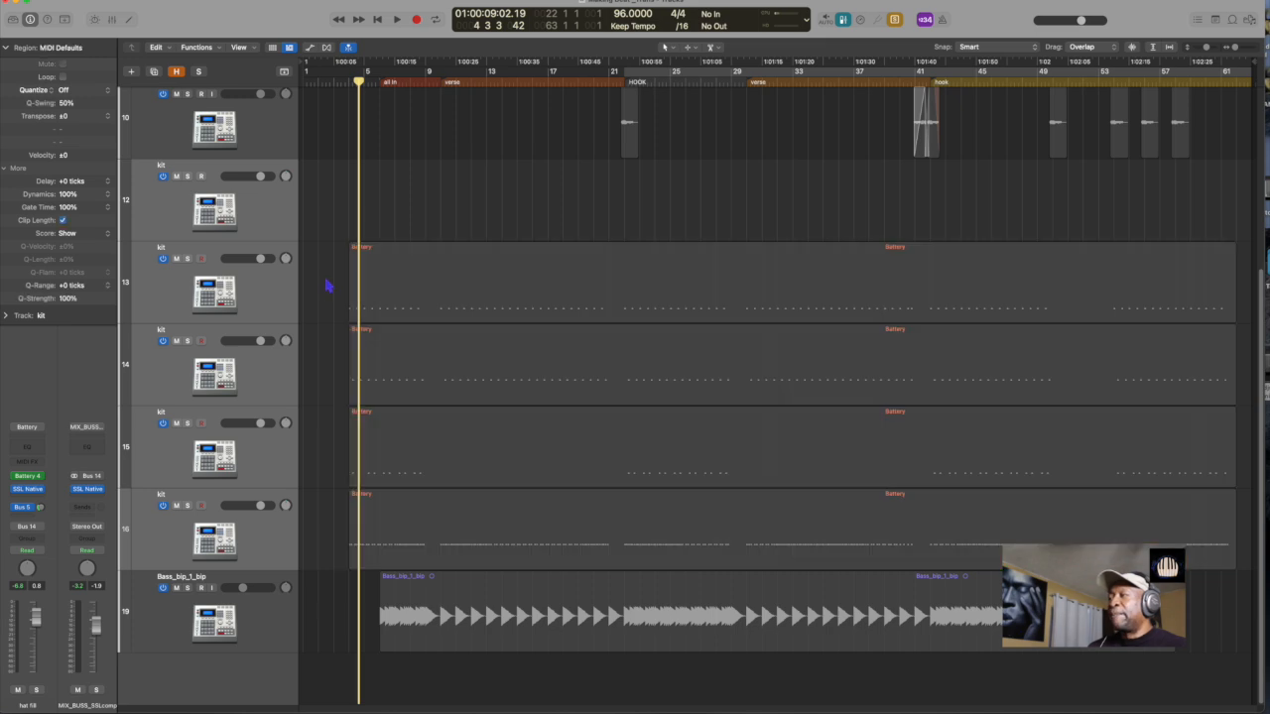
Step: Audition the first separated Battery region on track 13, rename its track kik and name the region after the track
click(444, 287)
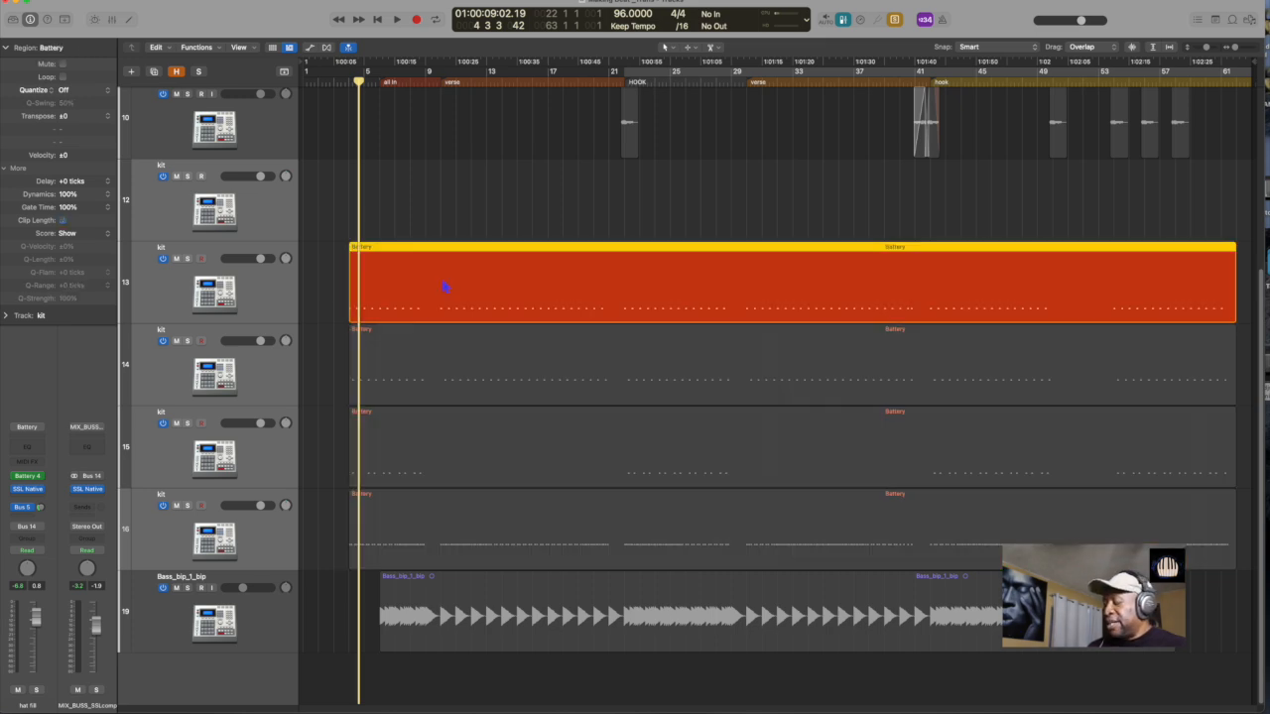
key(space)
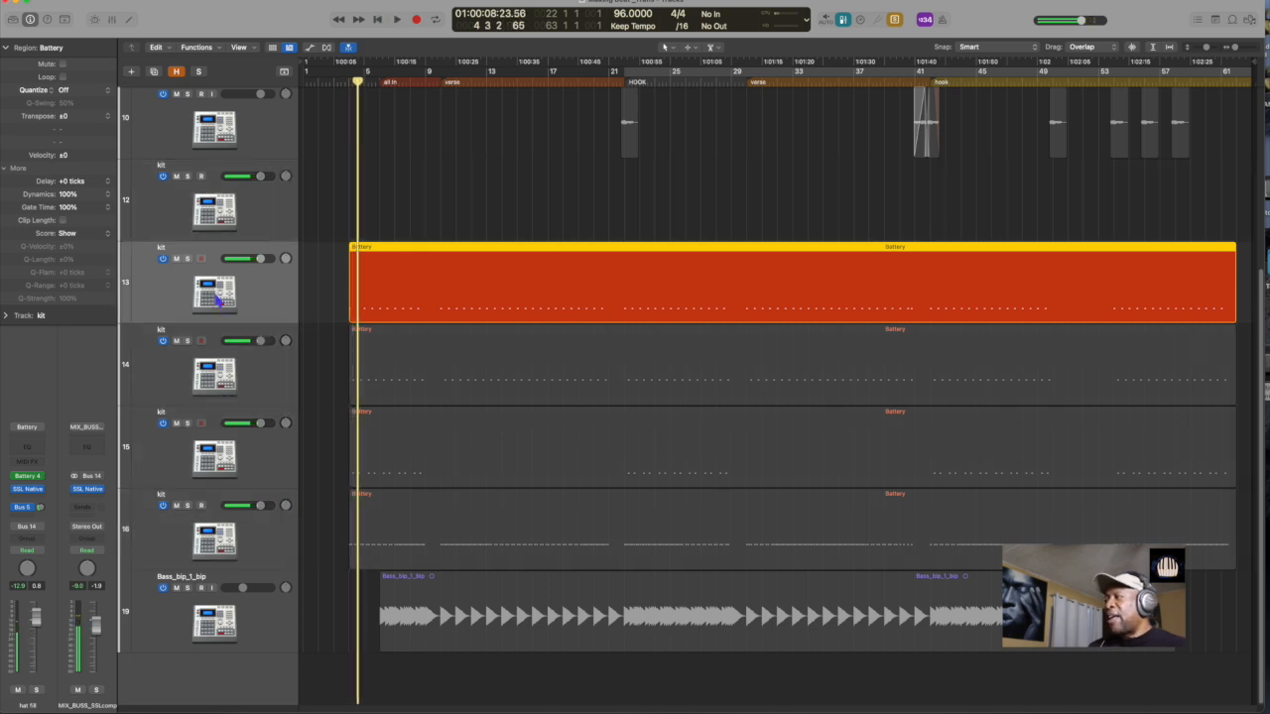
double_click(162, 248)
text(K)
key(Return)
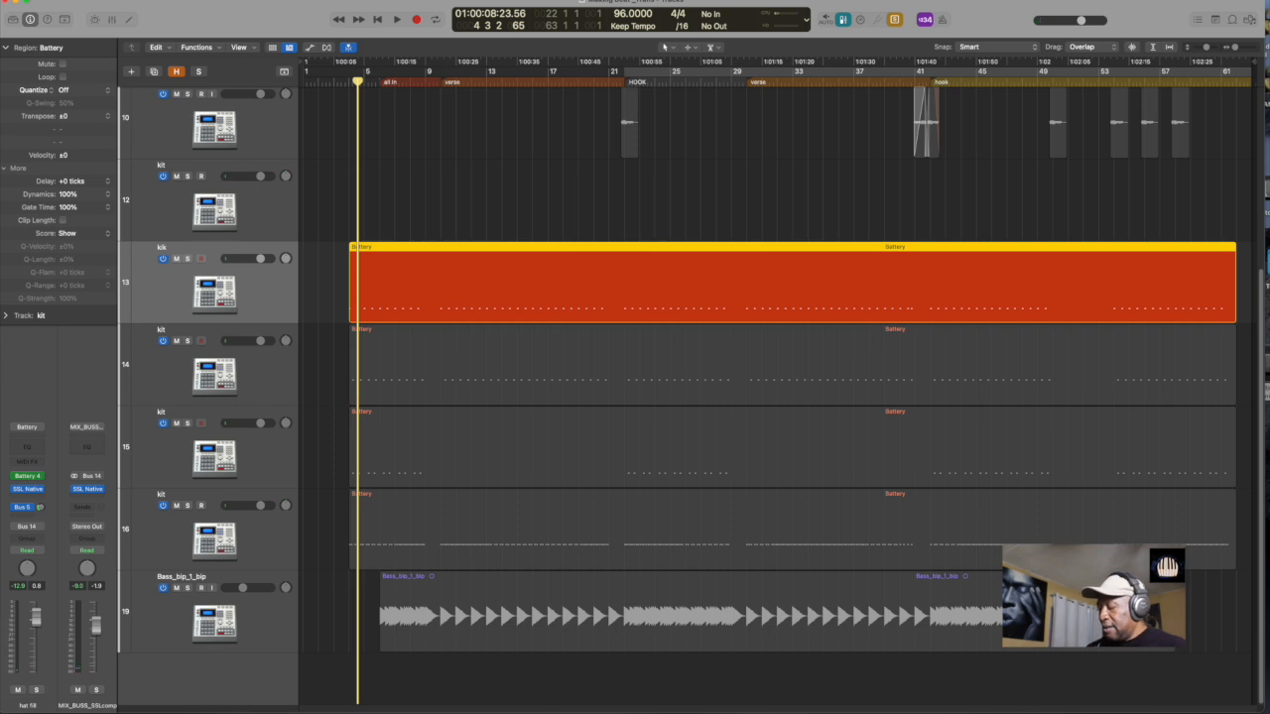
key(alt+shift+n)
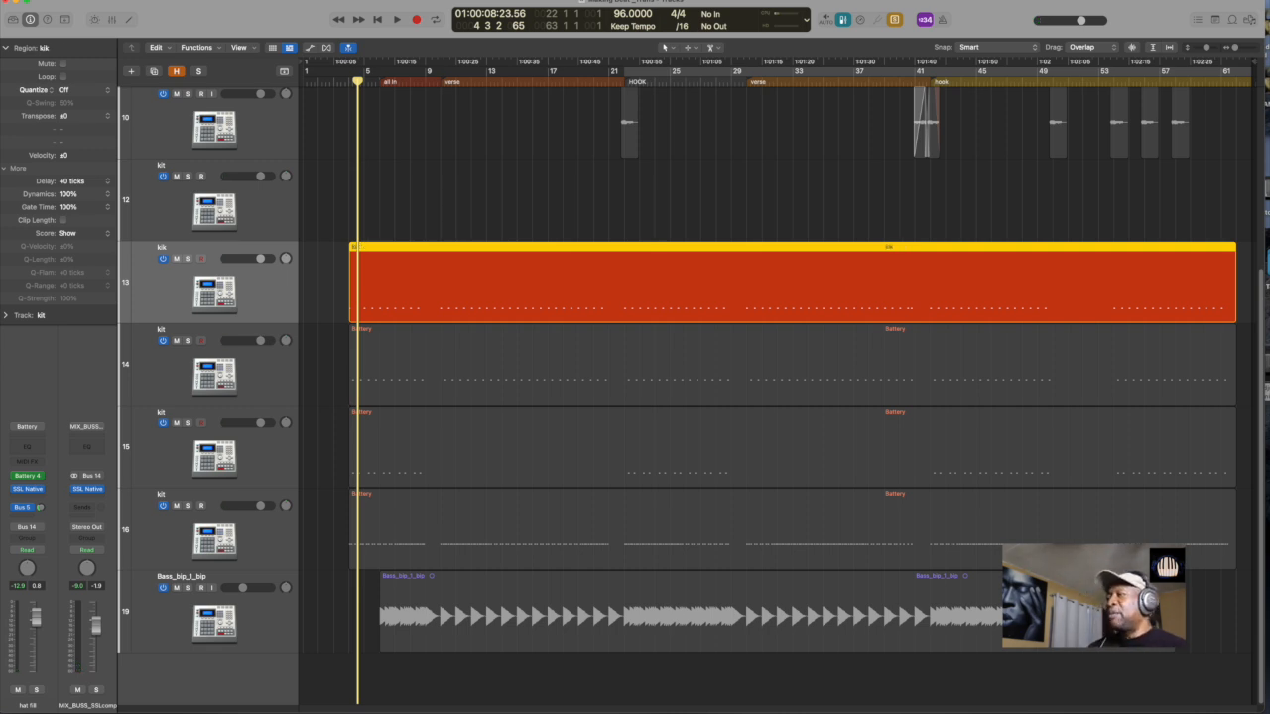
Step: Audition the separated Battery region on track 14 and rename both its track and region snre
click(253, 371)
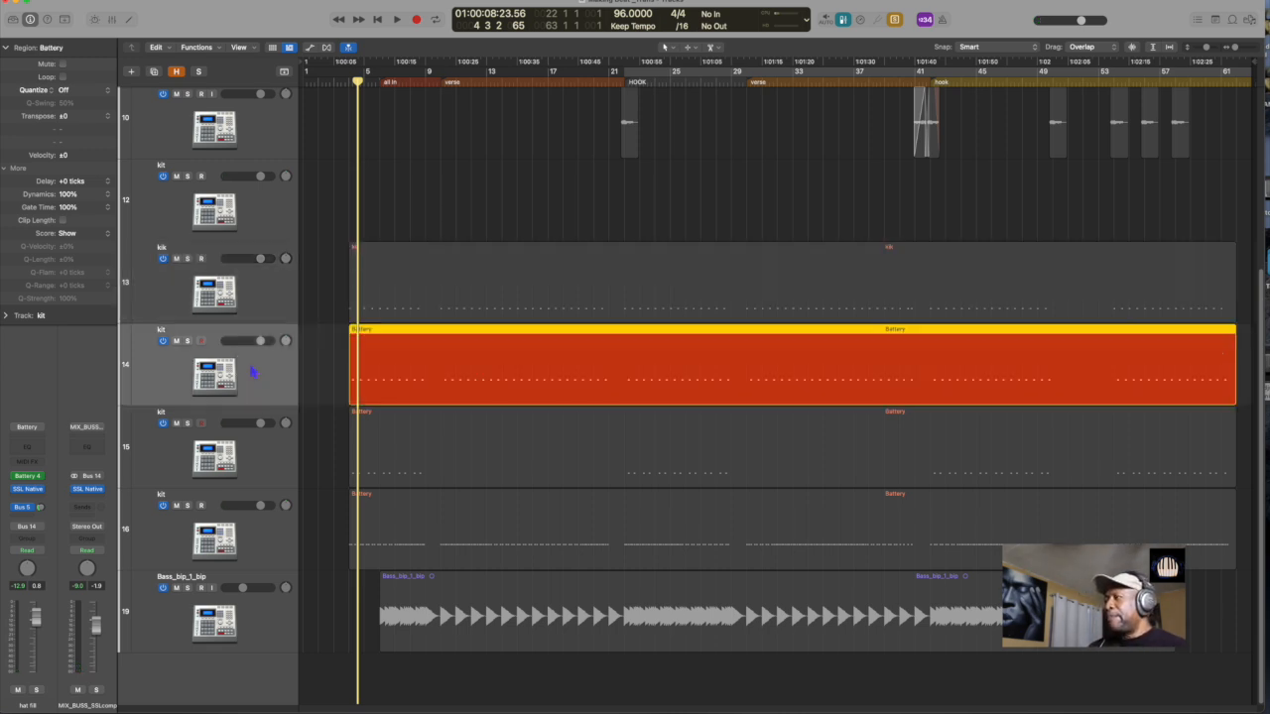
key(space)
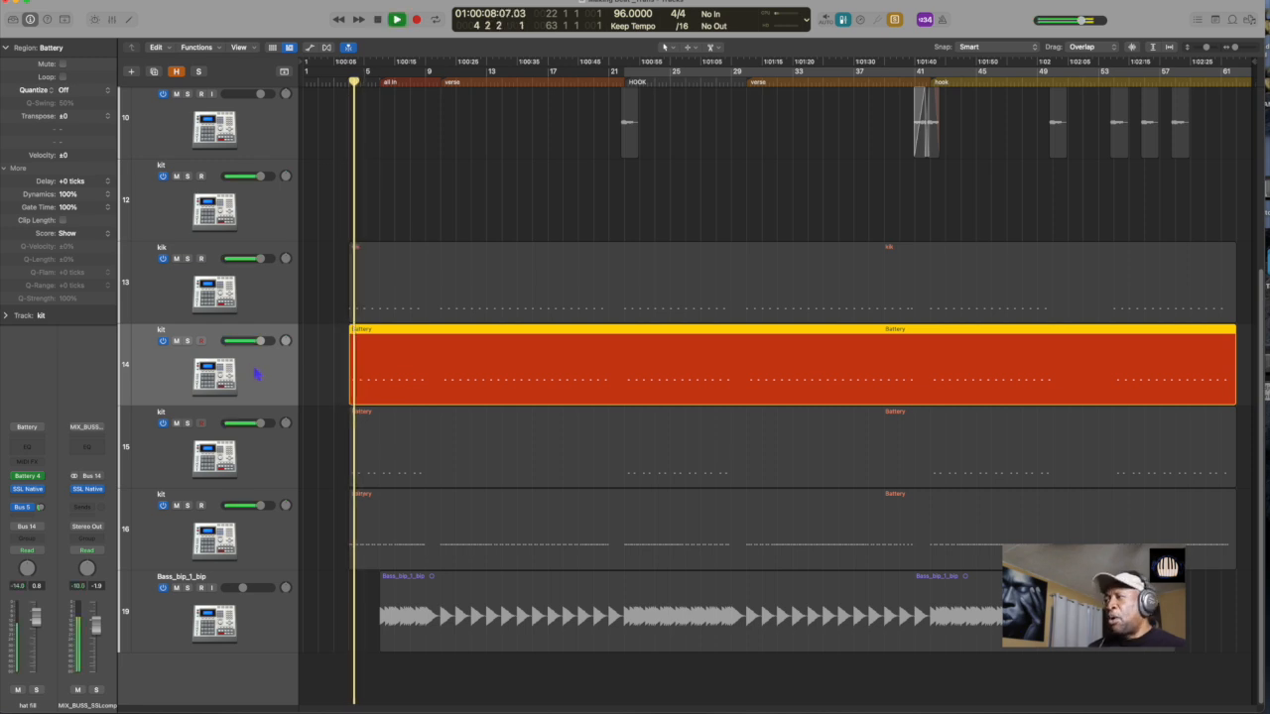
double_click(160, 330)
text(snre)
key(Return)
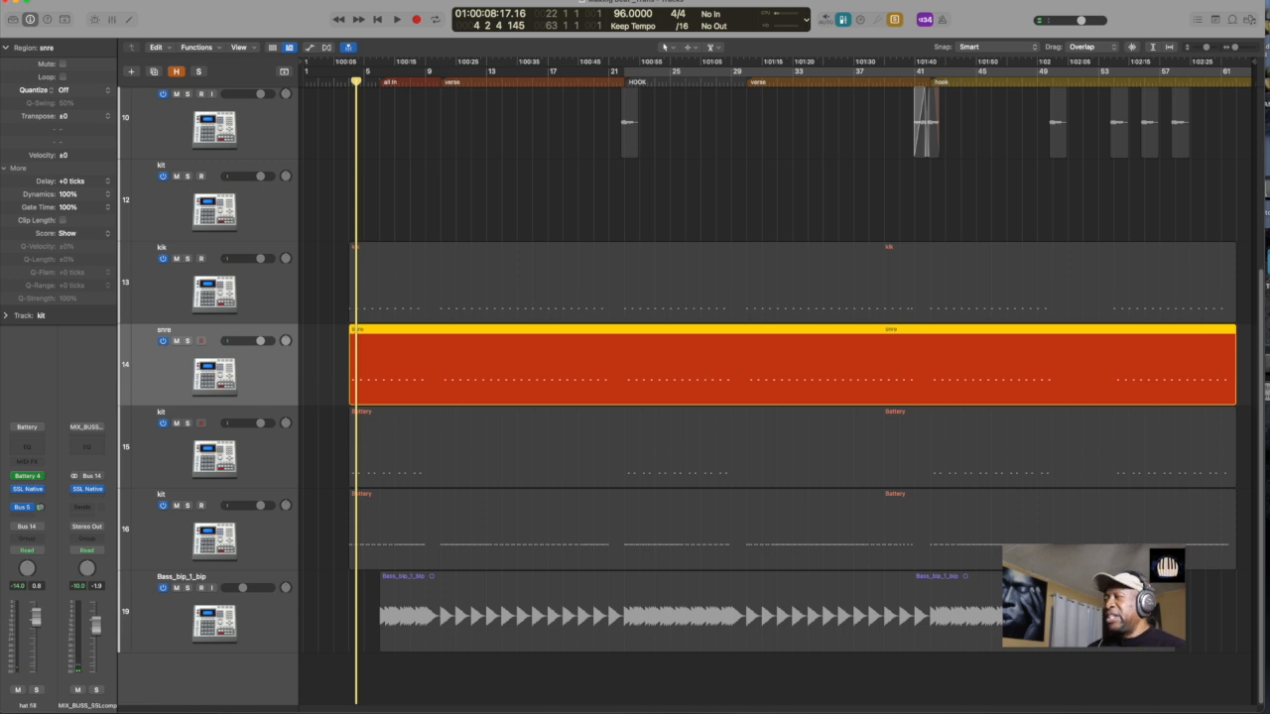
Step: Audition the separated Battery region on track 15 and rename both its track and region chime
click(229, 467)
key(b)
key(space)
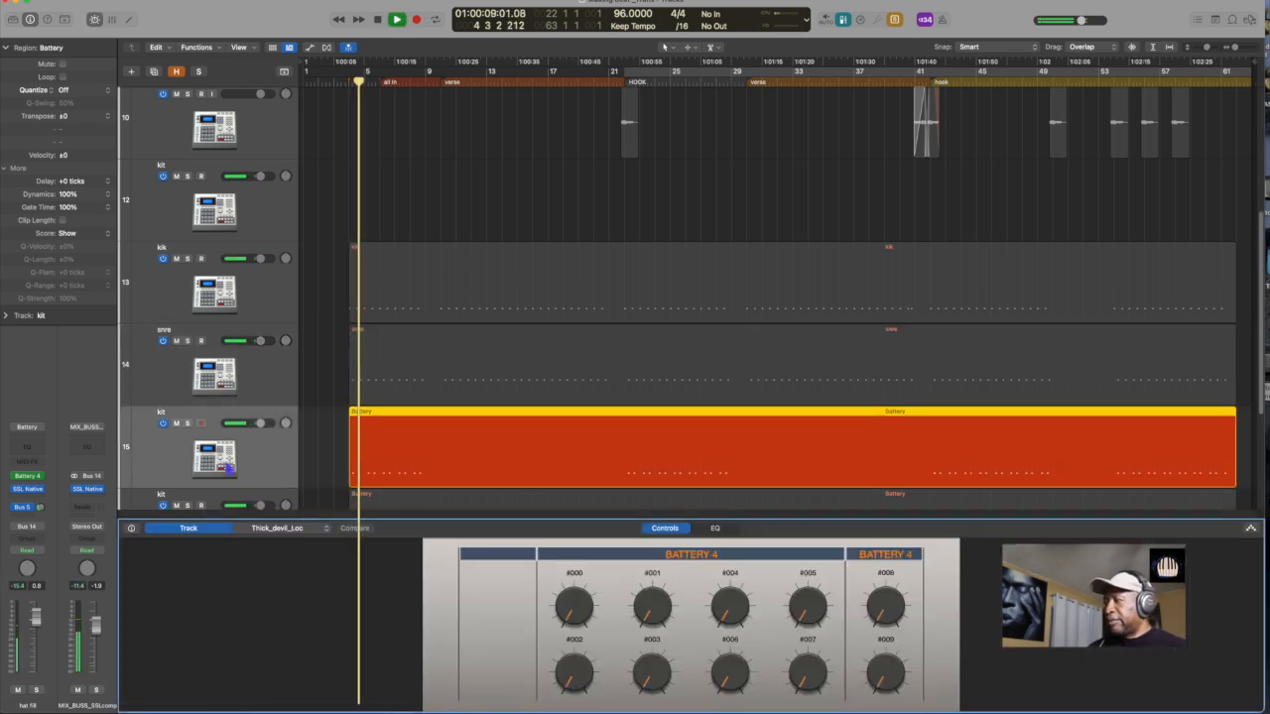
key(b)
double_click(161, 411)
text(chime)
key(Return)
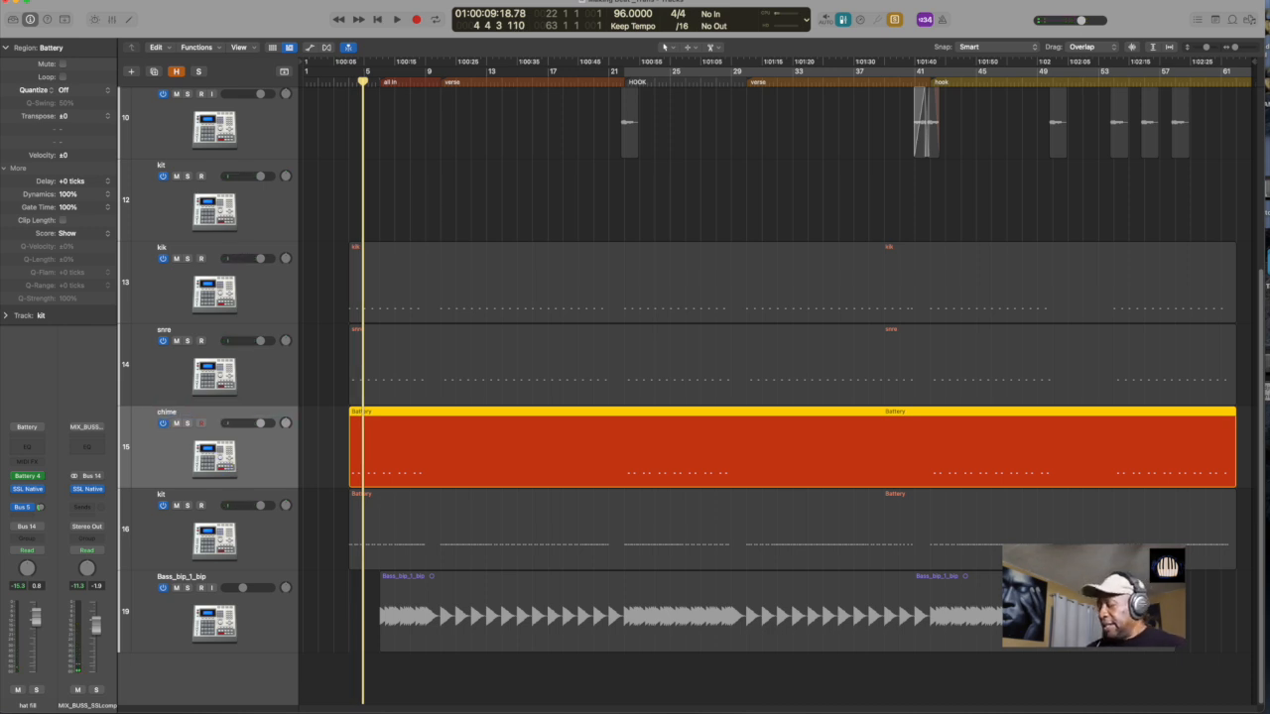
Step: Audition the last separated Battery region on track 16 and rename both its track and region hats
click(241, 544)
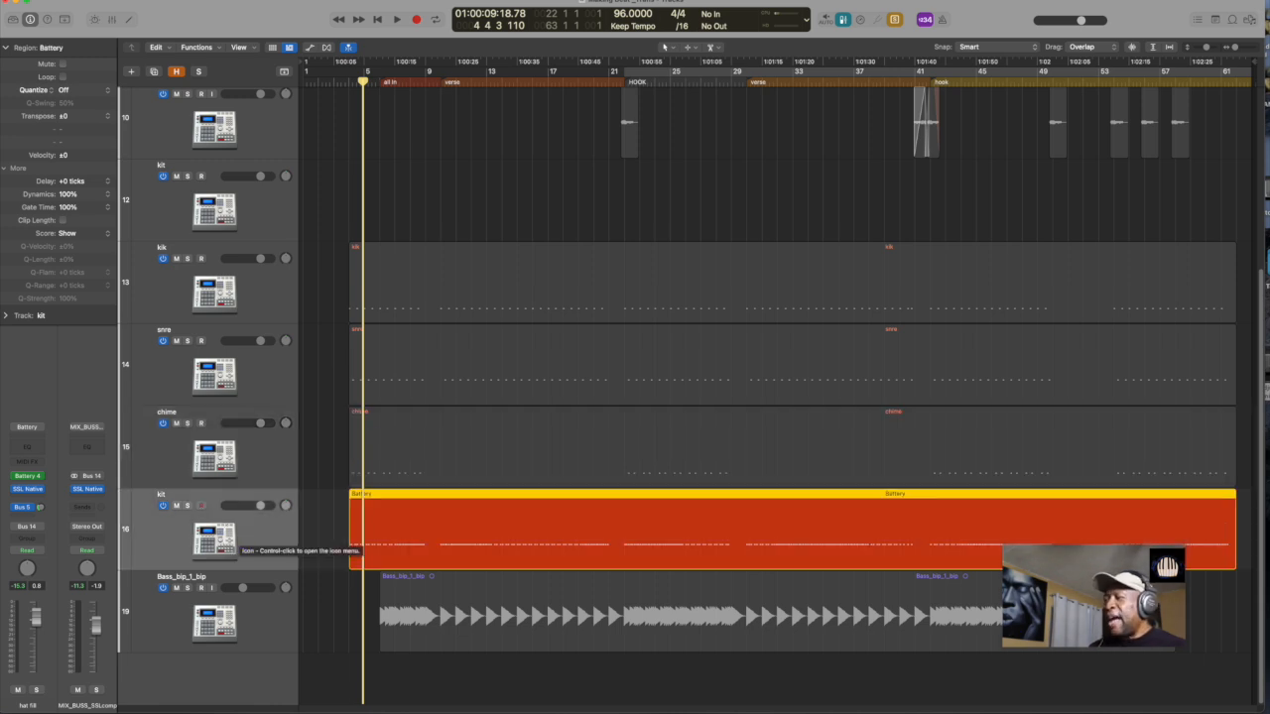
key(space)
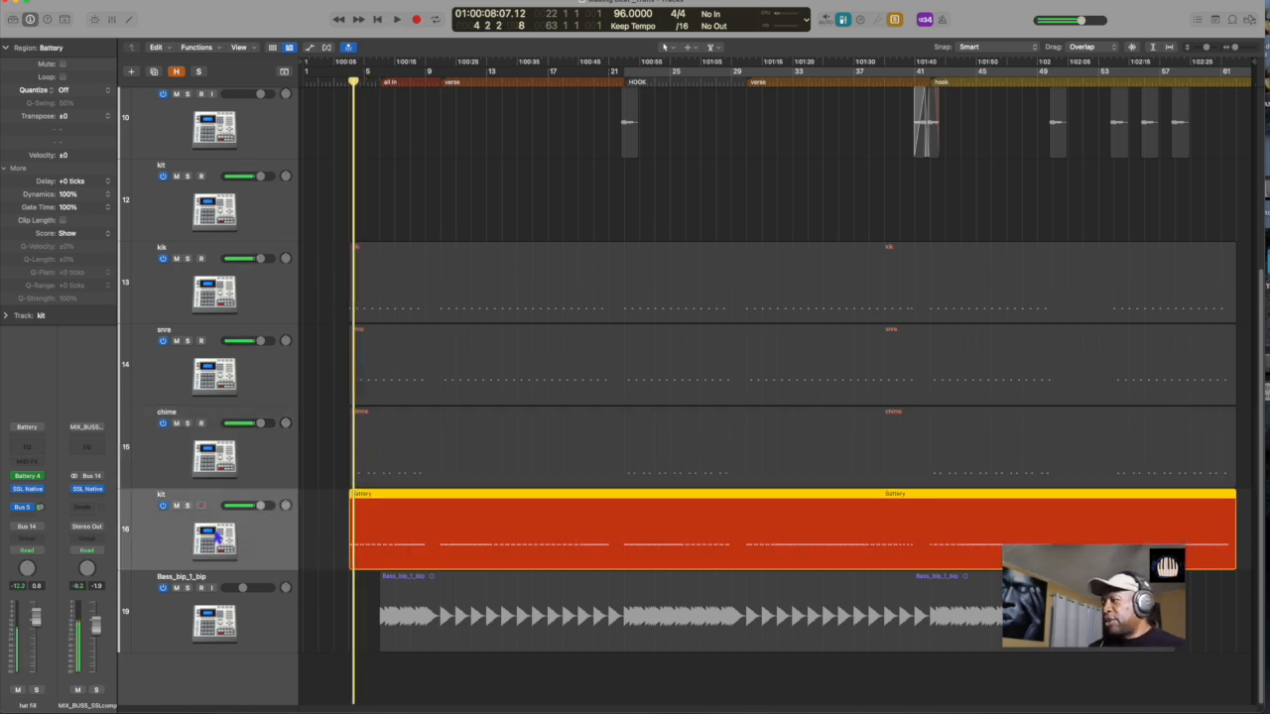
double_click(163, 494)
text(hats)
key(Return)
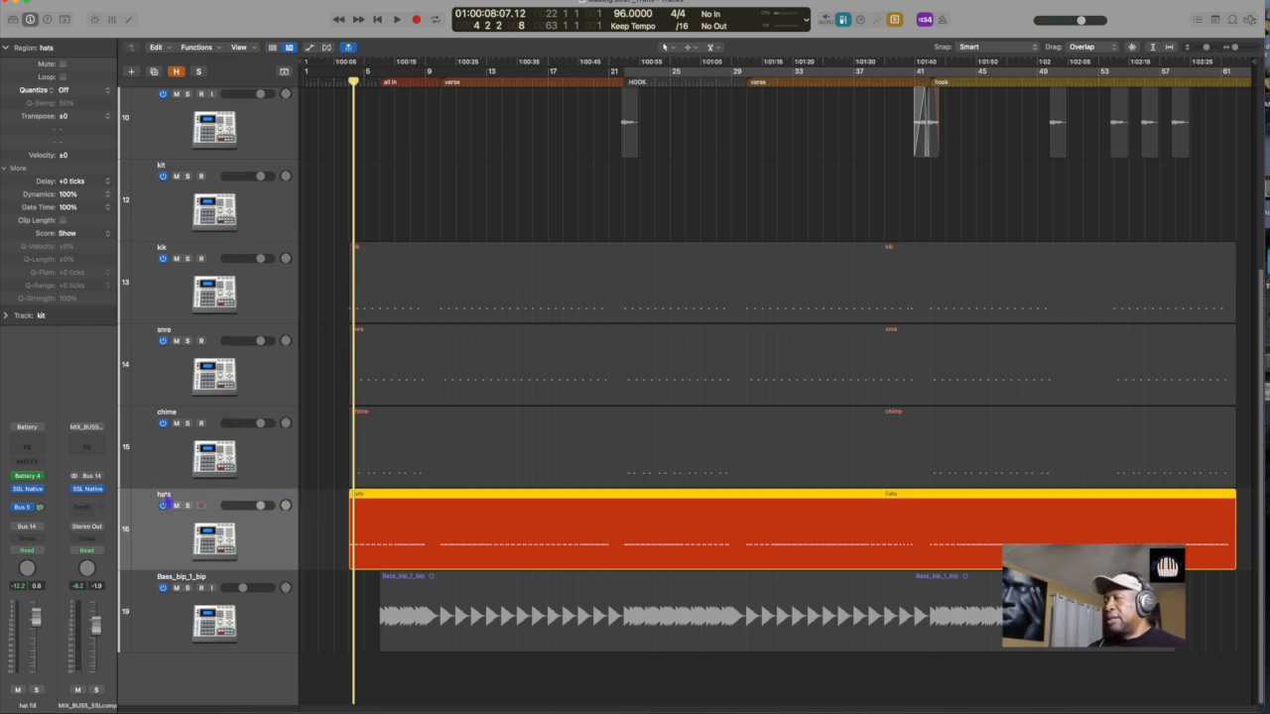
Step: Reorder the drum tracks so kik sits directly above the bass track and snre directly above kik
drag(217, 286, 285, 551)
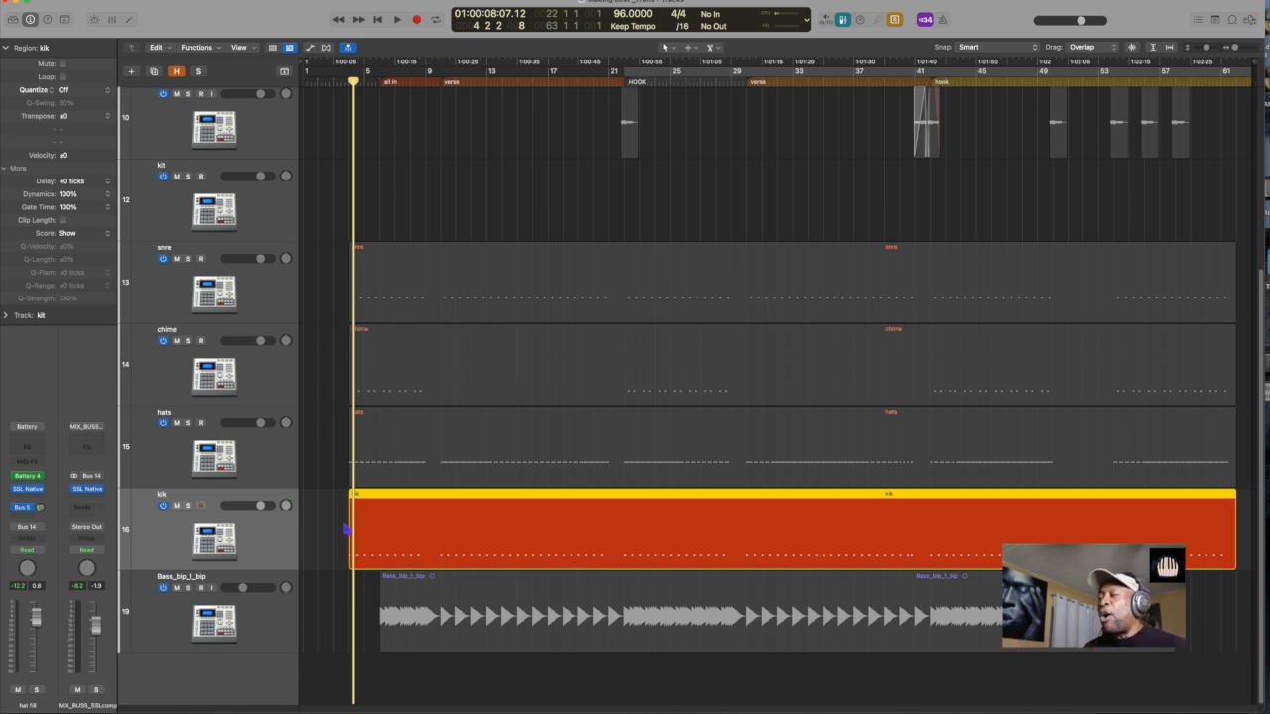
click(255, 624)
click(255, 539)
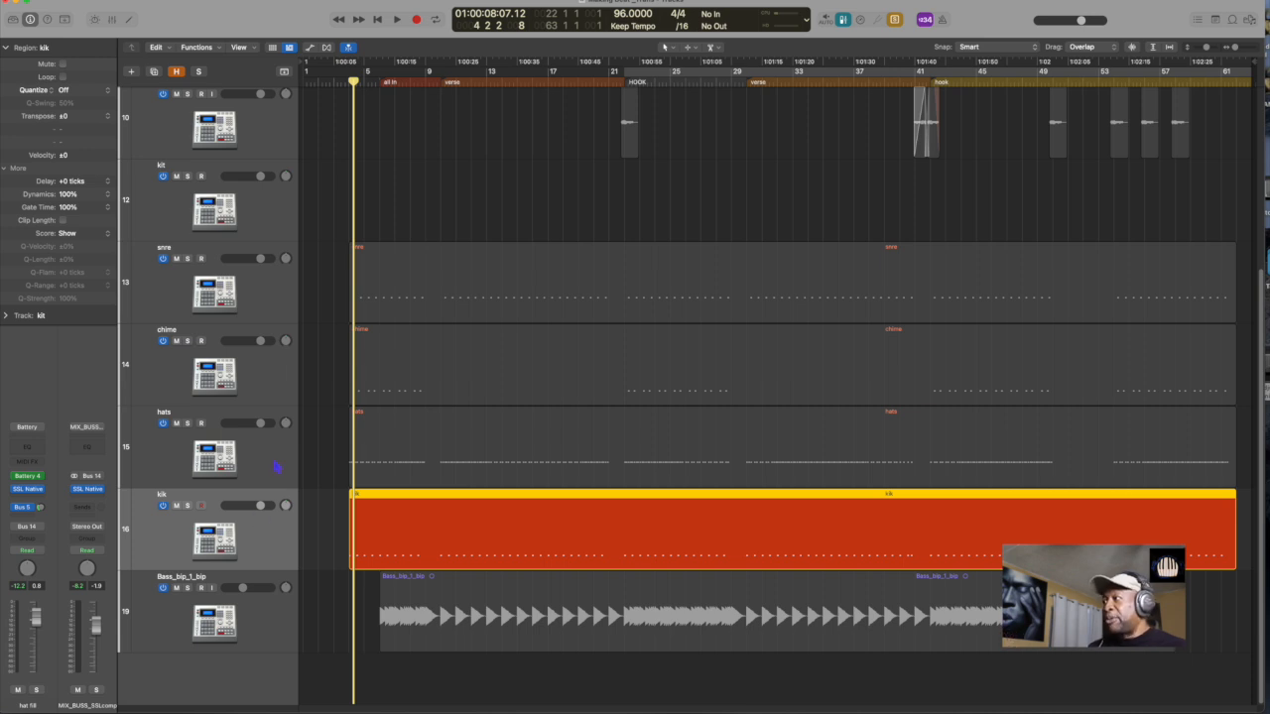
drag(235, 290, 266, 453)
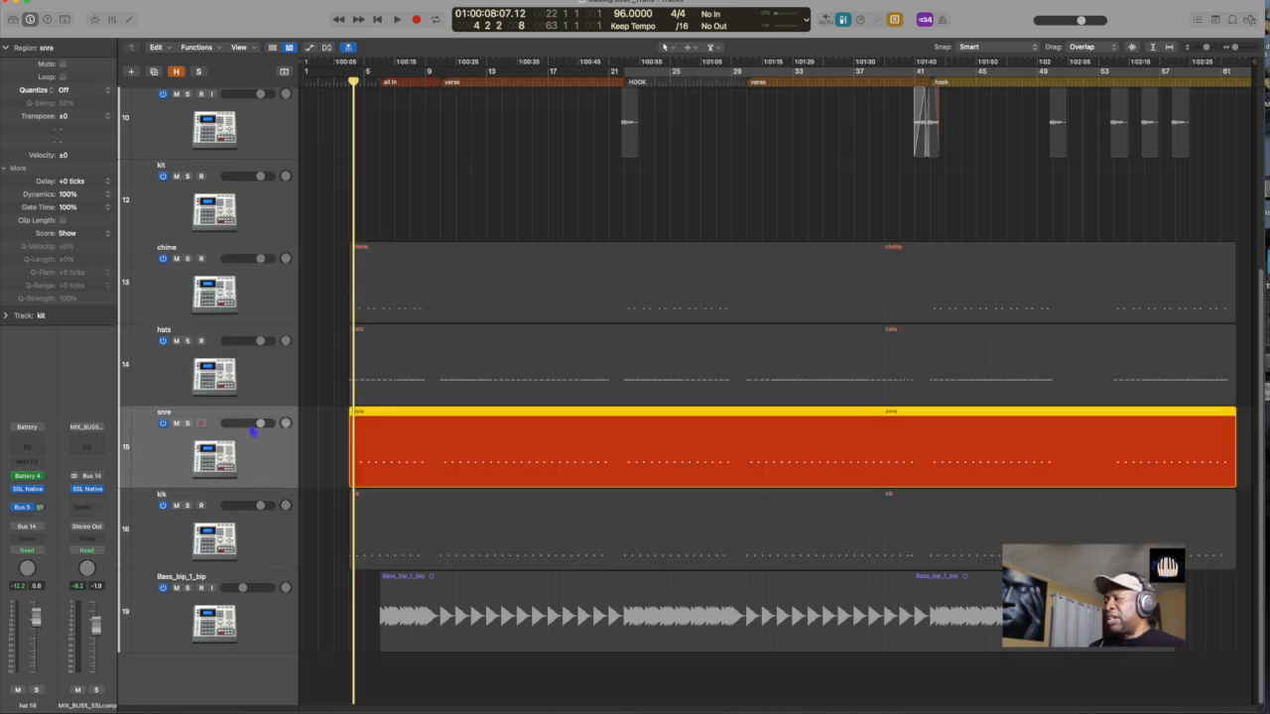
Step: Change the shared icon of the kit's drum tracks to the orange snare drum with sticks
click(217, 536)
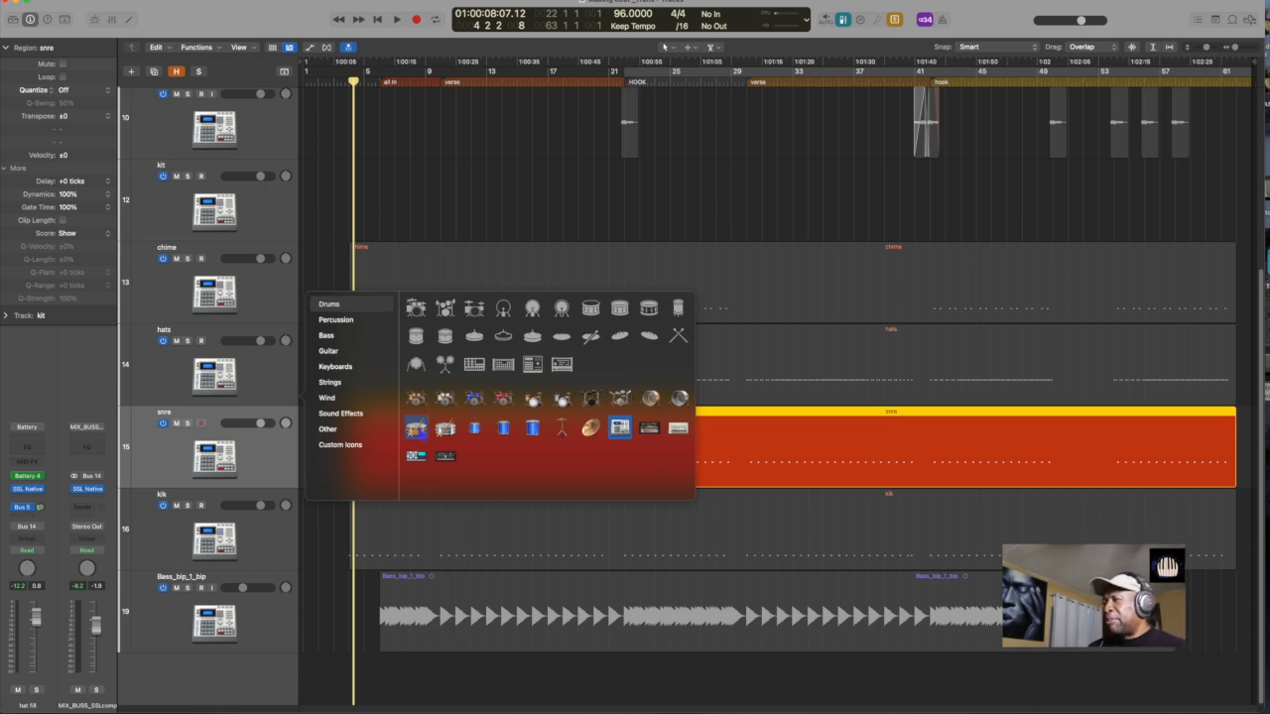
click(416, 429)
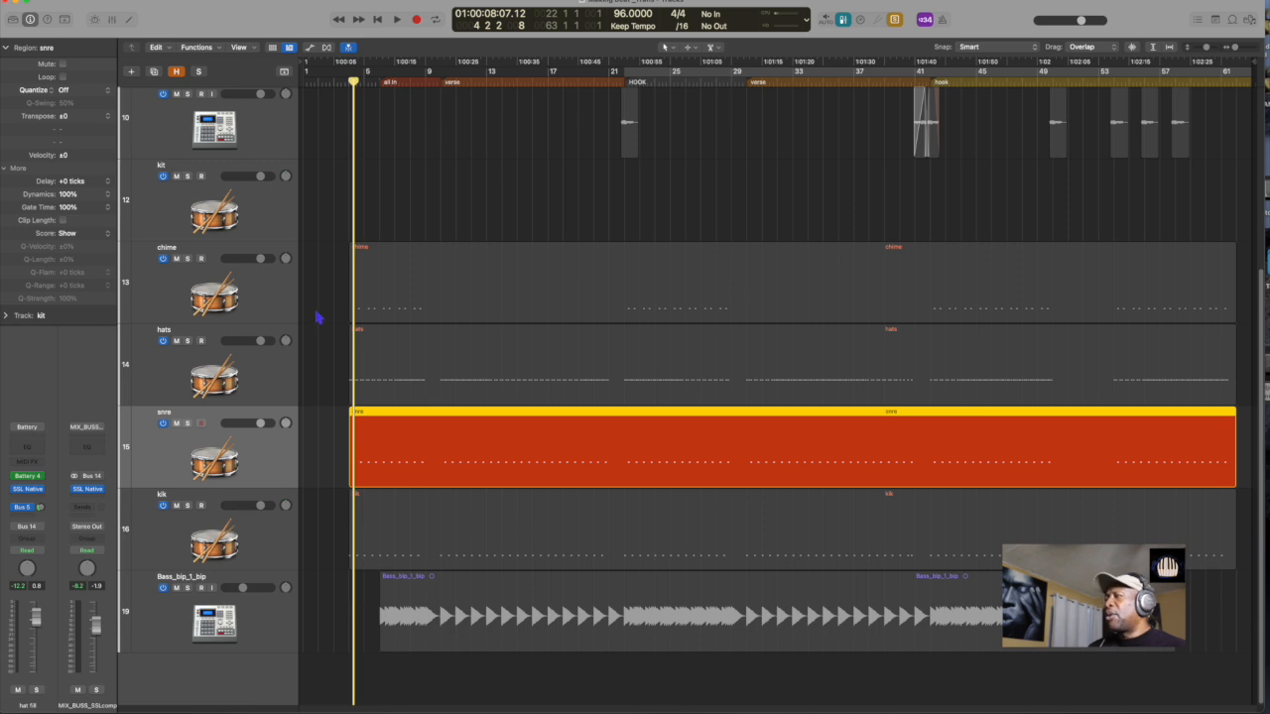
click(326, 282)
click(263, 289)
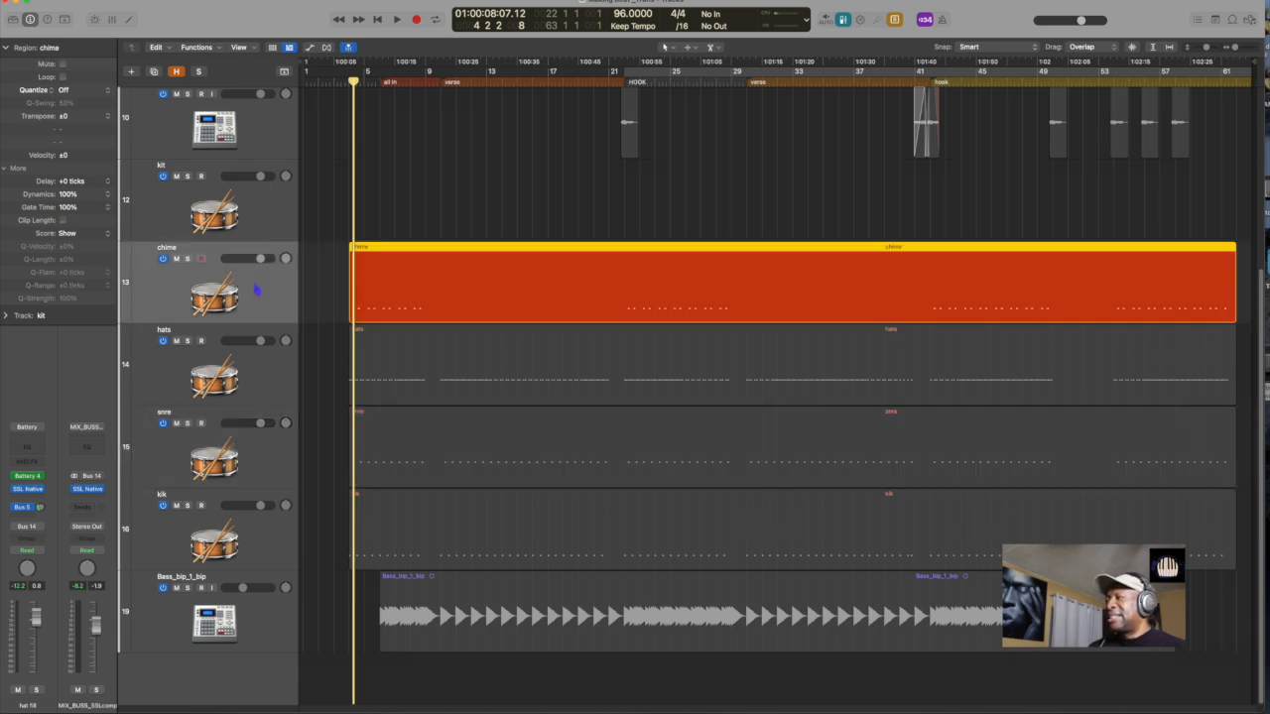
Step: Bounce the kik region in place to a new track named kik_bip with effect plug-ins bypassed, and hide the original kik track
click(231, 541)
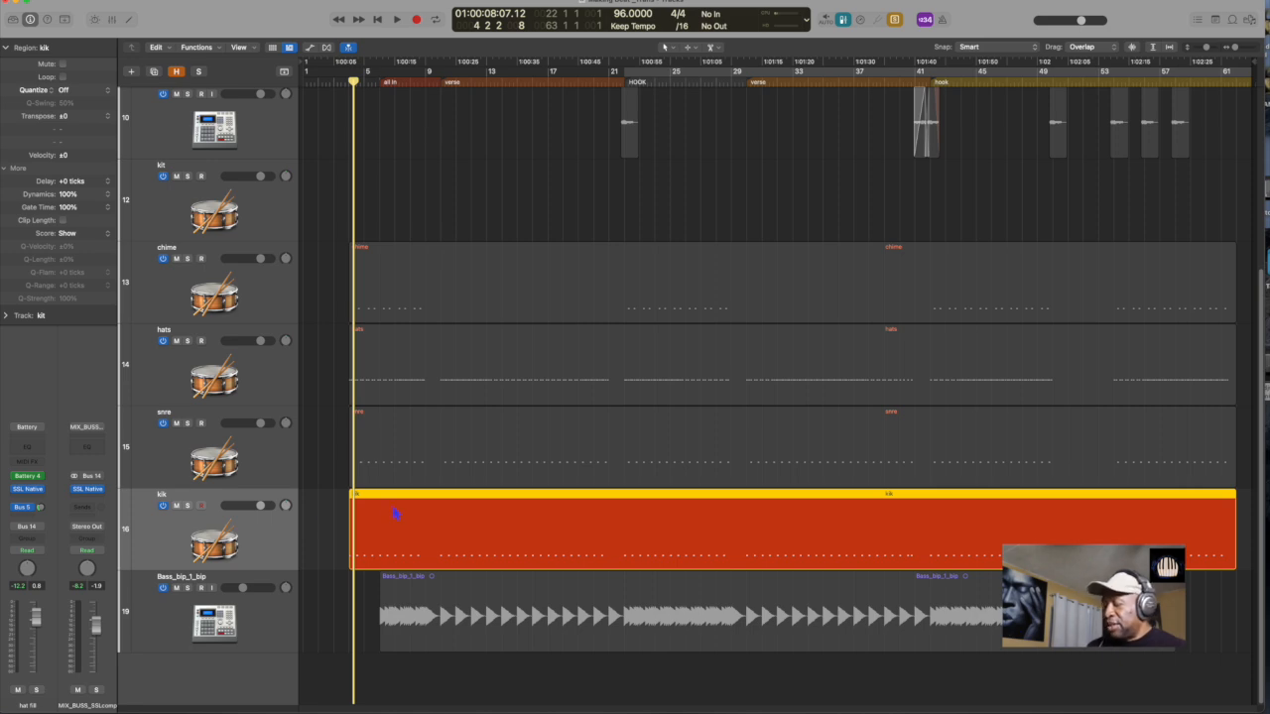
key(ctrl+b)
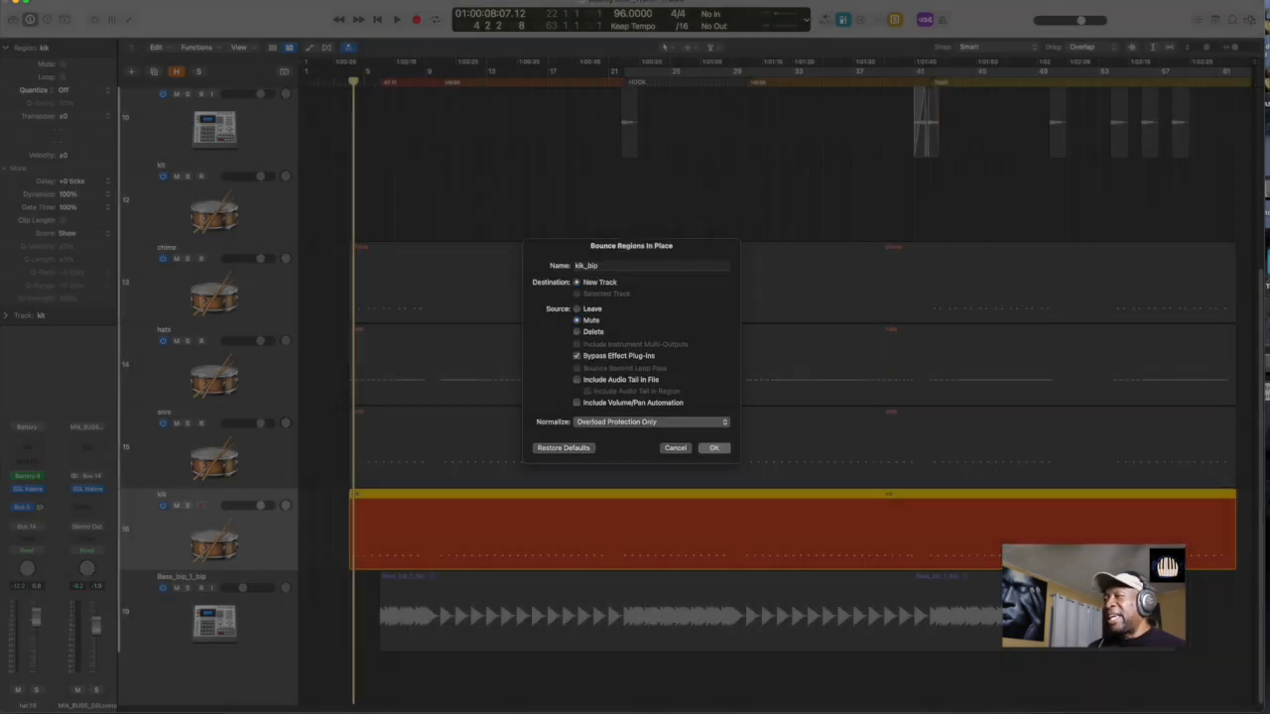
key(Return)
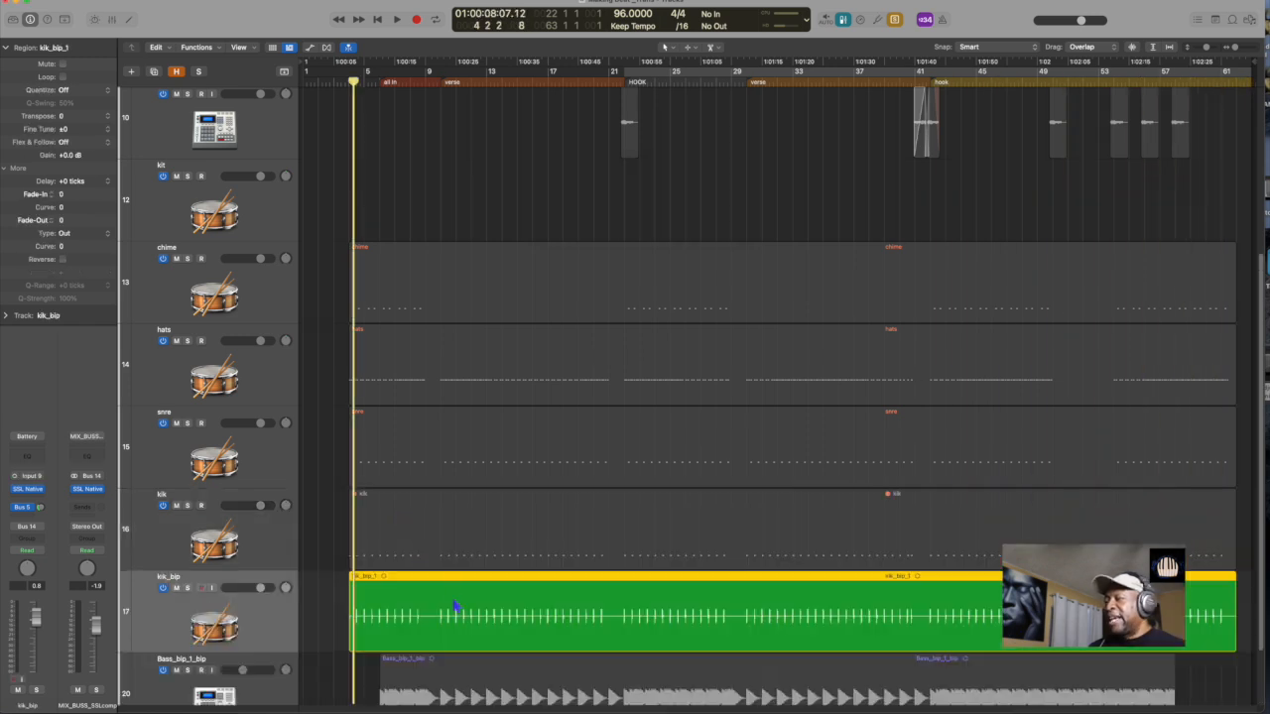
scroll(409, 584, down, 2)
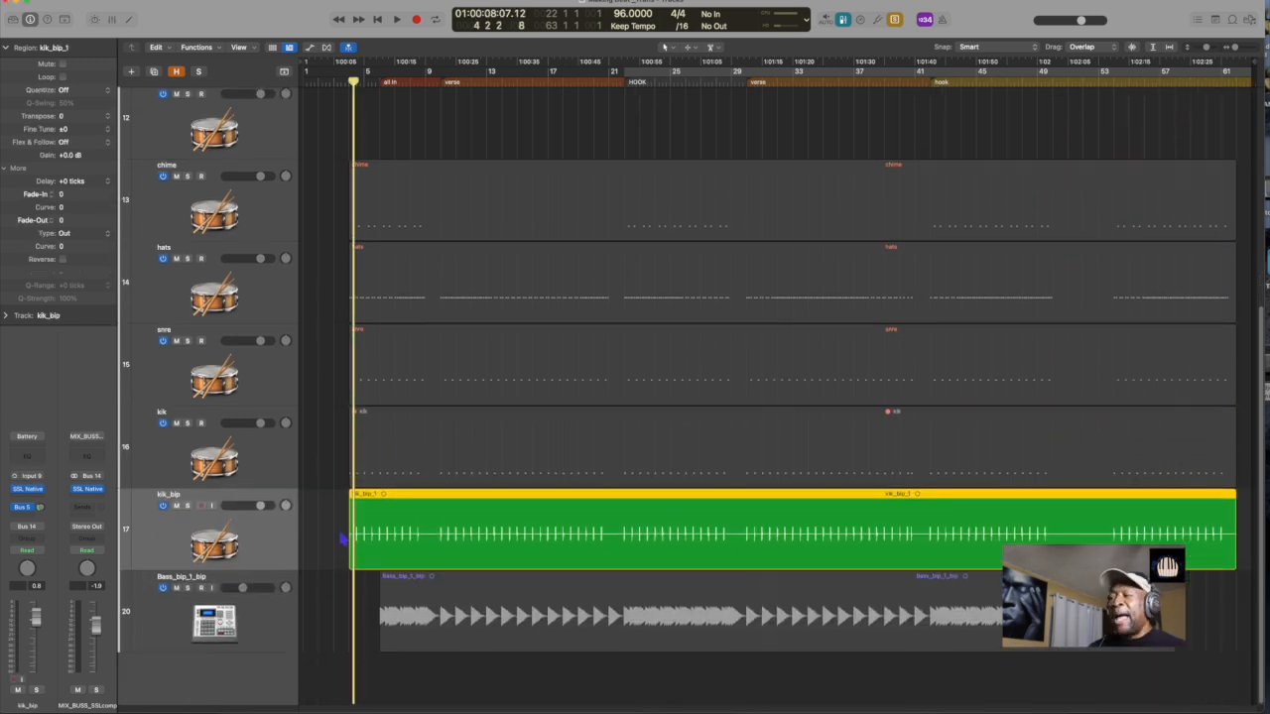
click(279, 455)
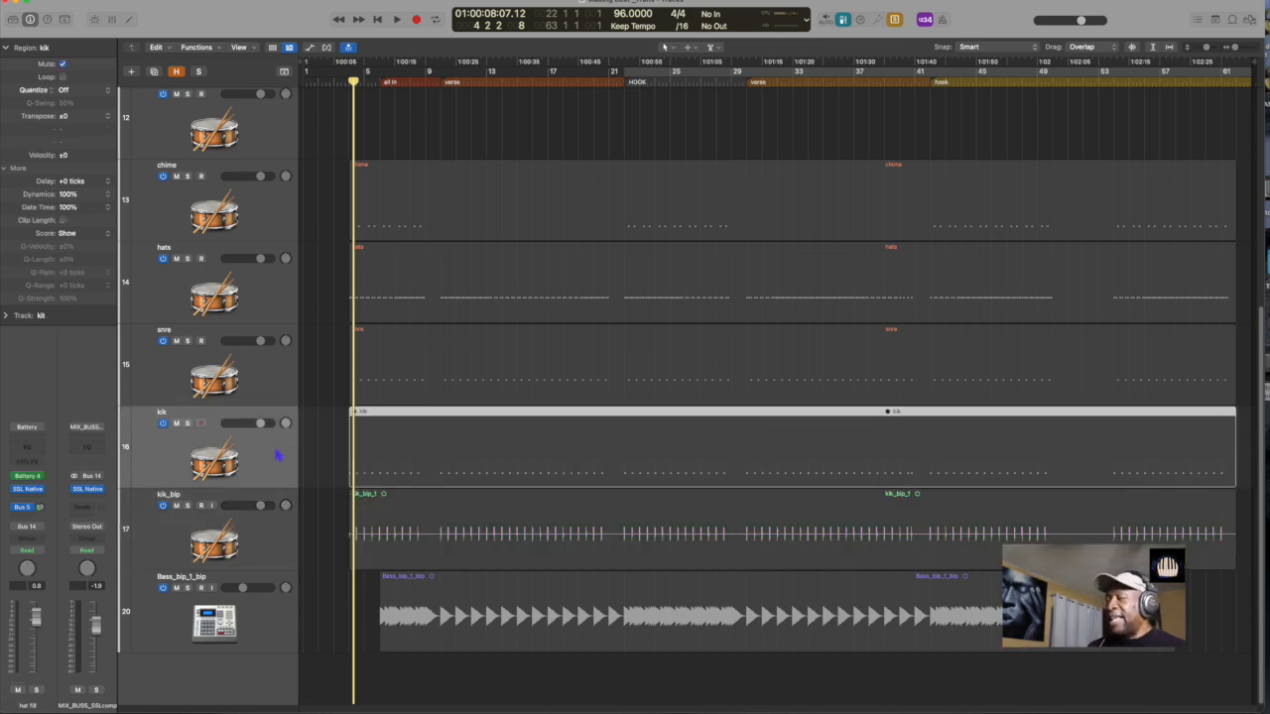
key(ctrl+h)
Step: Bounce the snre and hats regions in place to new audio tracks, muting the sources and bypassing effect plug-ins
click(253, 445)
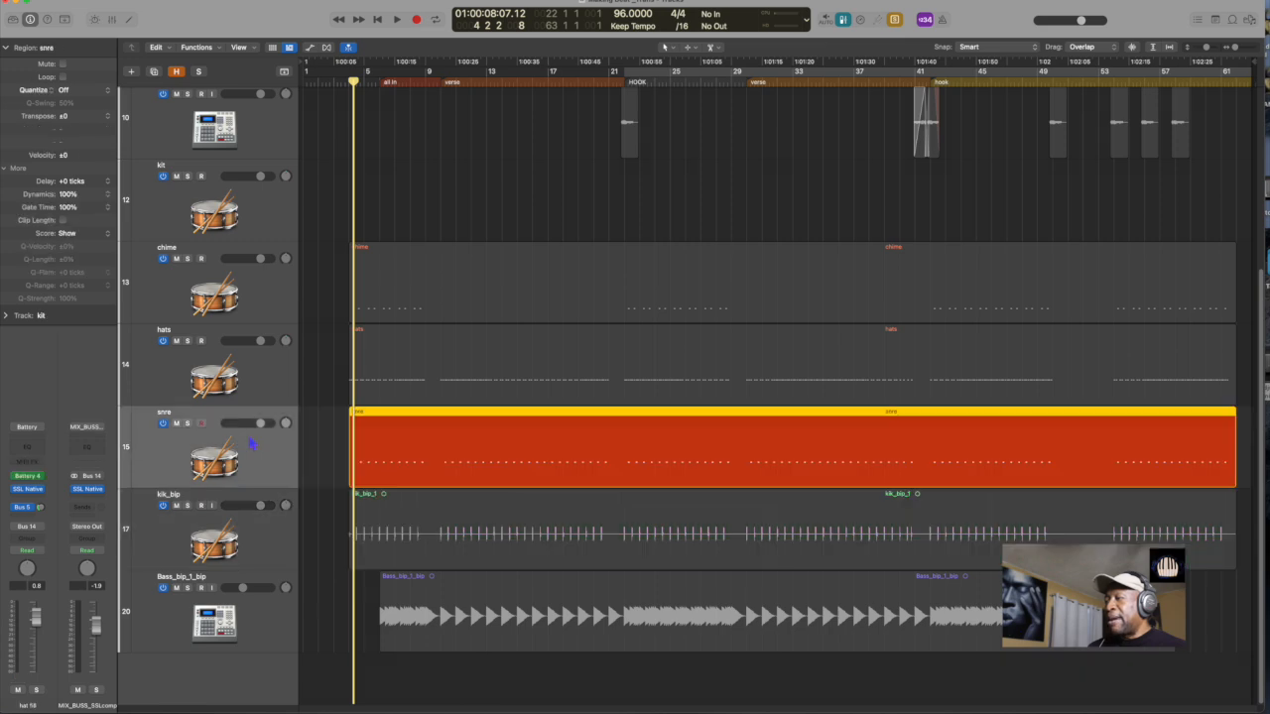
key(ctrl+b)
key(Return)
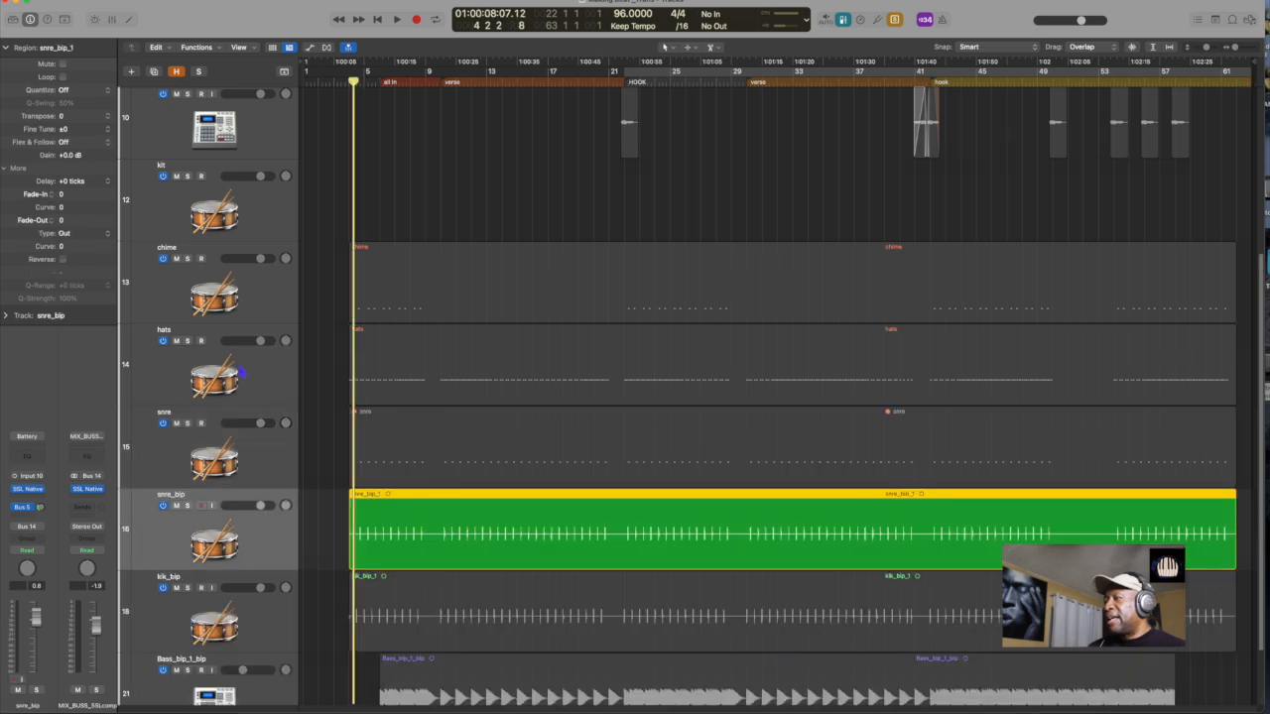
click(239, 372)
key(ctrl+b)
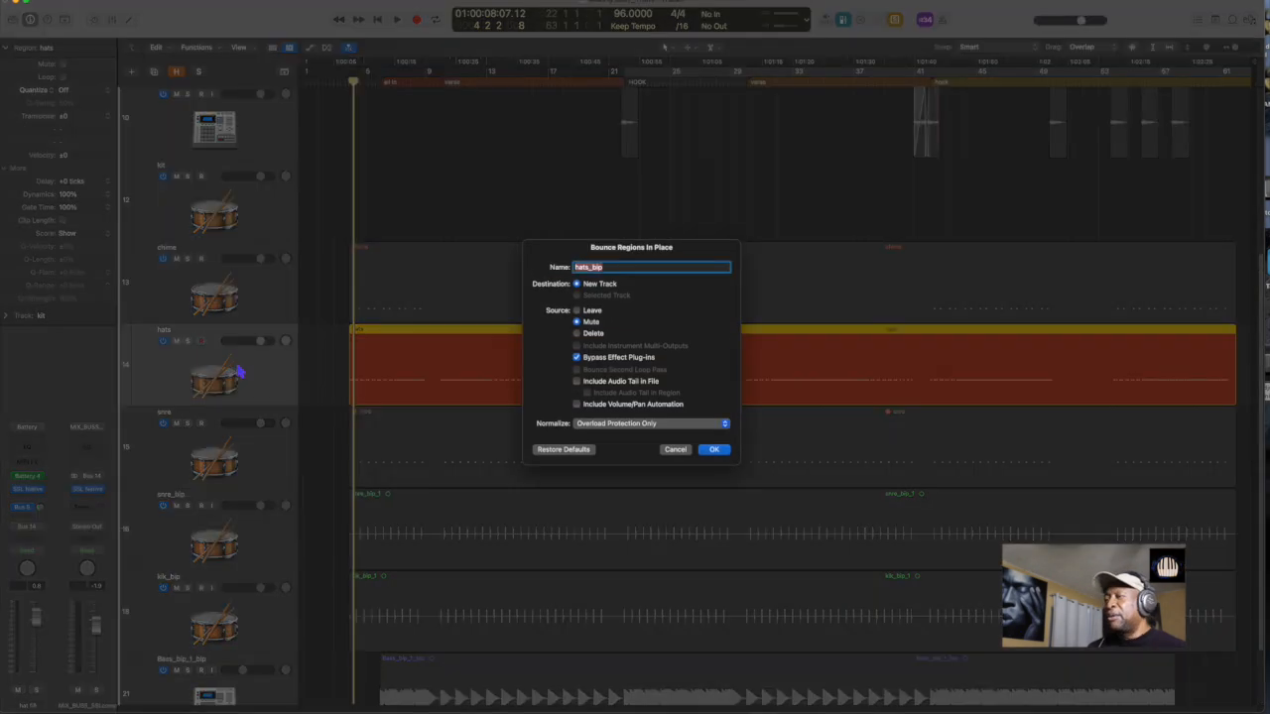
key(Return)
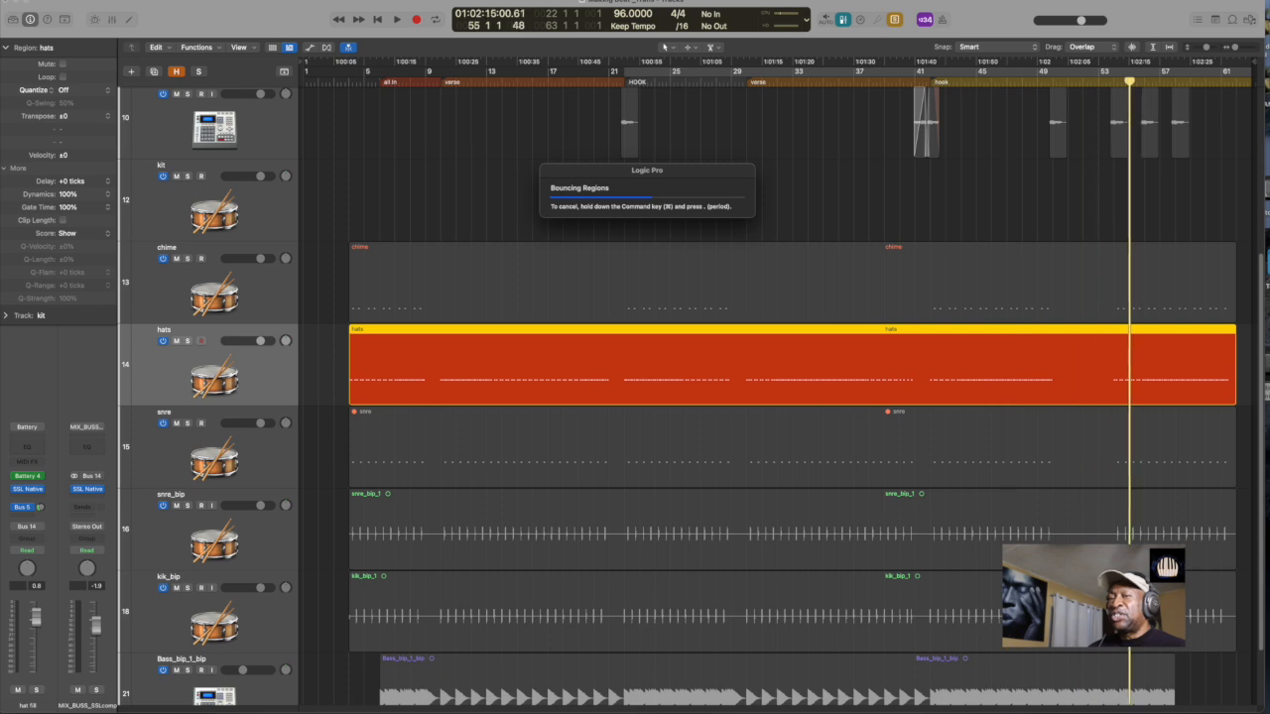
Step: Hide the original hats and snre MIDI tracks, leaving their bounced audio tracks in view
click(258, 369)
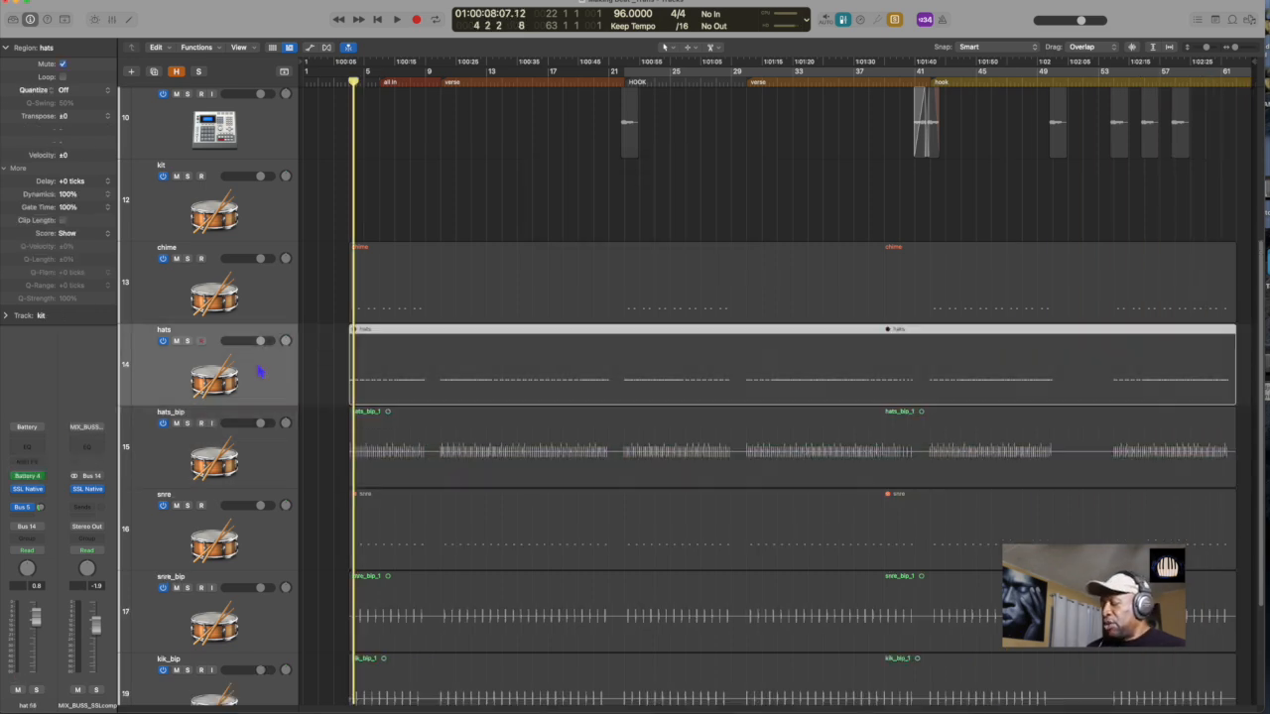
key(super+BackSpace)
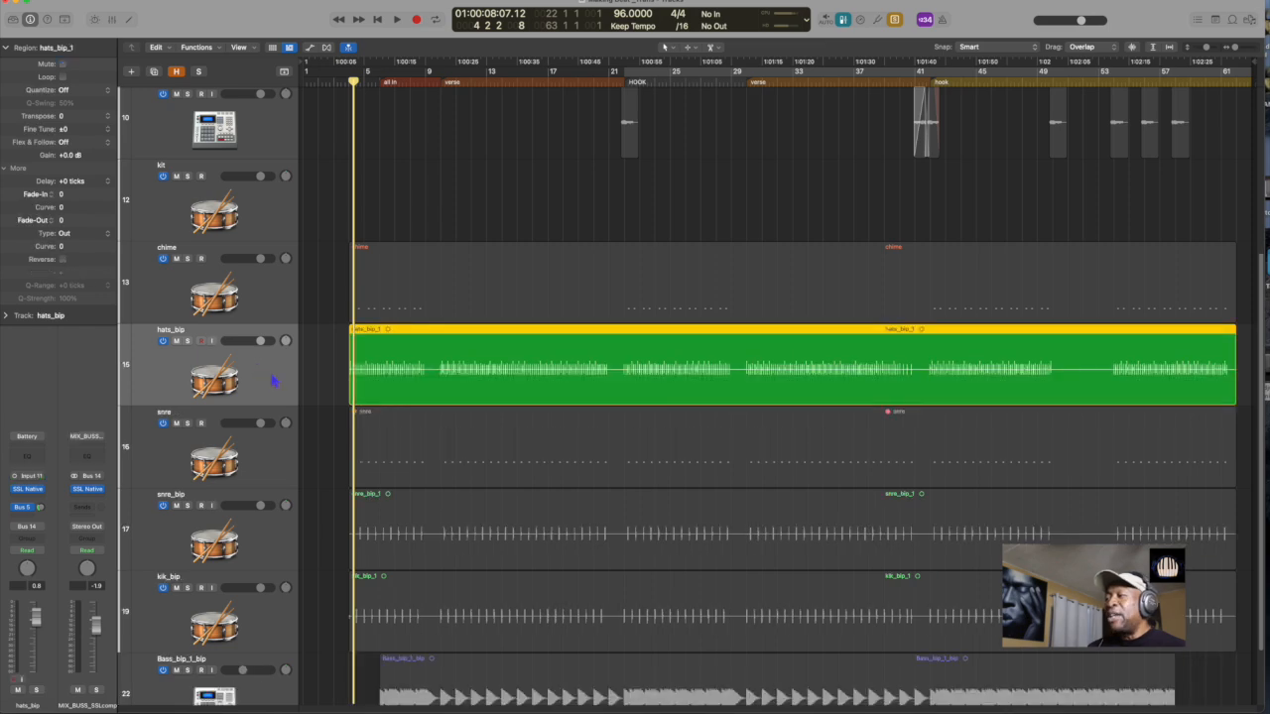
click(263, 459)
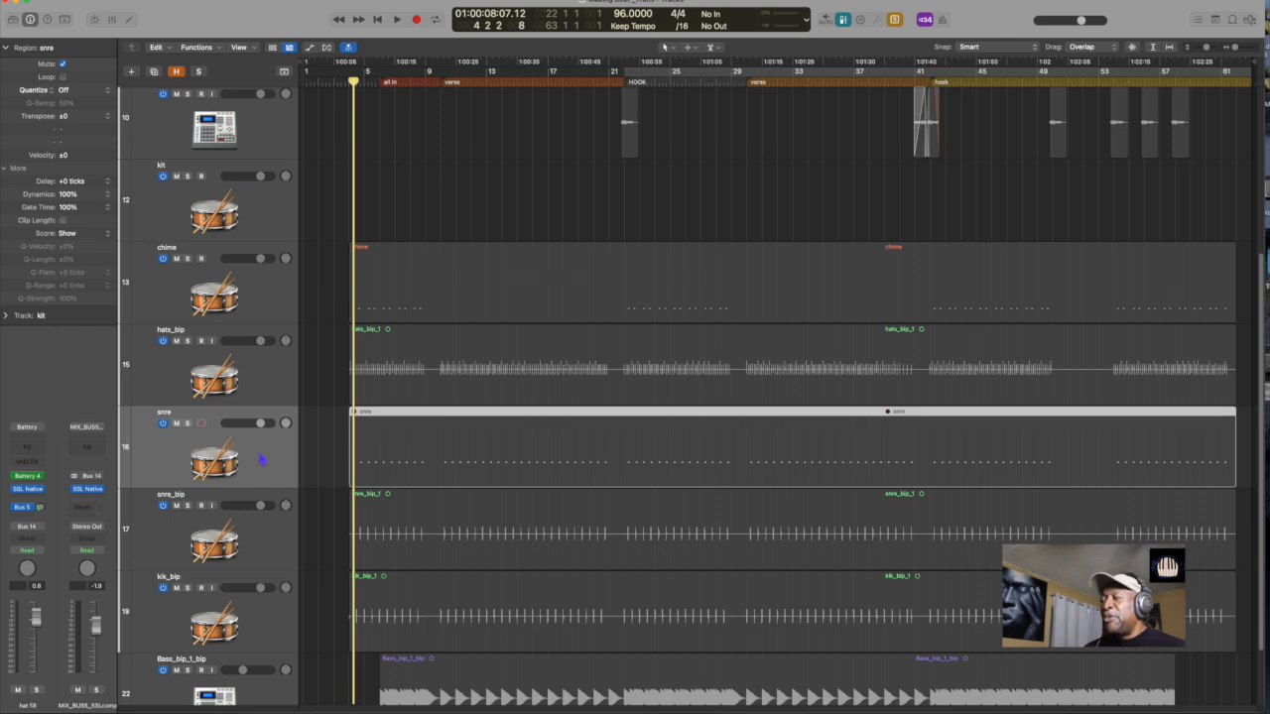
key(super+BackSpace)
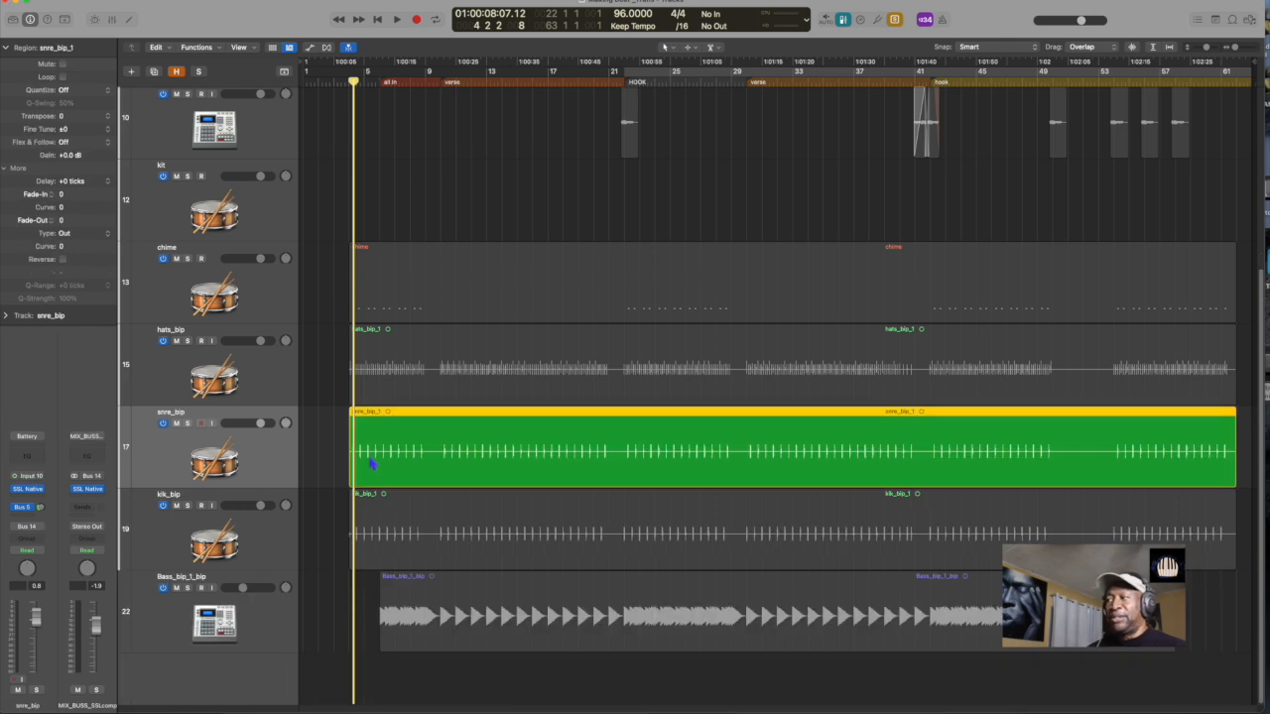
Step: Bounce the chime region in place to a new audio track and hide the original chime MIDI track
click(278, 307)
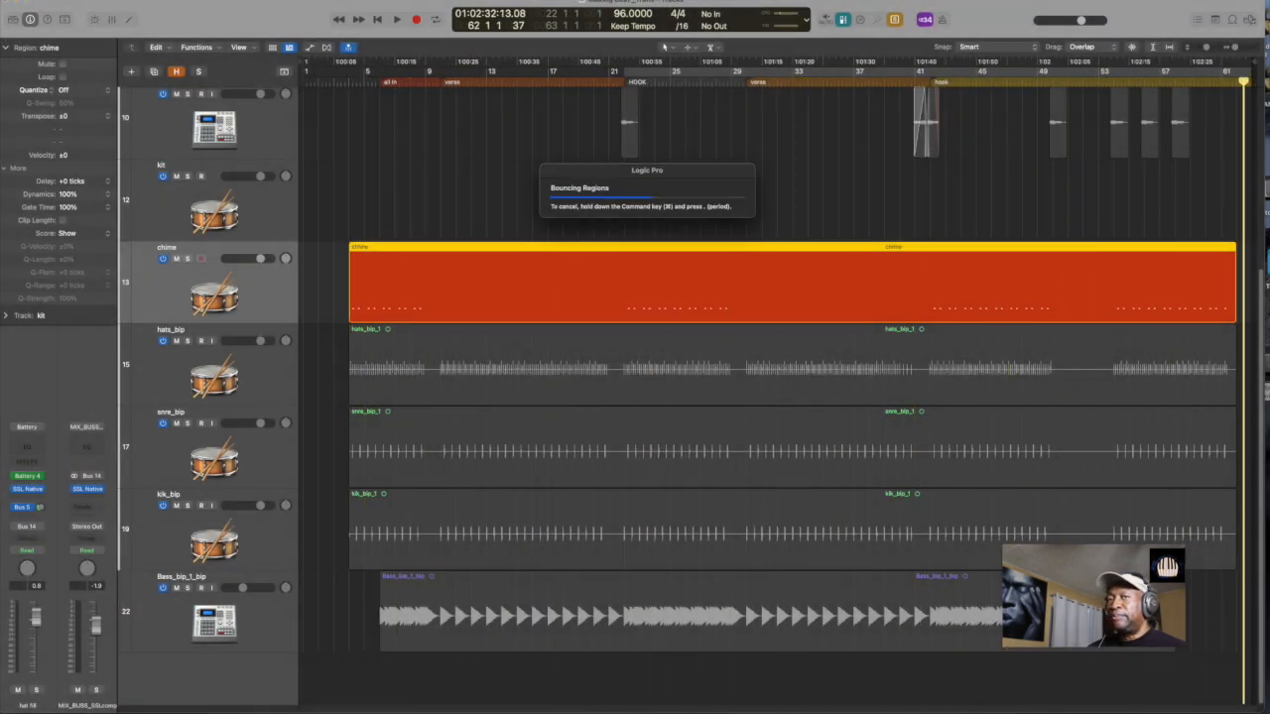
click(249, 296)
key(ctrl+h)
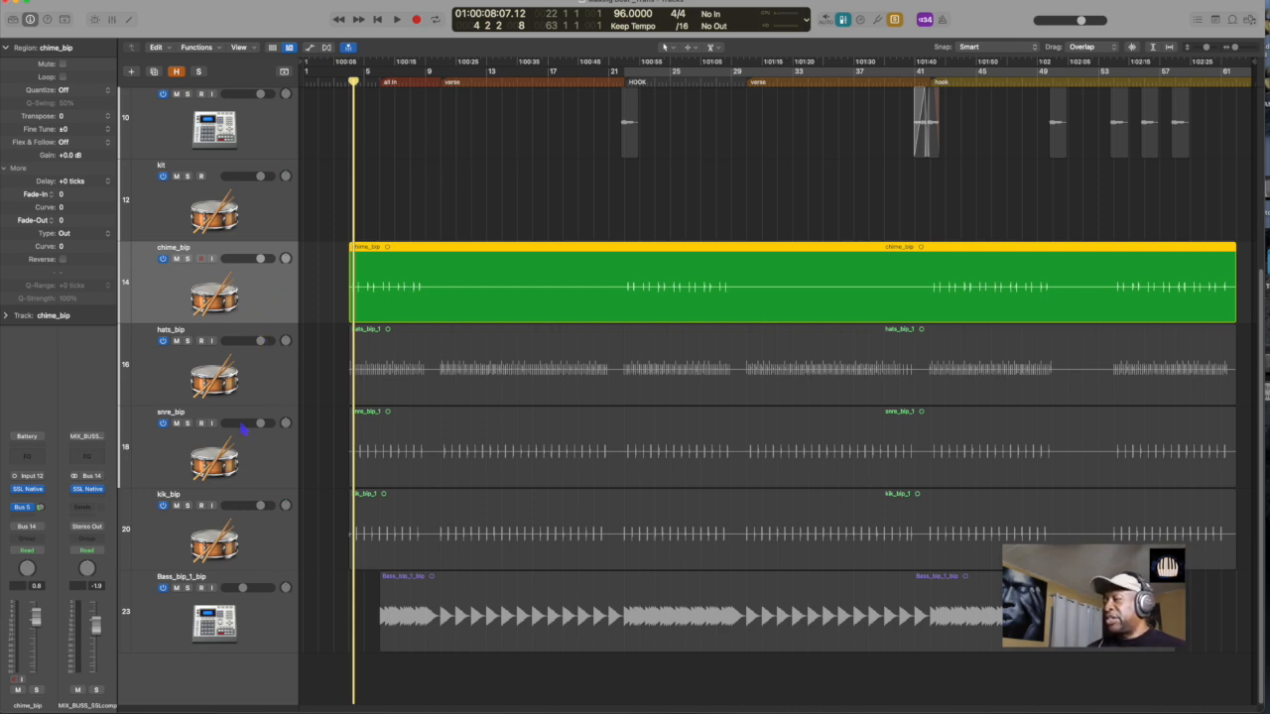
Step: Group the bounced drum tracks from chime_bip to kik_bip into a summing track stack
shift+click(260, 534)
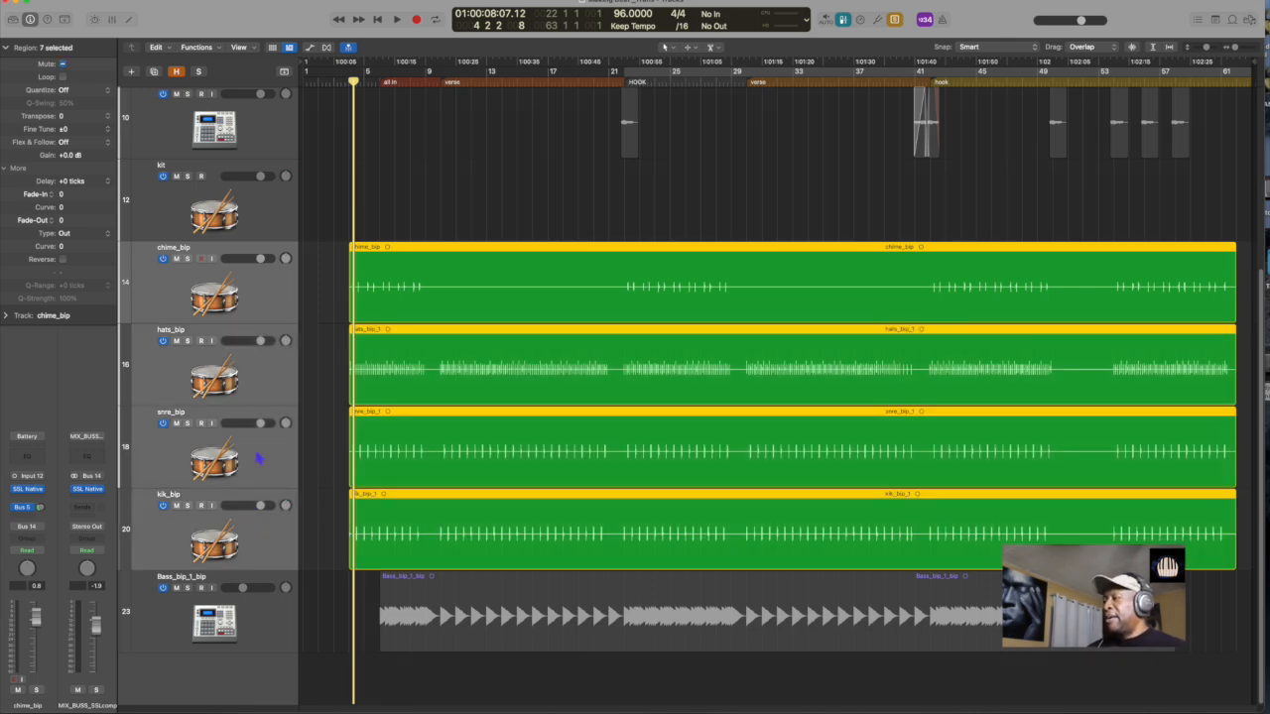
right_click(253, 378)
mouse_move(260, 379)
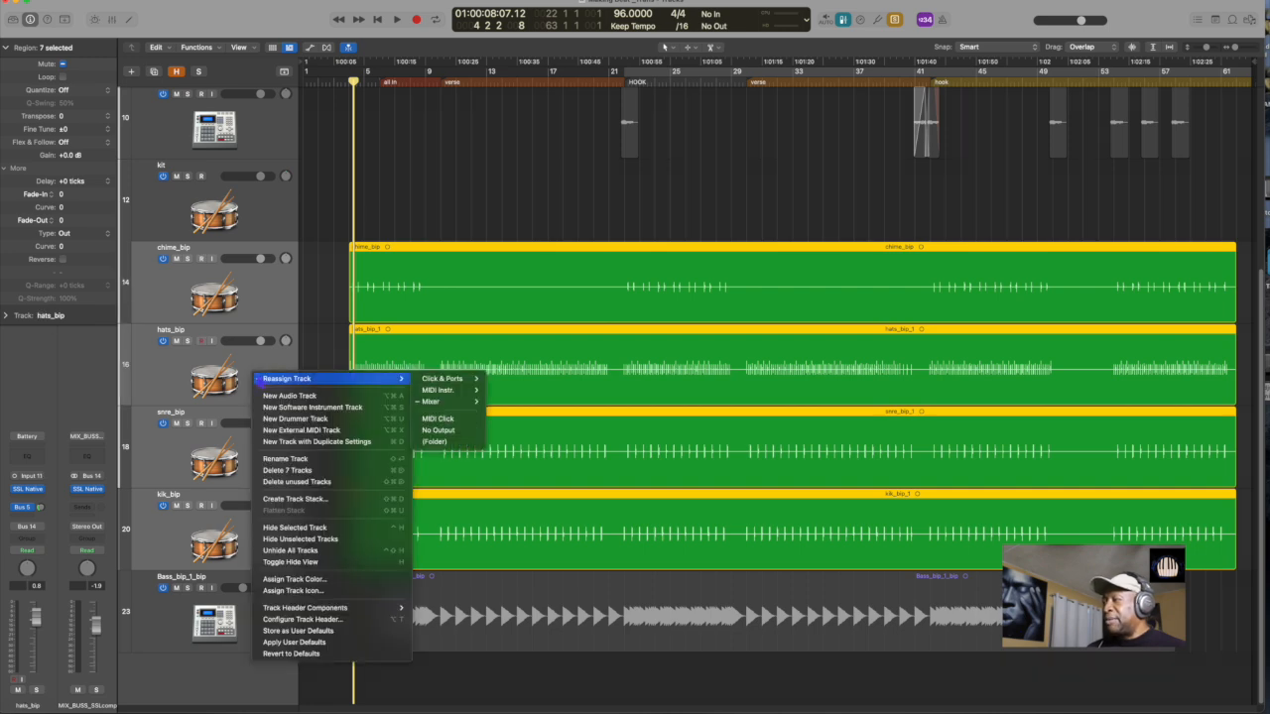
click(347, 499)
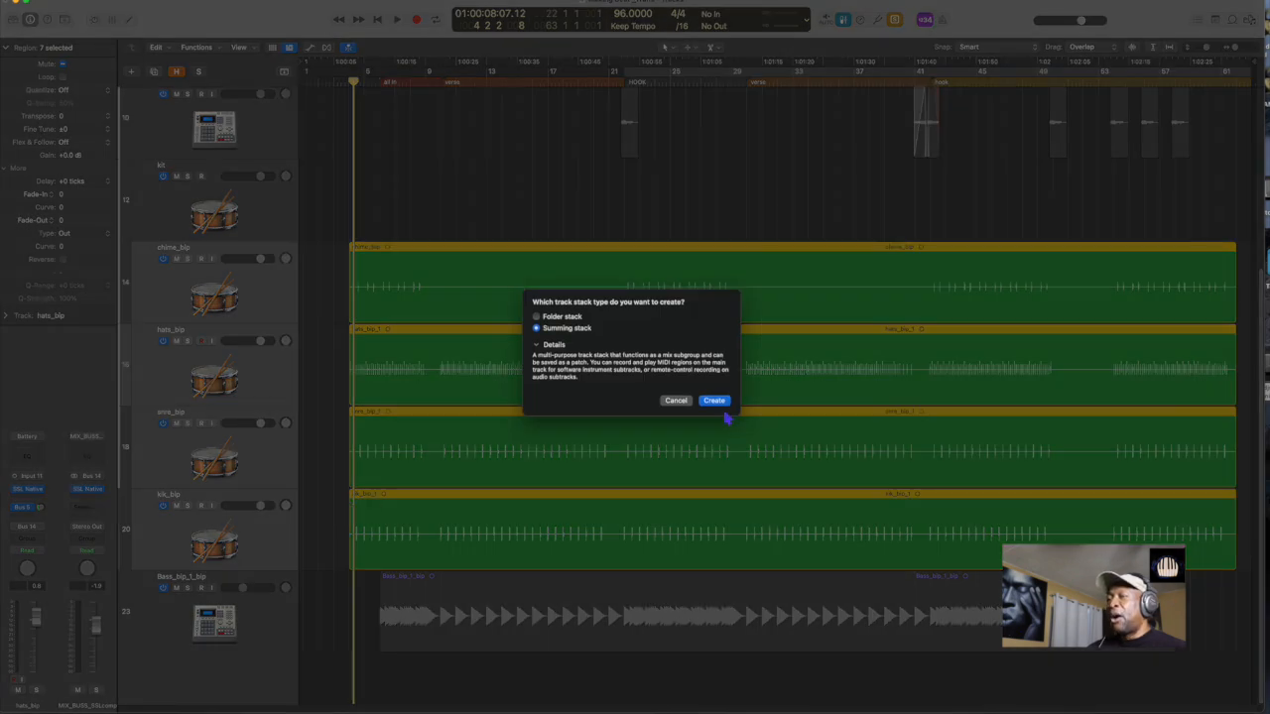
click(722, 402)
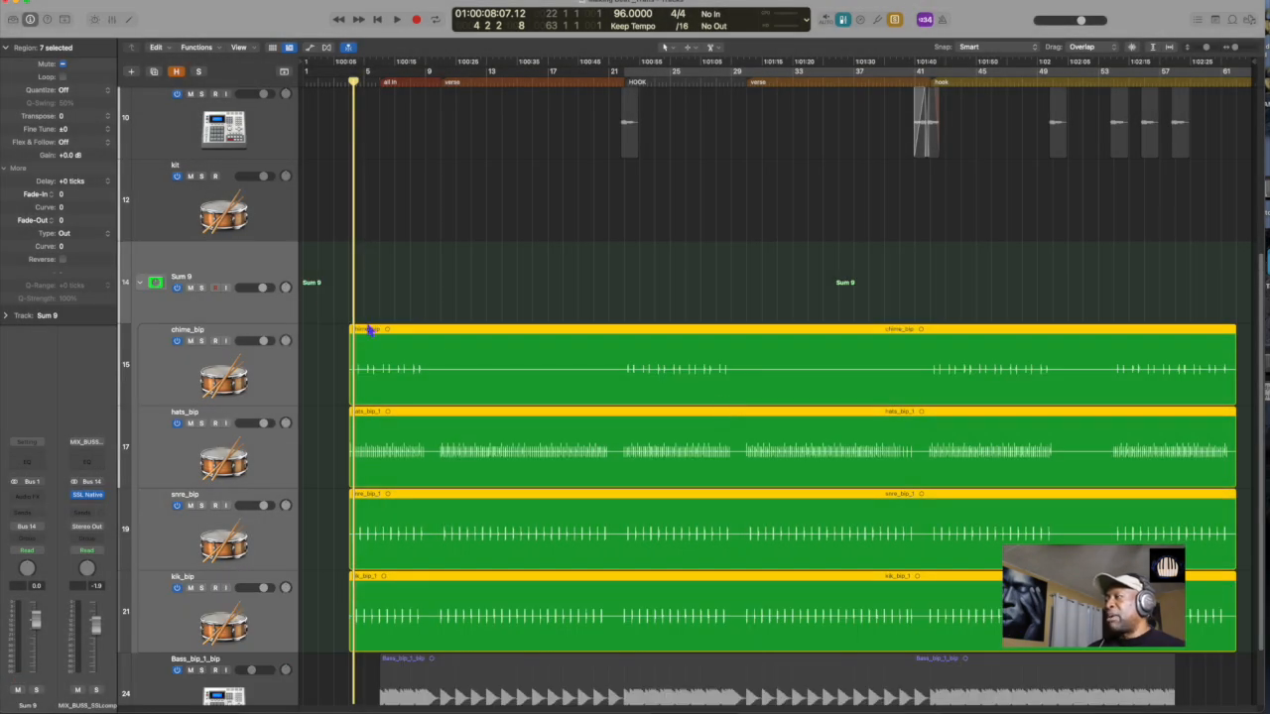
Step: Rename the new summing stack kit and assign it an icon from the Drums category
double_click(189, 277)
text(ki)
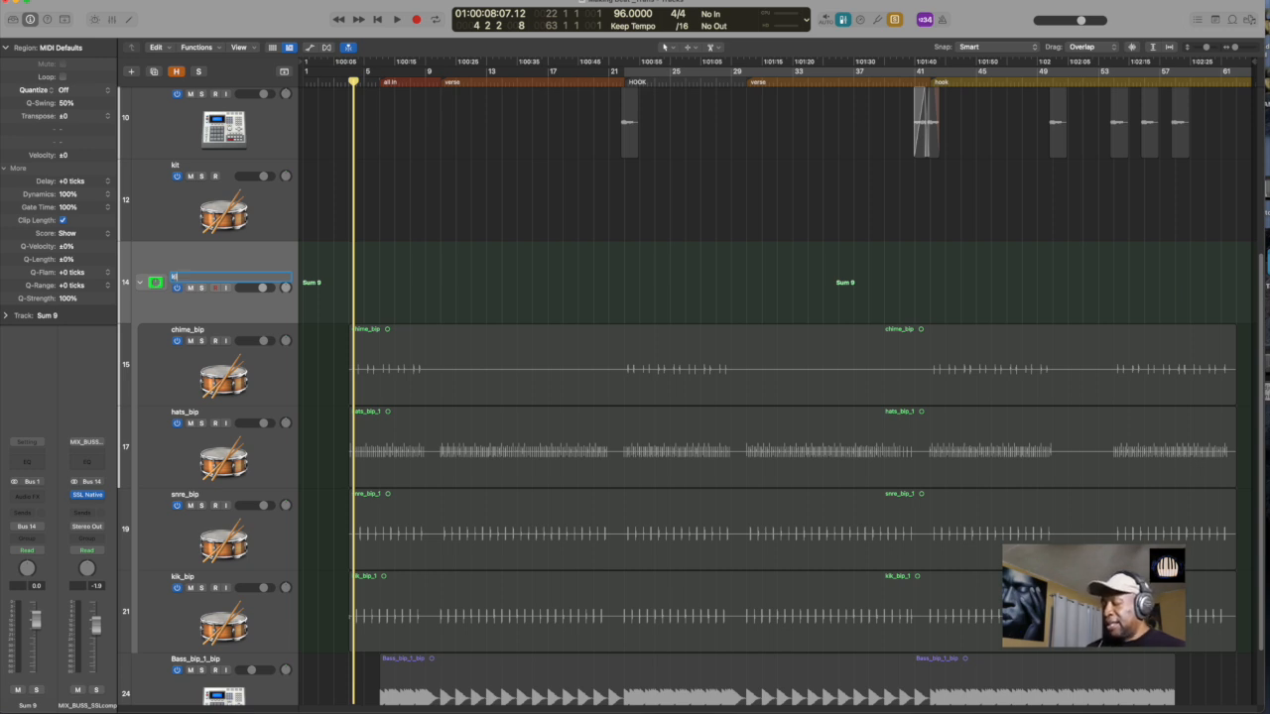
key(Return)
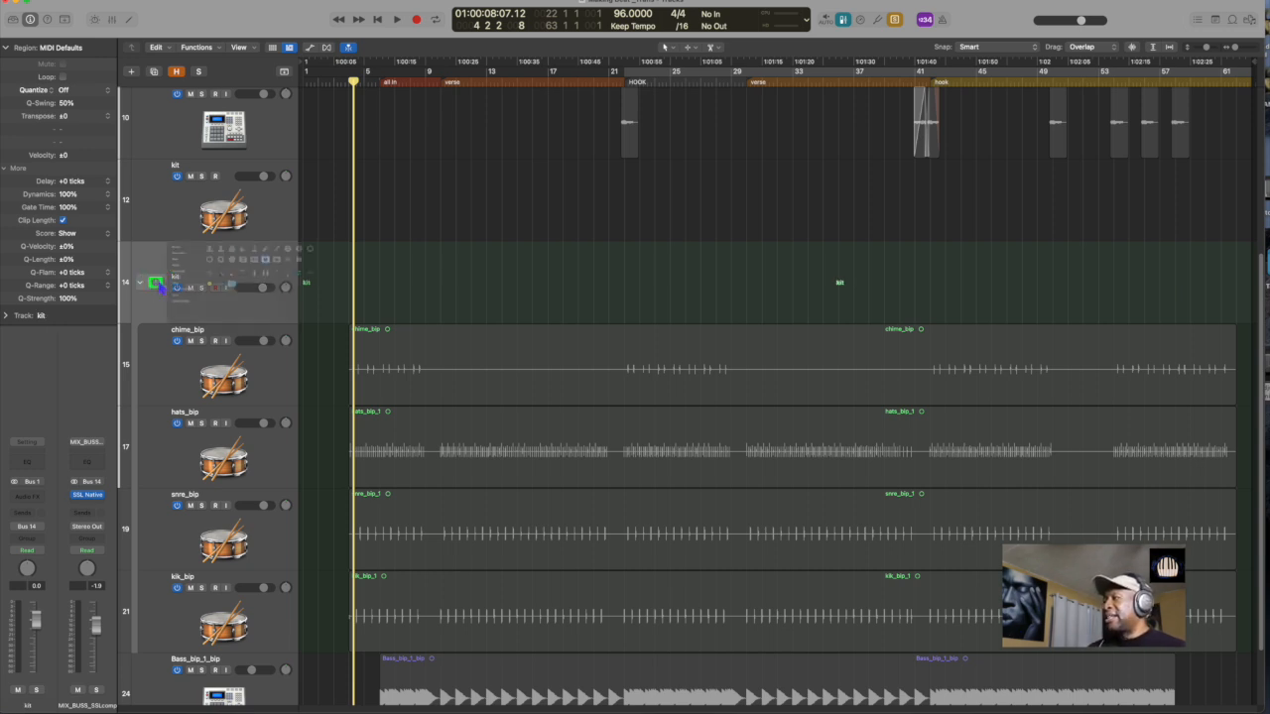
click(156, 283)
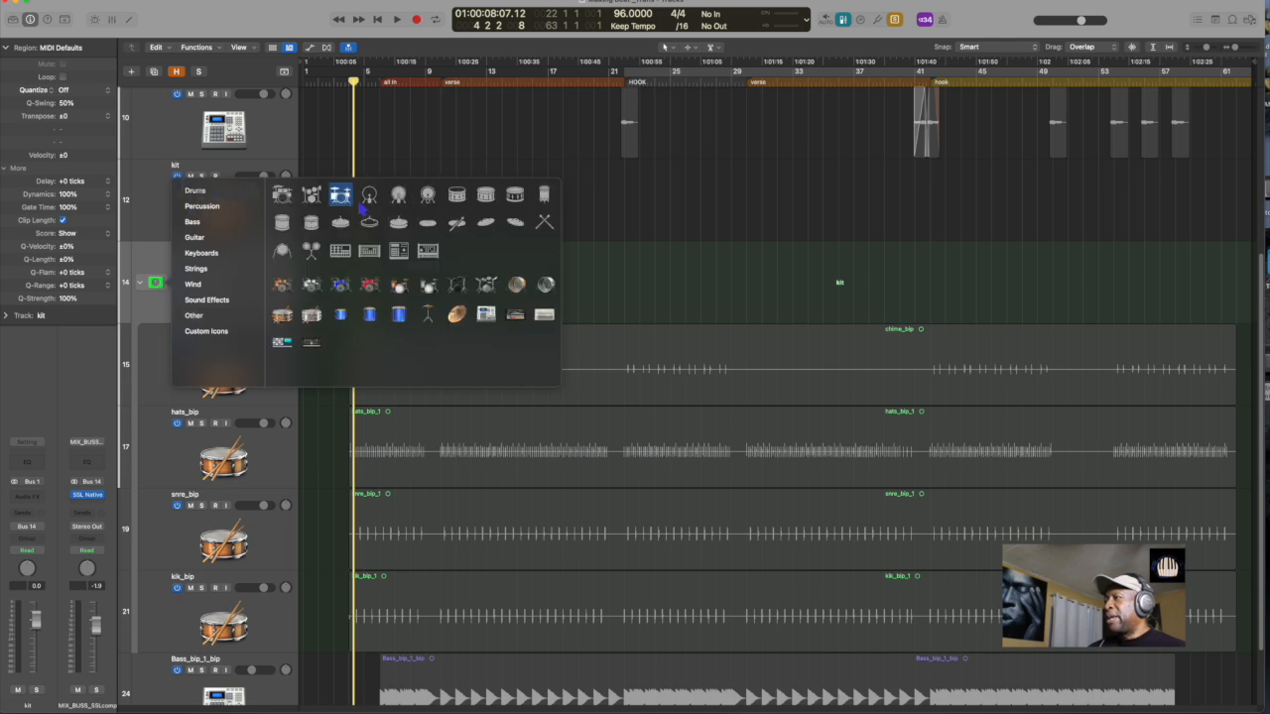
click(486, 316)
scroll(419, 333, down, 3)
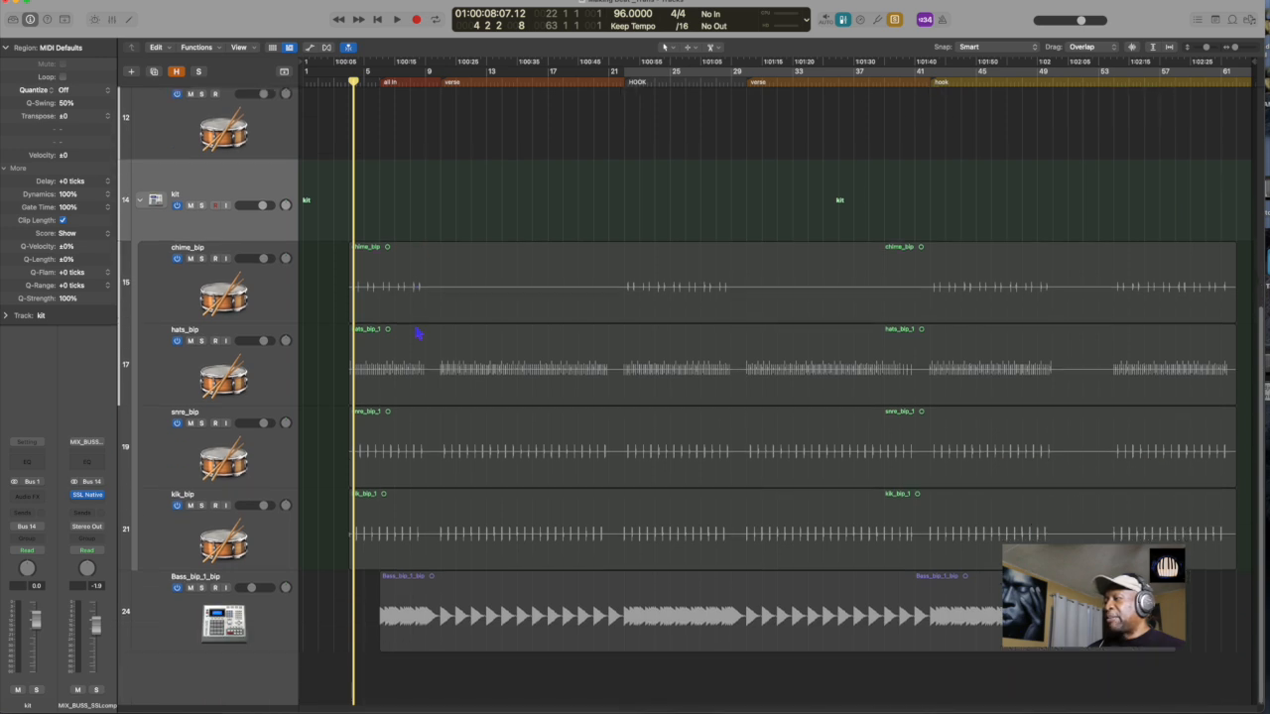
Step: Assign a kick drum icon to kik_bip, a hi-hat icon to hats_bip and an electronic percussion icon to chime_bip
click(226, 542)
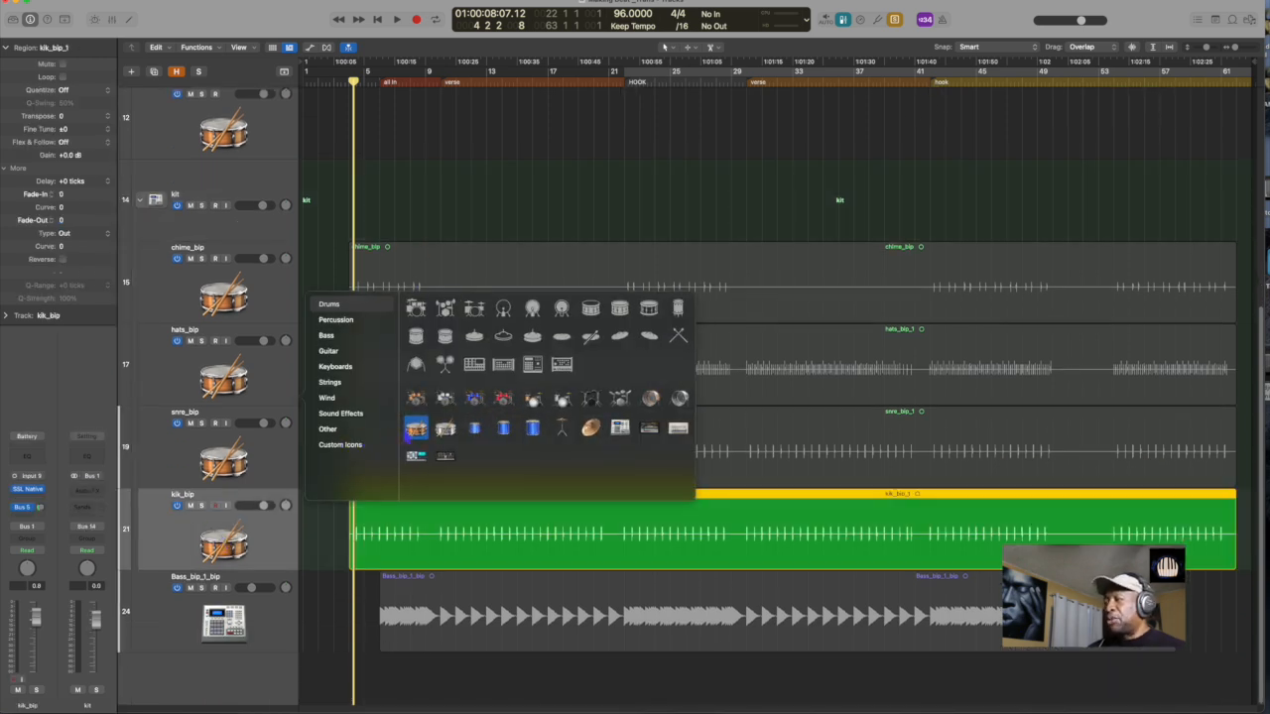
click(647, 400)
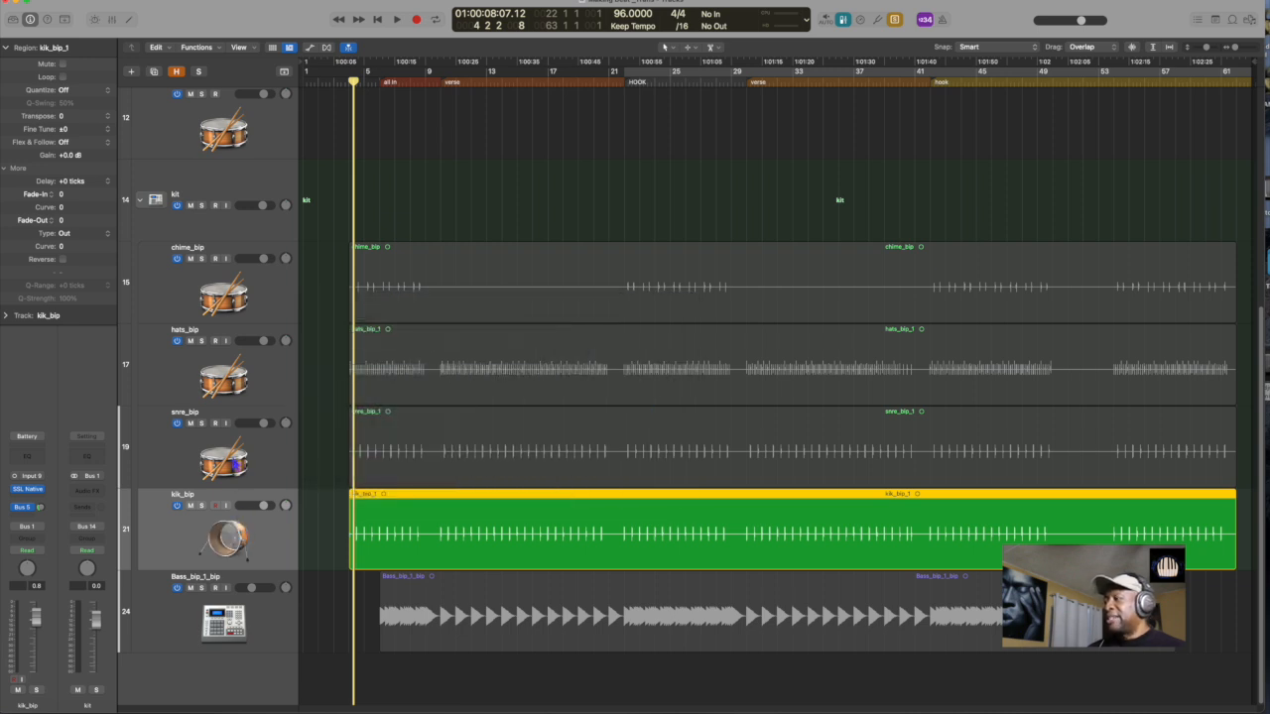
click(223, 377)
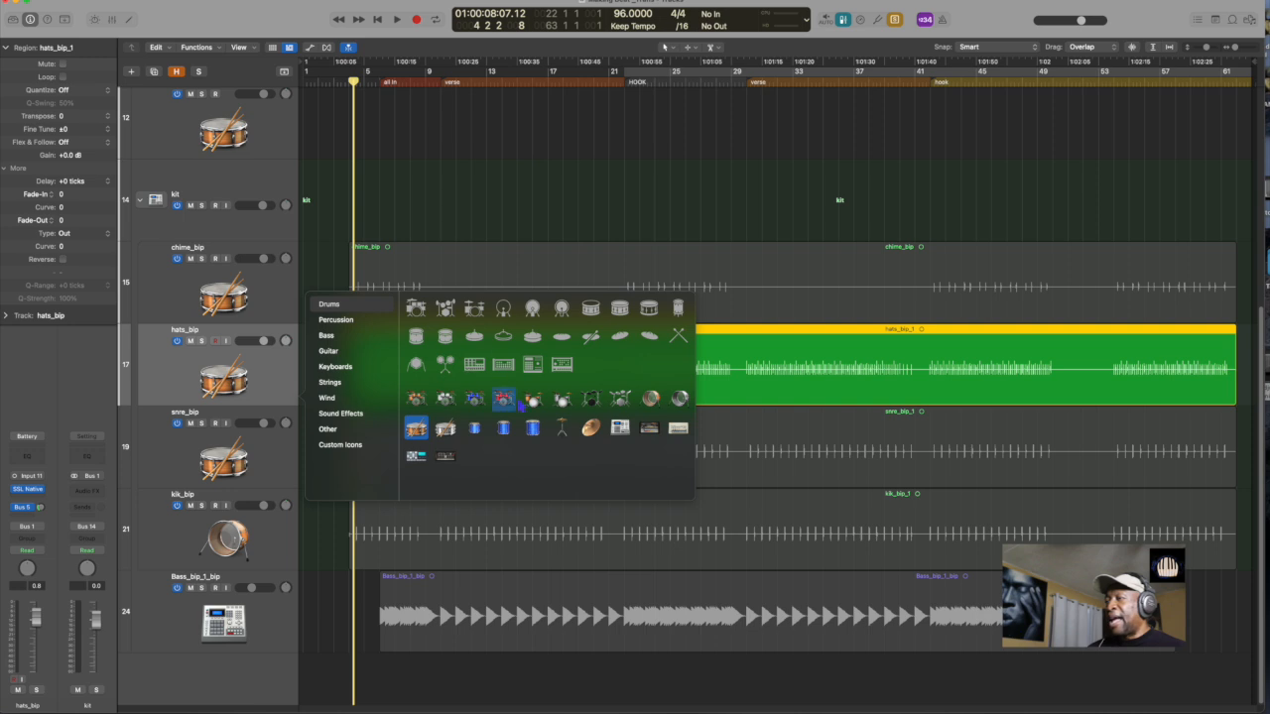
click(561, 428)
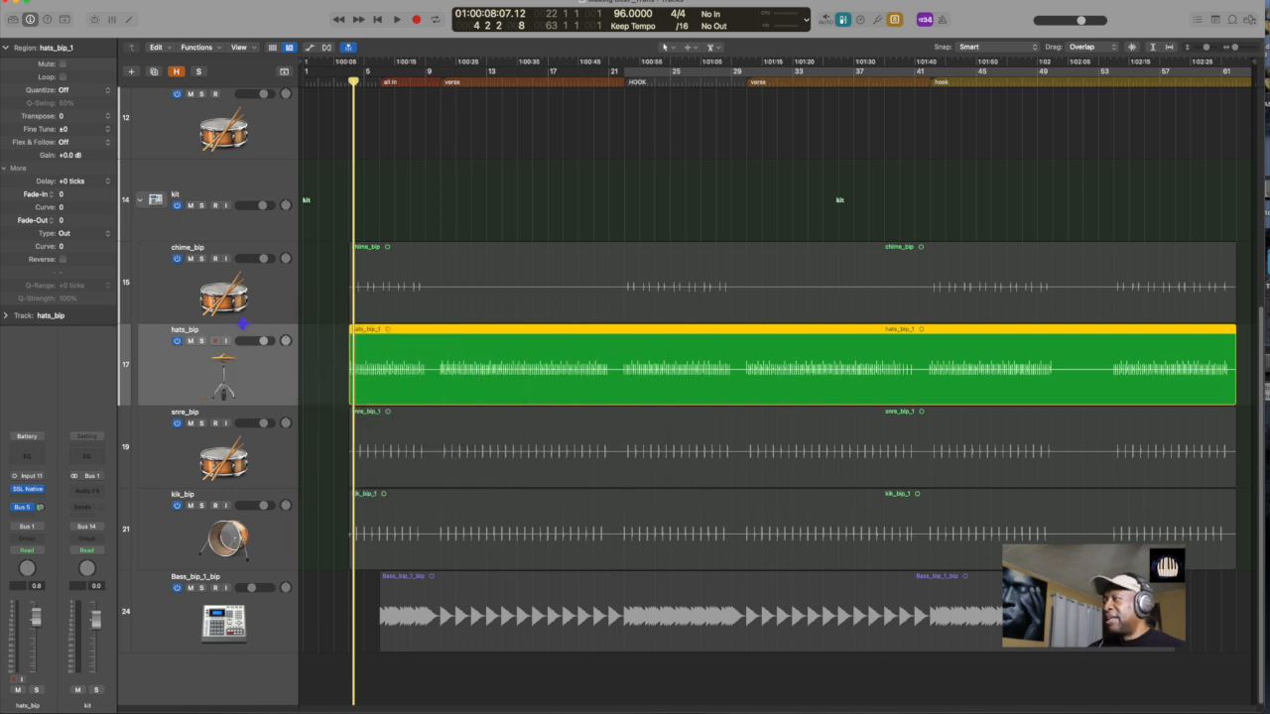
click(224, 296)
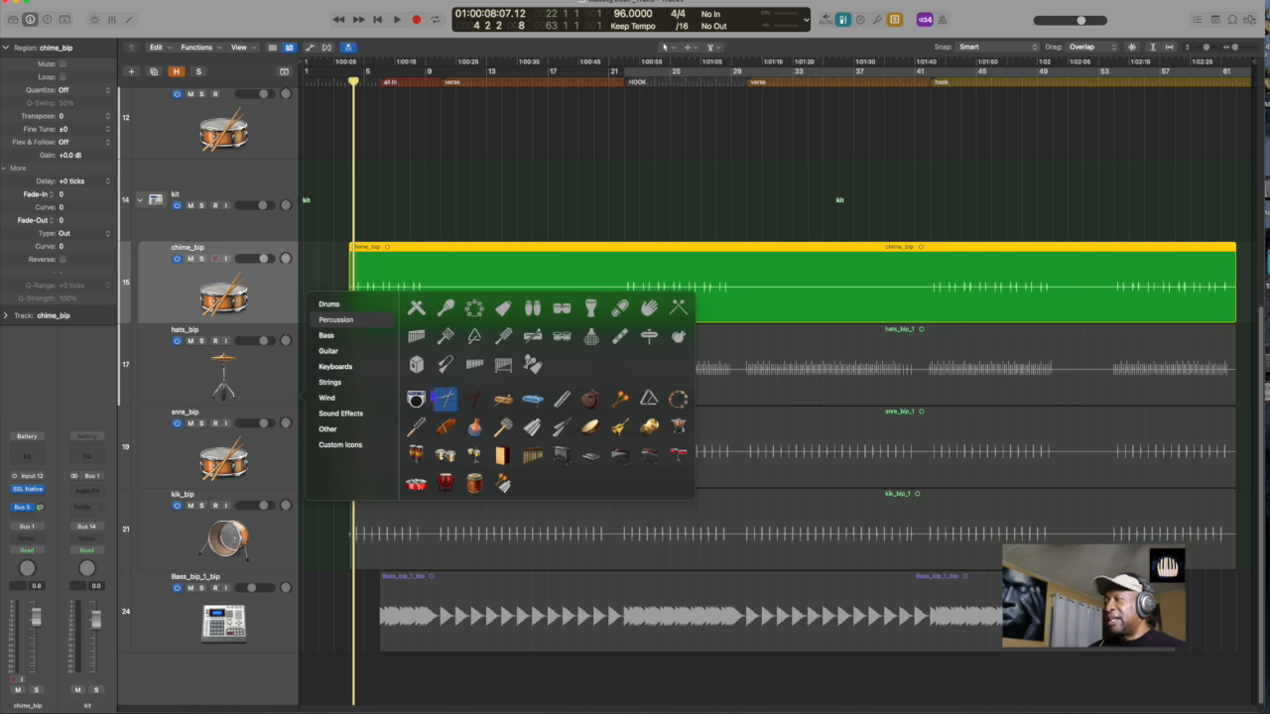
click(416, 399)
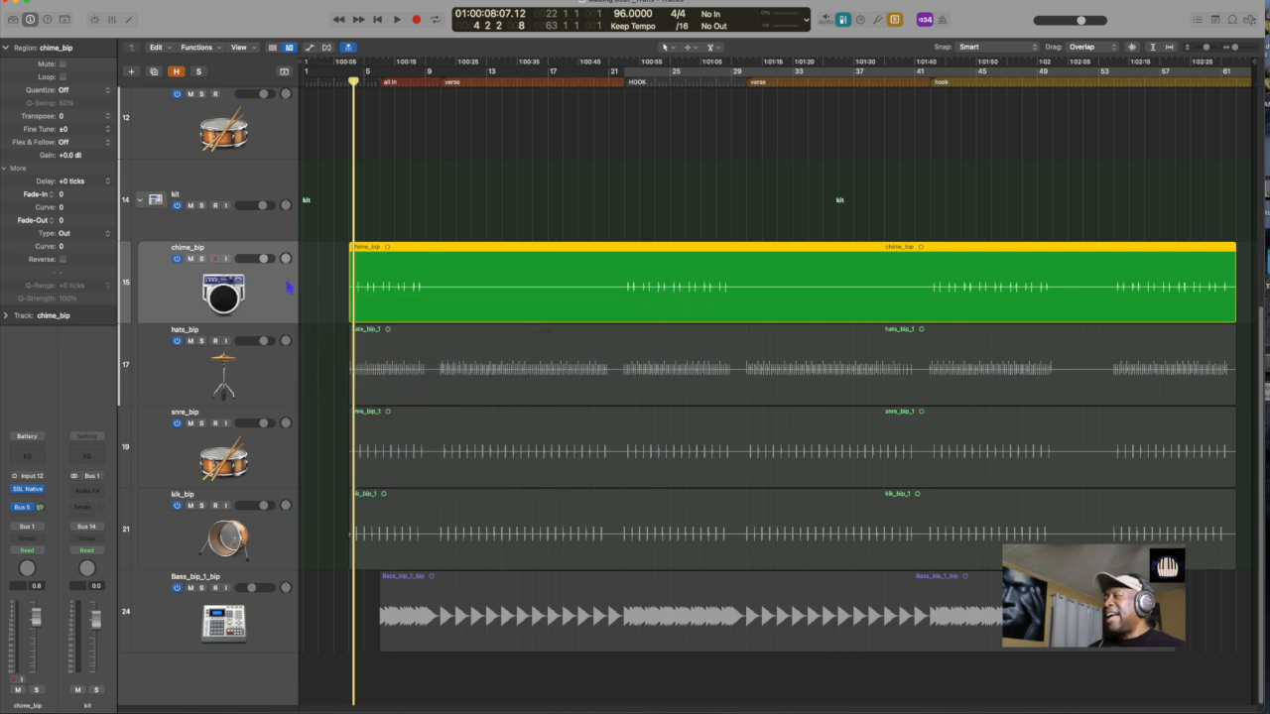
Step: Turn off solo mode and recolour the four bounced drum regions, chime_bip through kik_bip, bright red
click(253, 179)
key(ctrl+s)
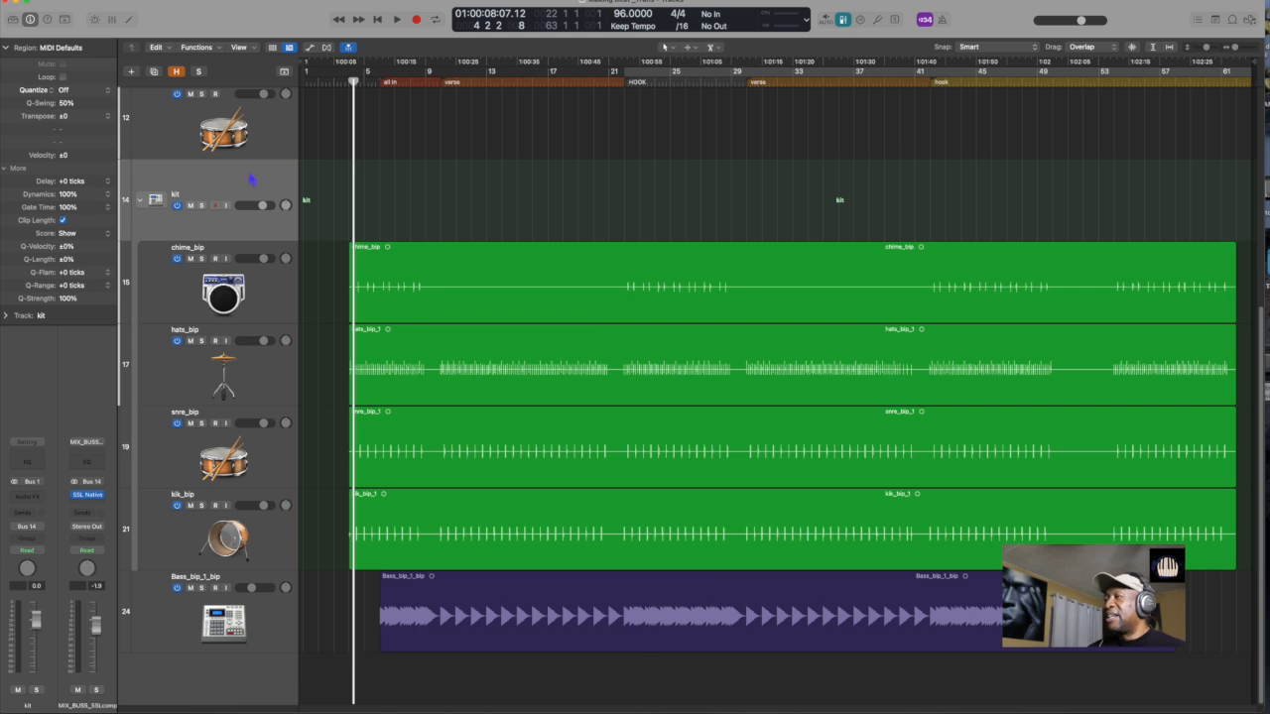
drag(326, 288, 492, 528)
key(alt+c)
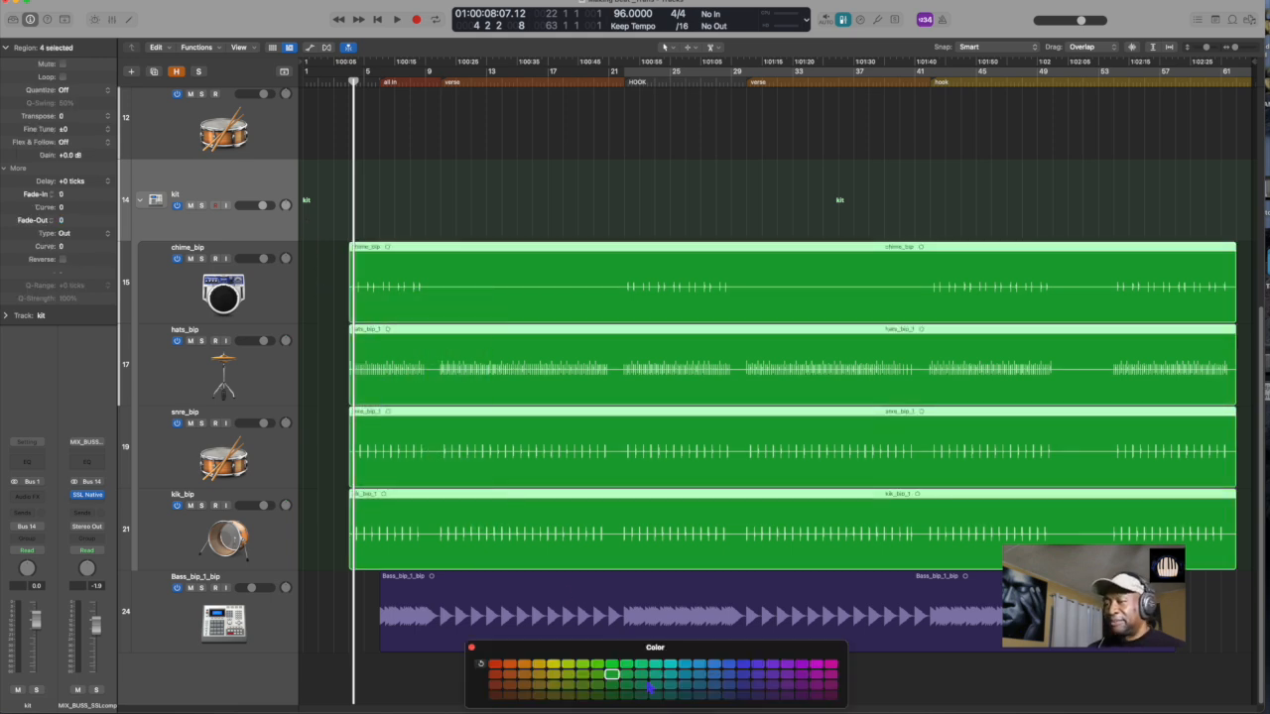
click(508, 664)
click(495, 665)
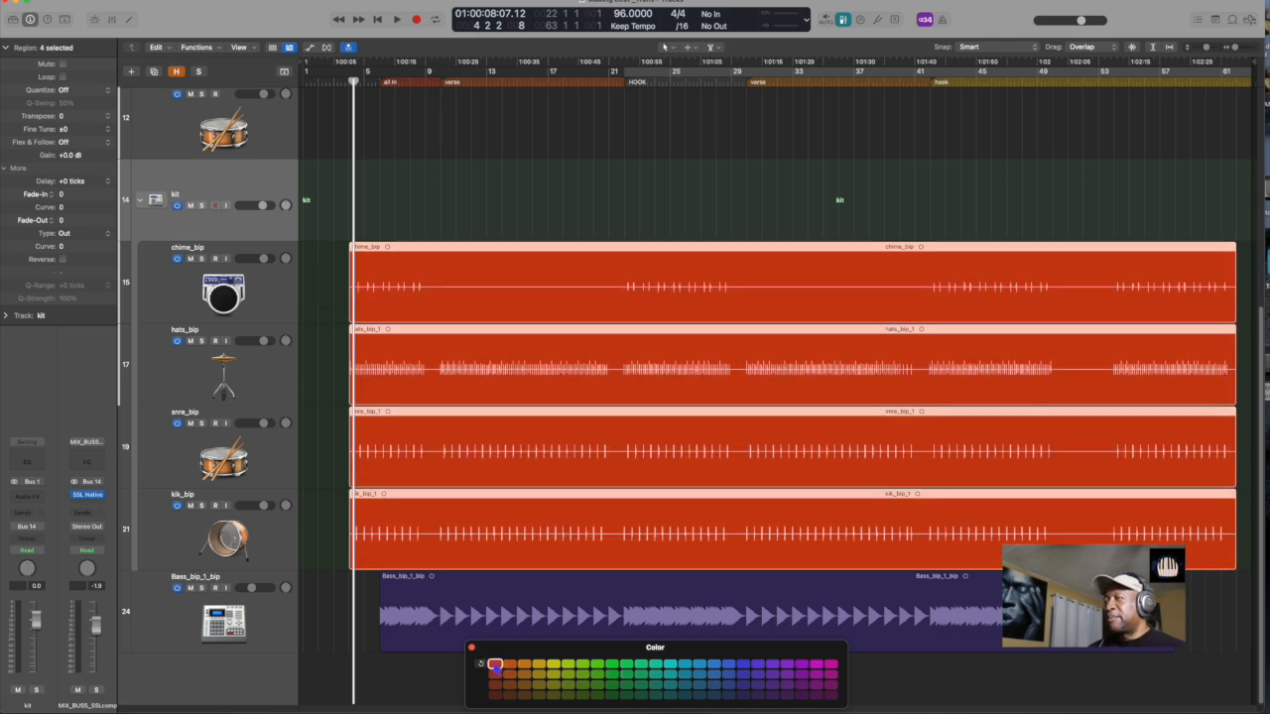
click(327, 331)
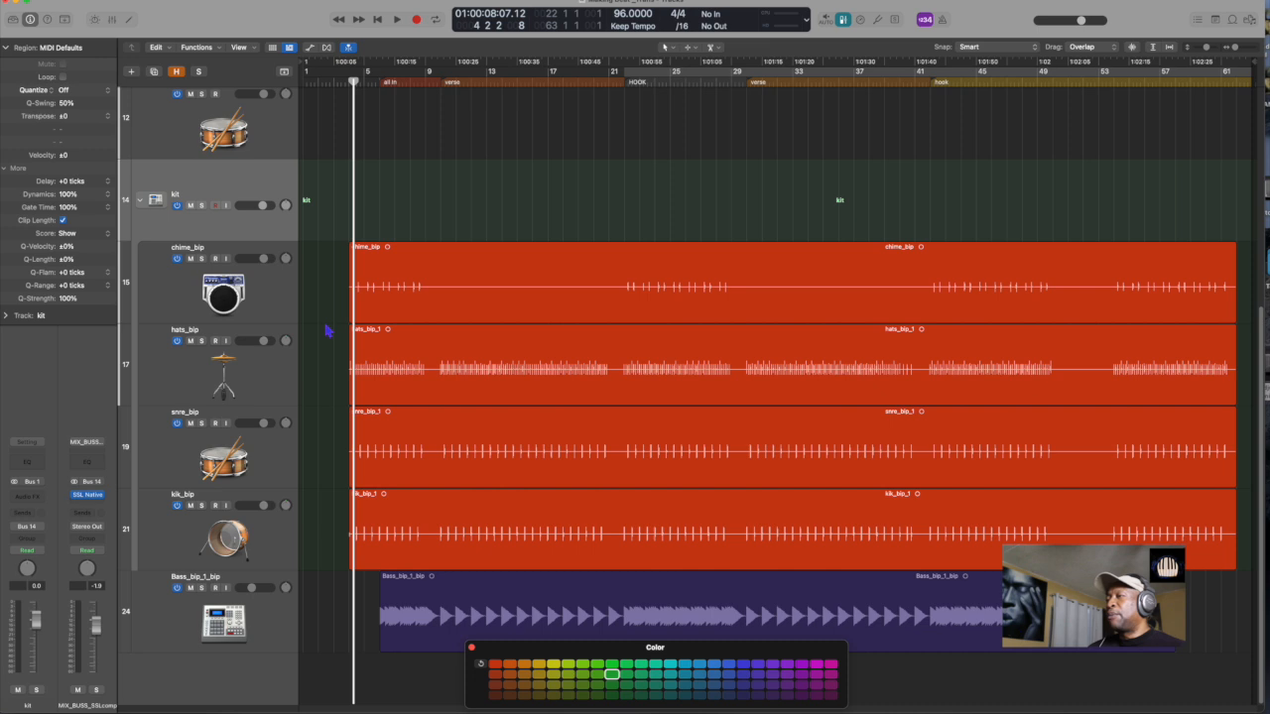
Step: Play the arrangement and solo the kit stack to hear only the drums, and stop at about bar 6
key(super+Up)
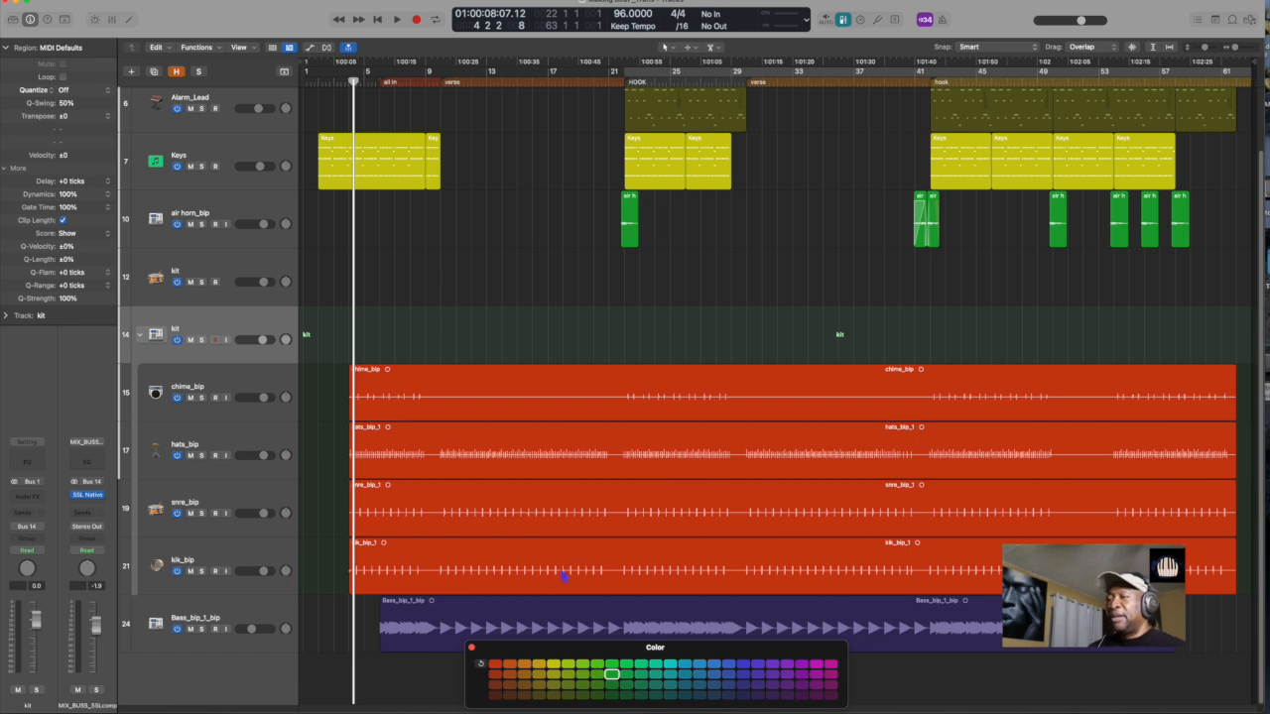
click(560, 571)
key(space)
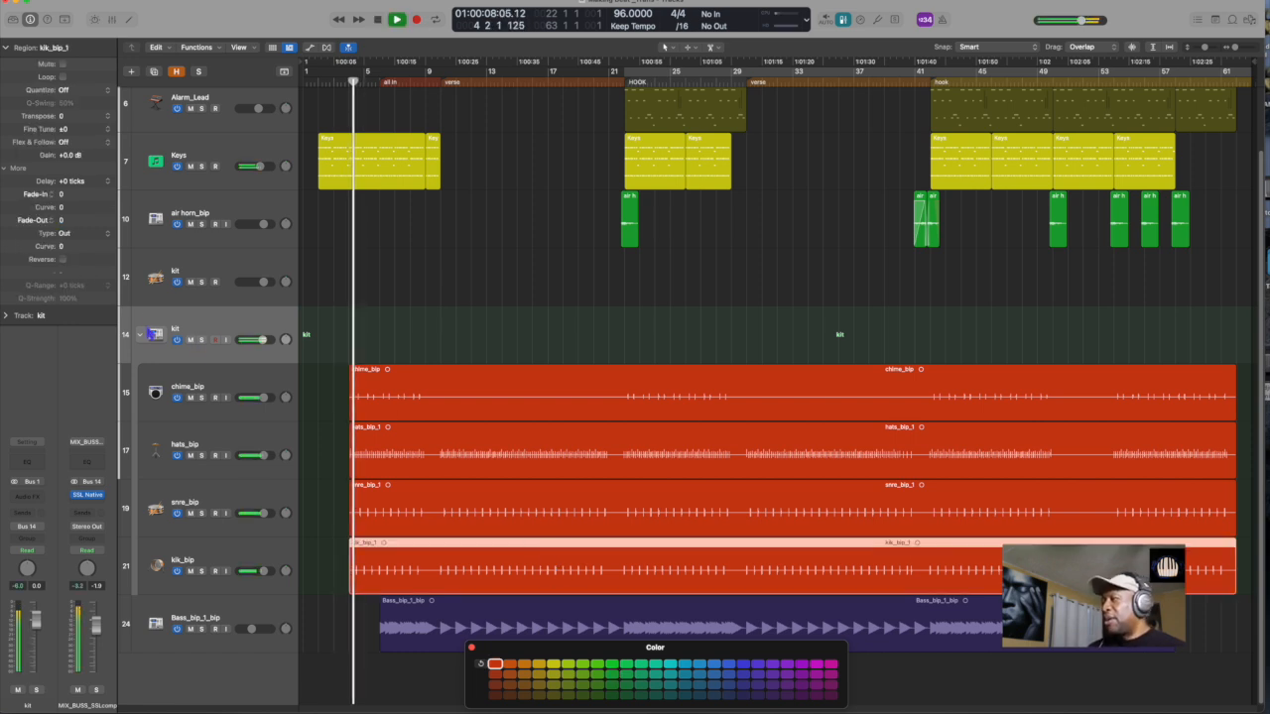
click(202, 339)
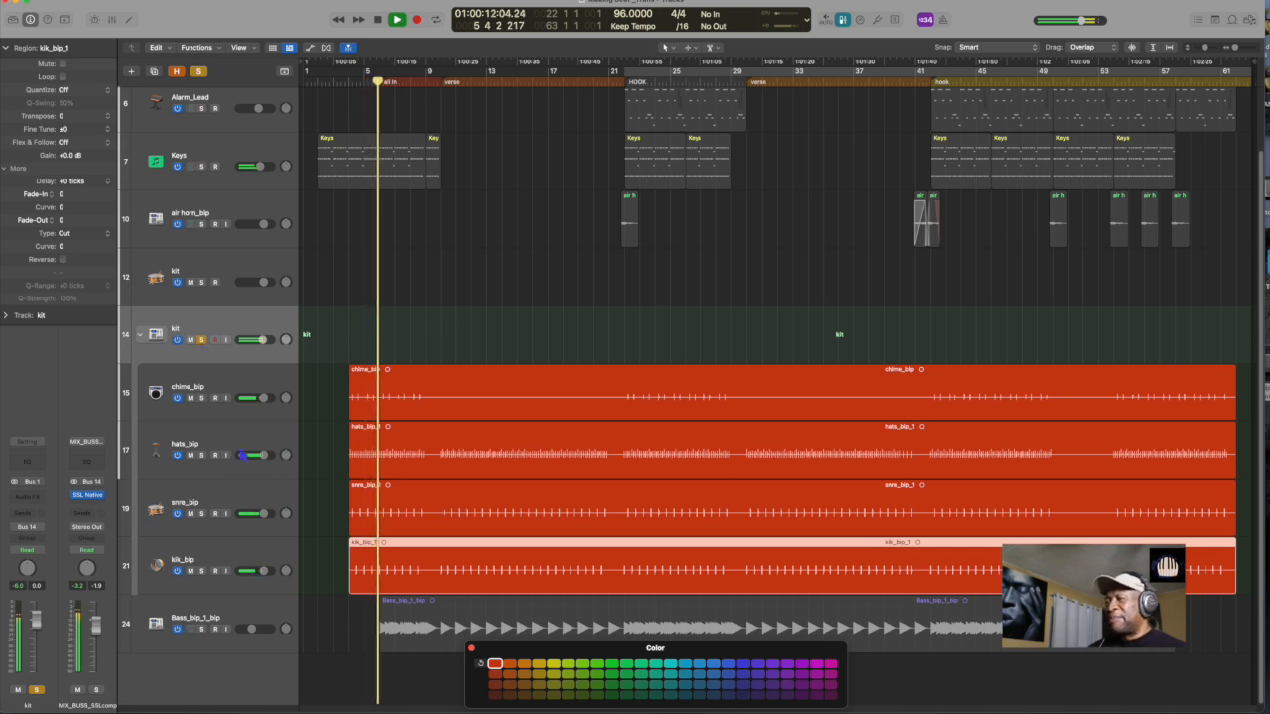
key(space)
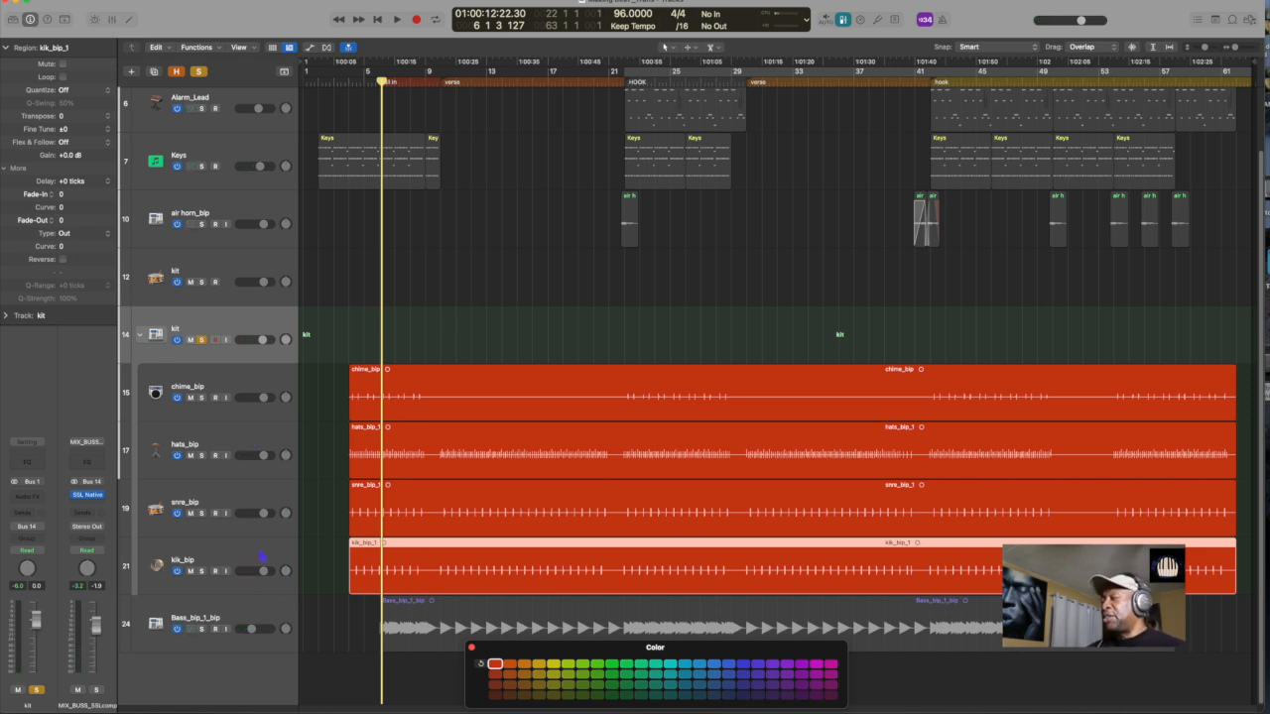
Step: Look through the editing commands for silence removal and preview Remove Silence on the kik_bip region without applying it
click(261, 558)
click(327, 587)
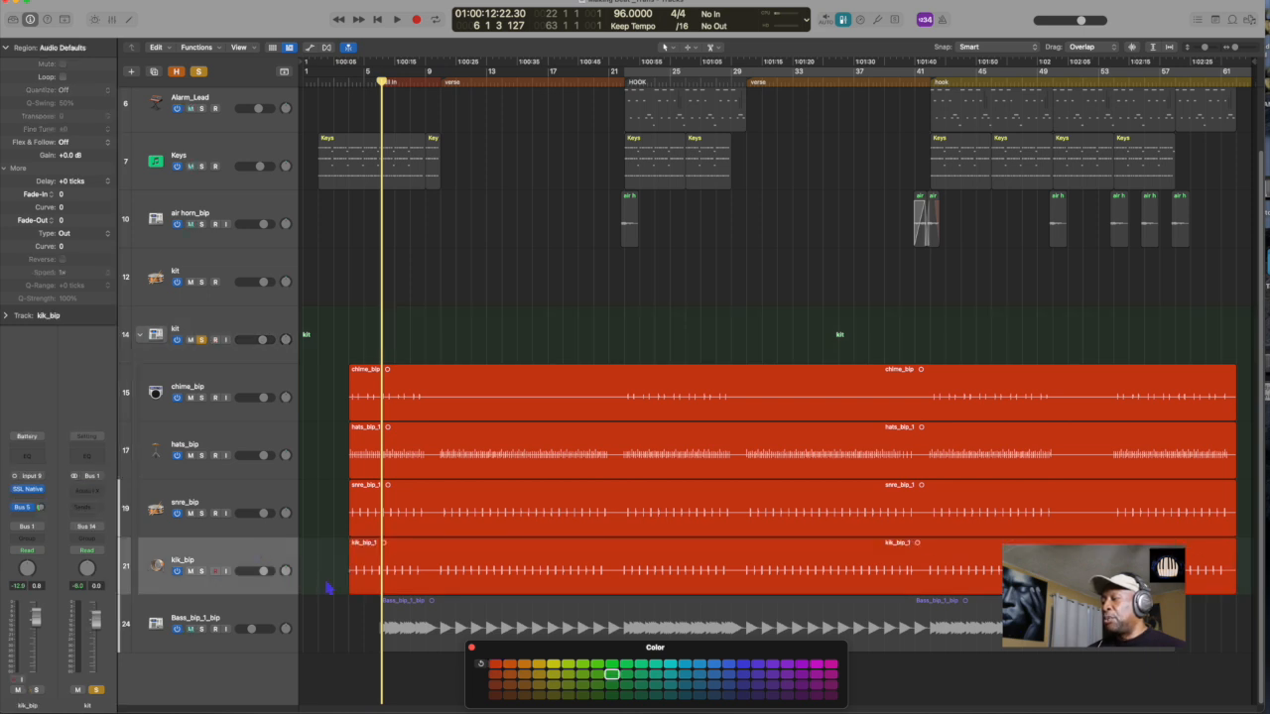
click(478, 575)
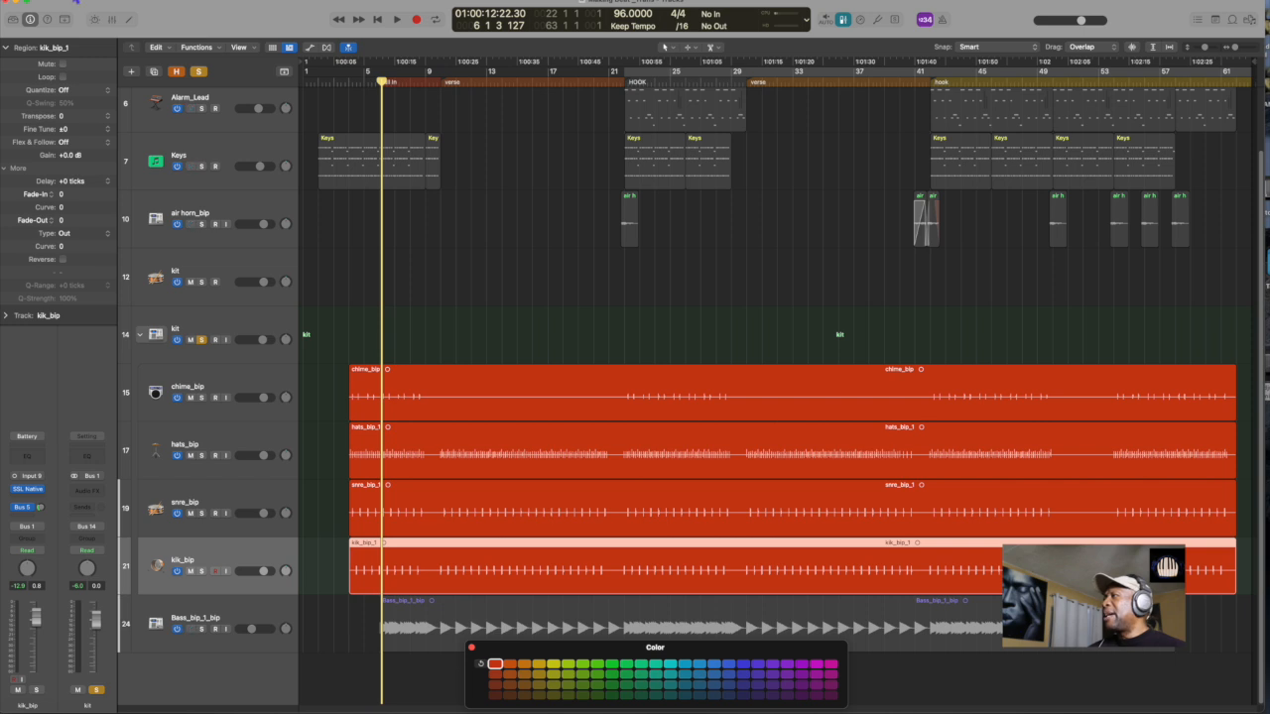
click(79, 1)
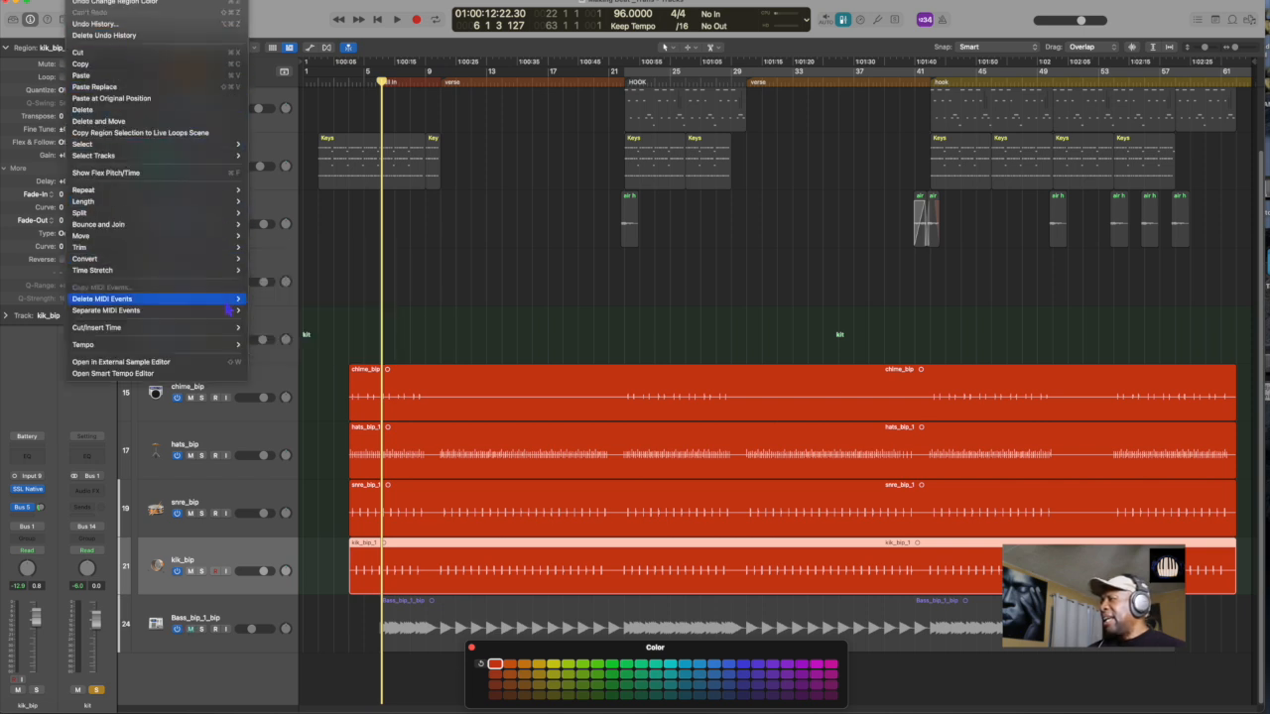
mouse_move(242, 249)
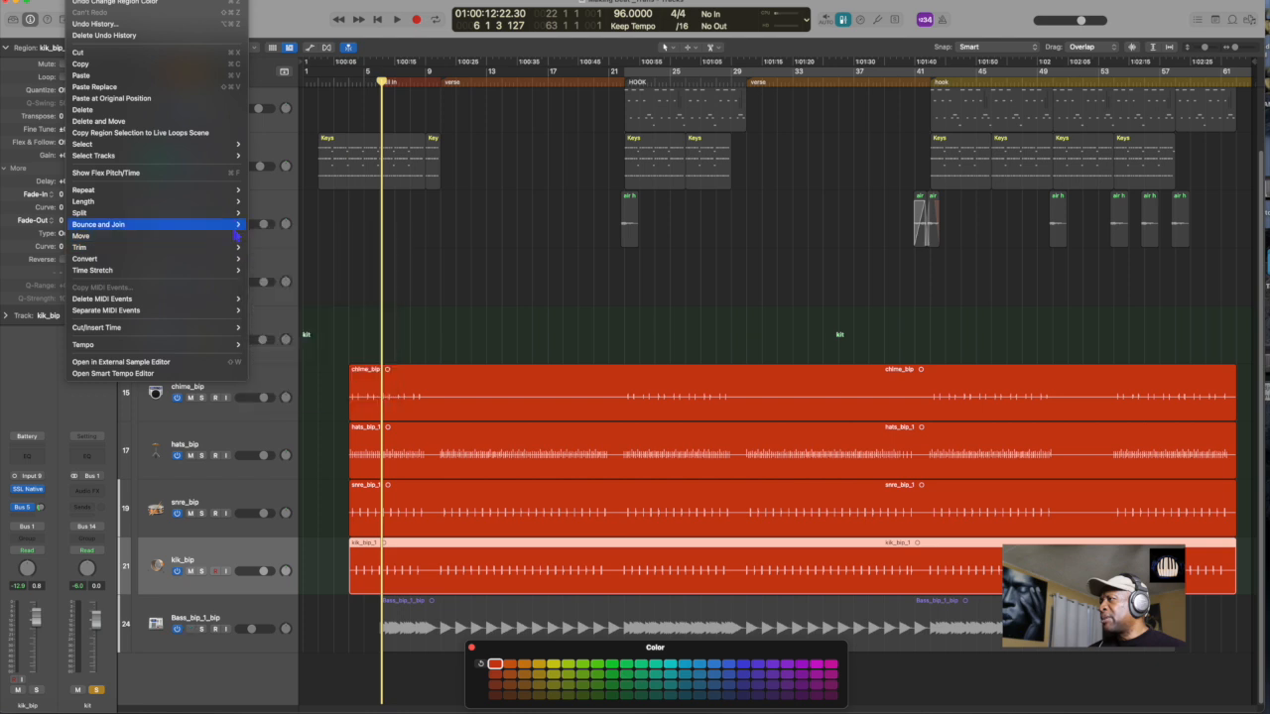
mouse_move(233, 203)
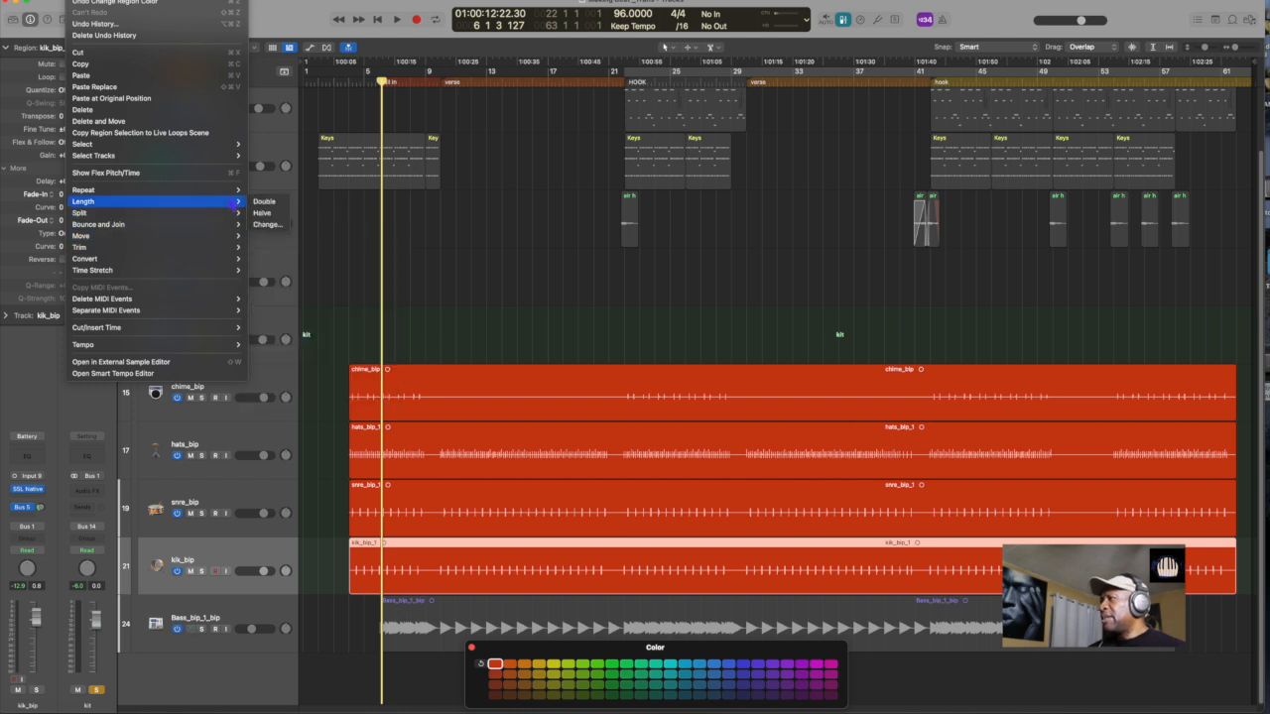
mouse_move(214, 164)
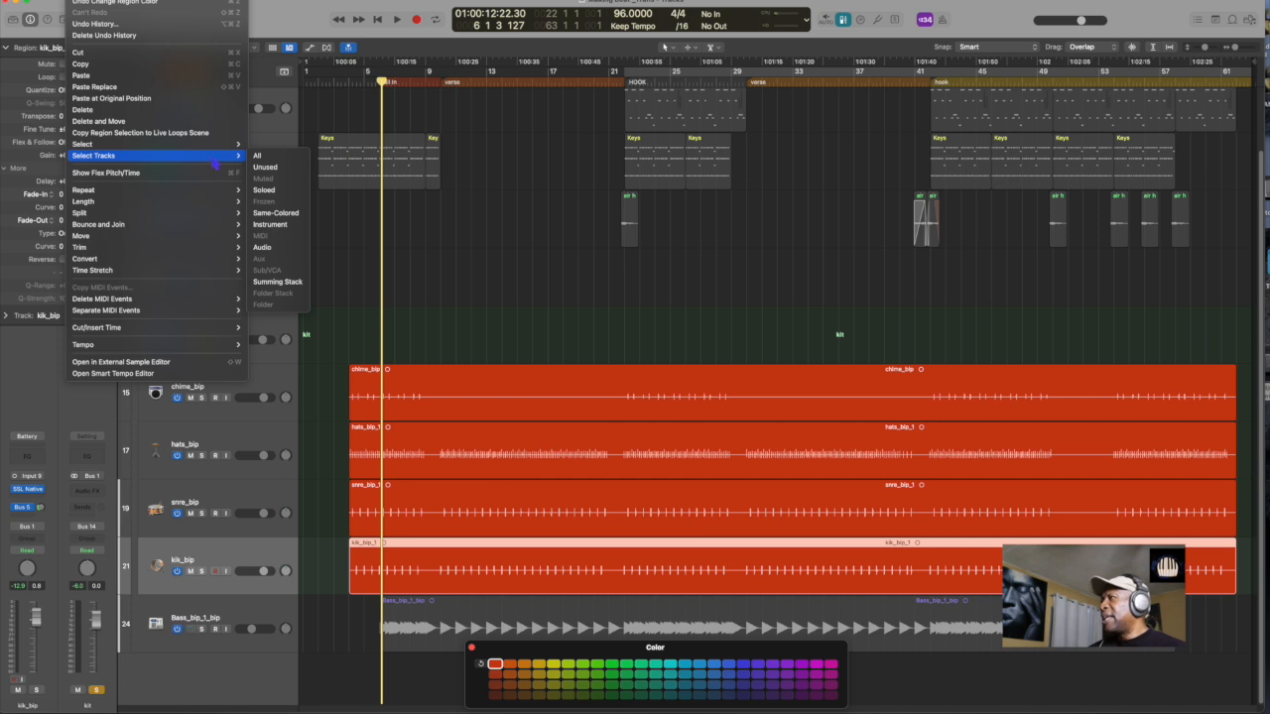
click(454, 236)
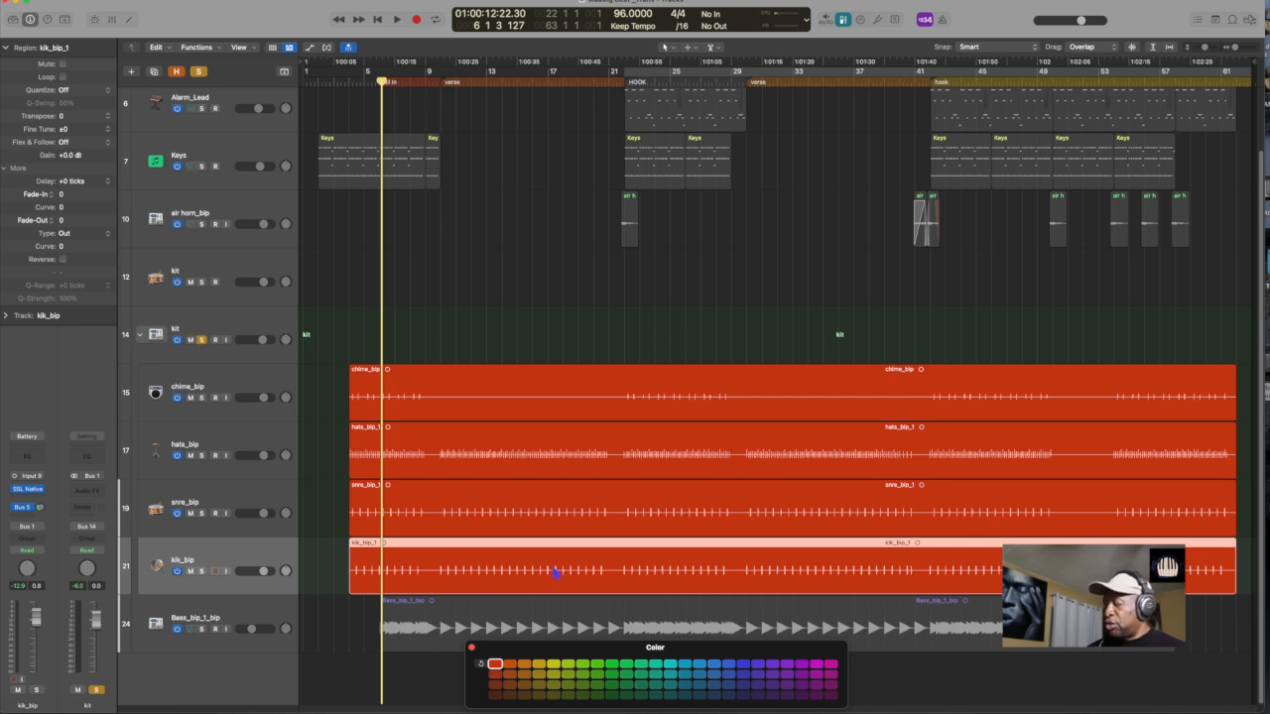
key(ctrl+x)
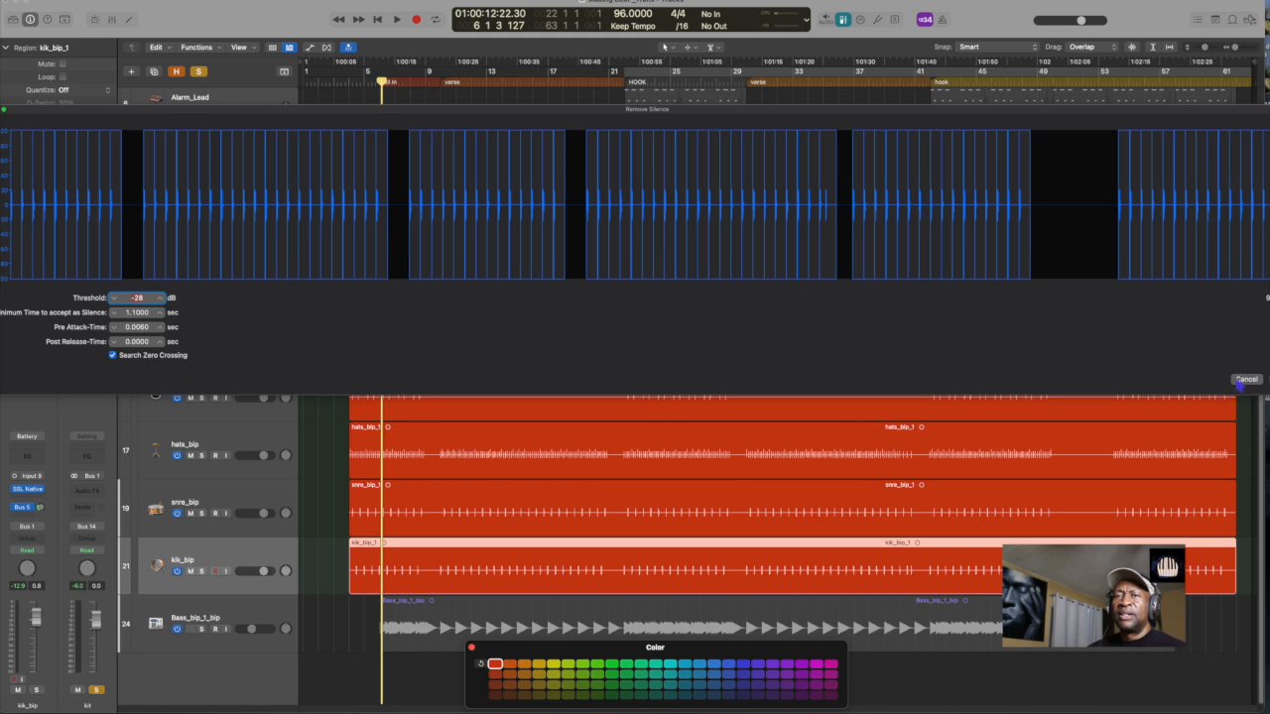
click(1244, 380)
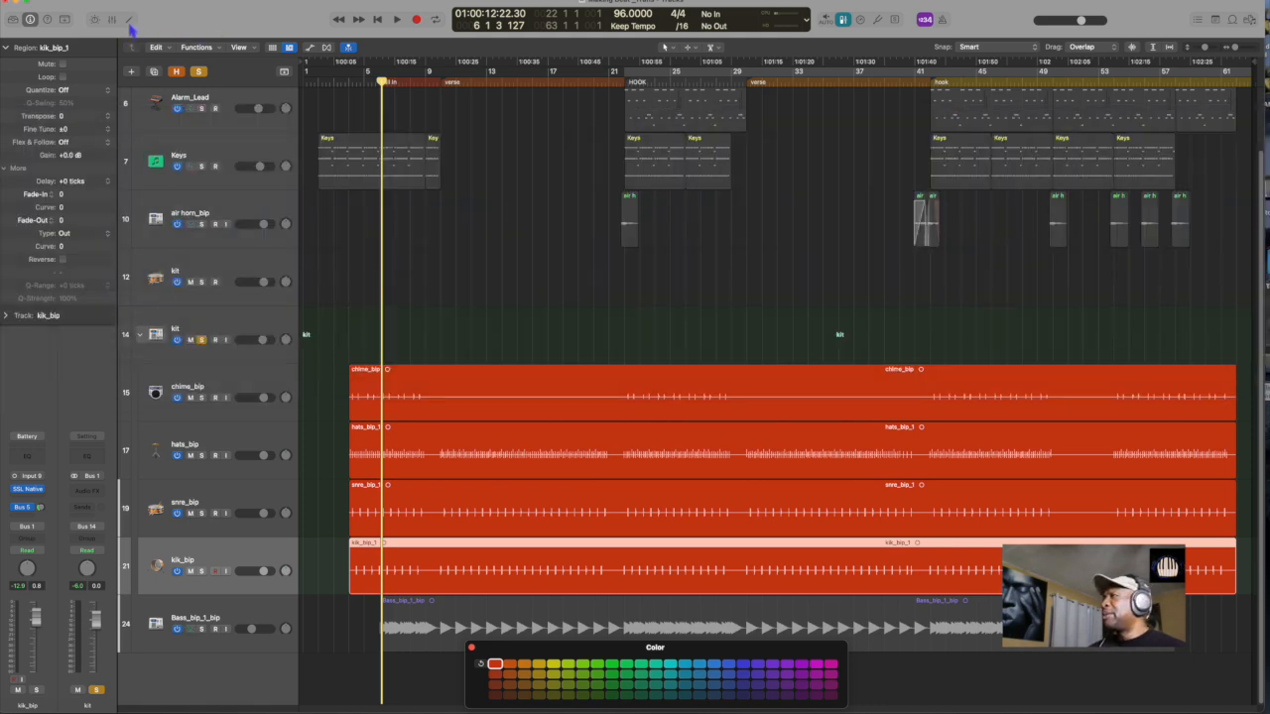
Step: Try Insert Silence on the arrangement, undo it, and clear the region selection
click(129, 20)
click(129, 21)
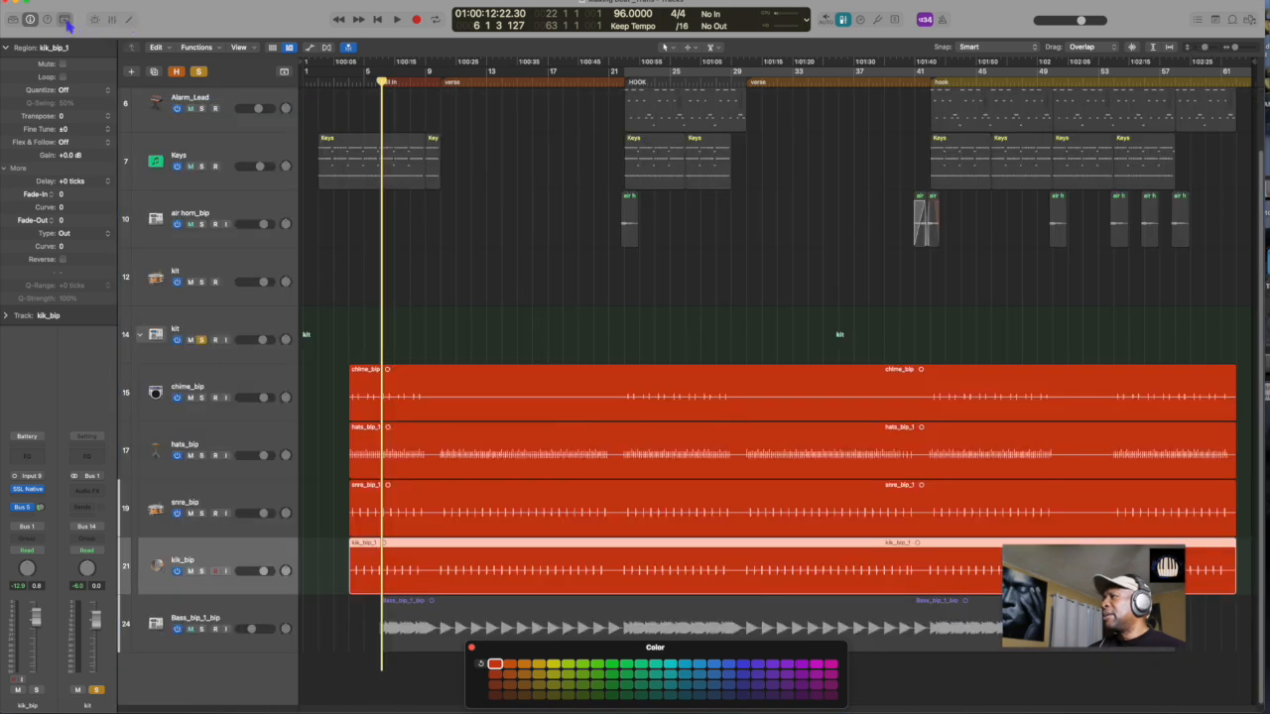
click(65, 20)
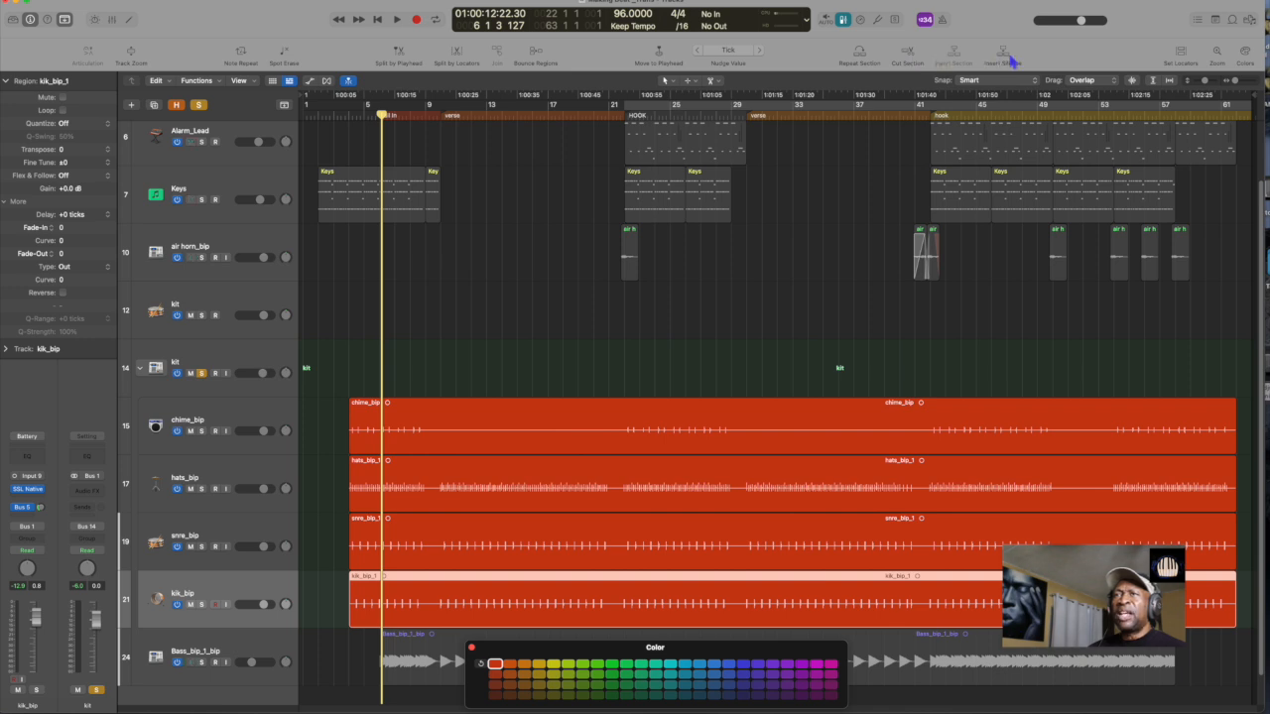
click(1004, 54)
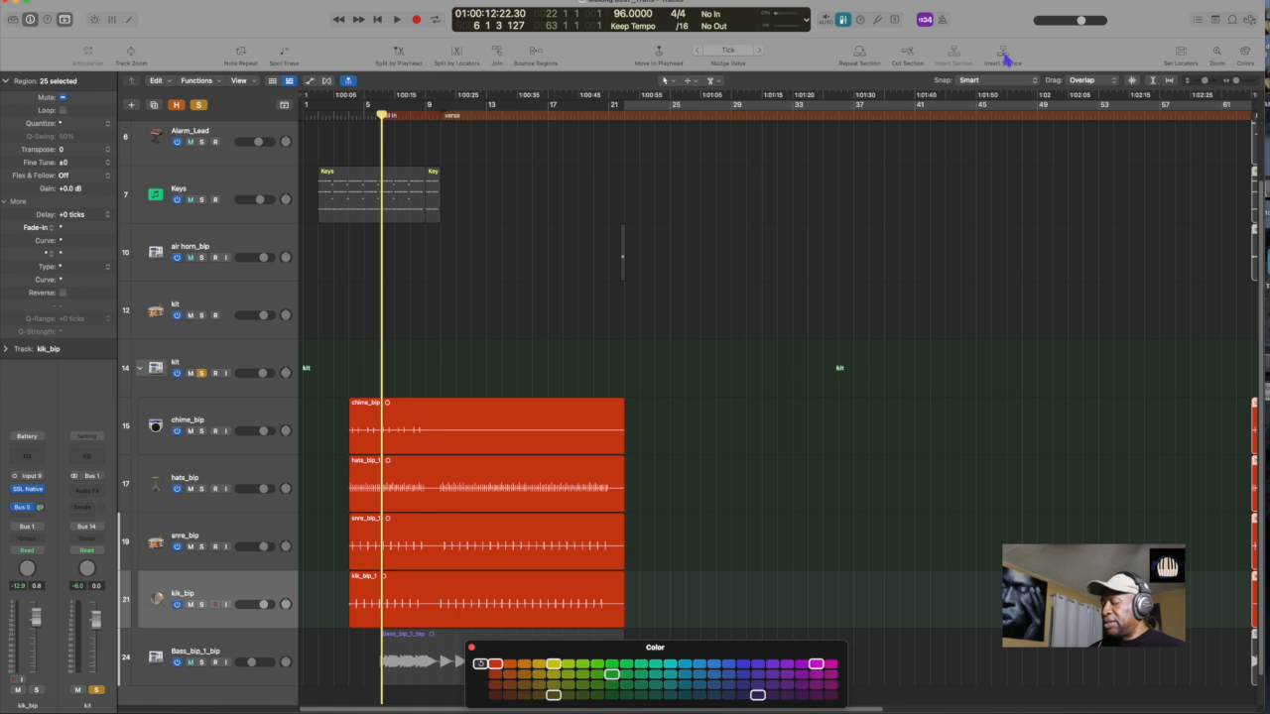
key(super+z)
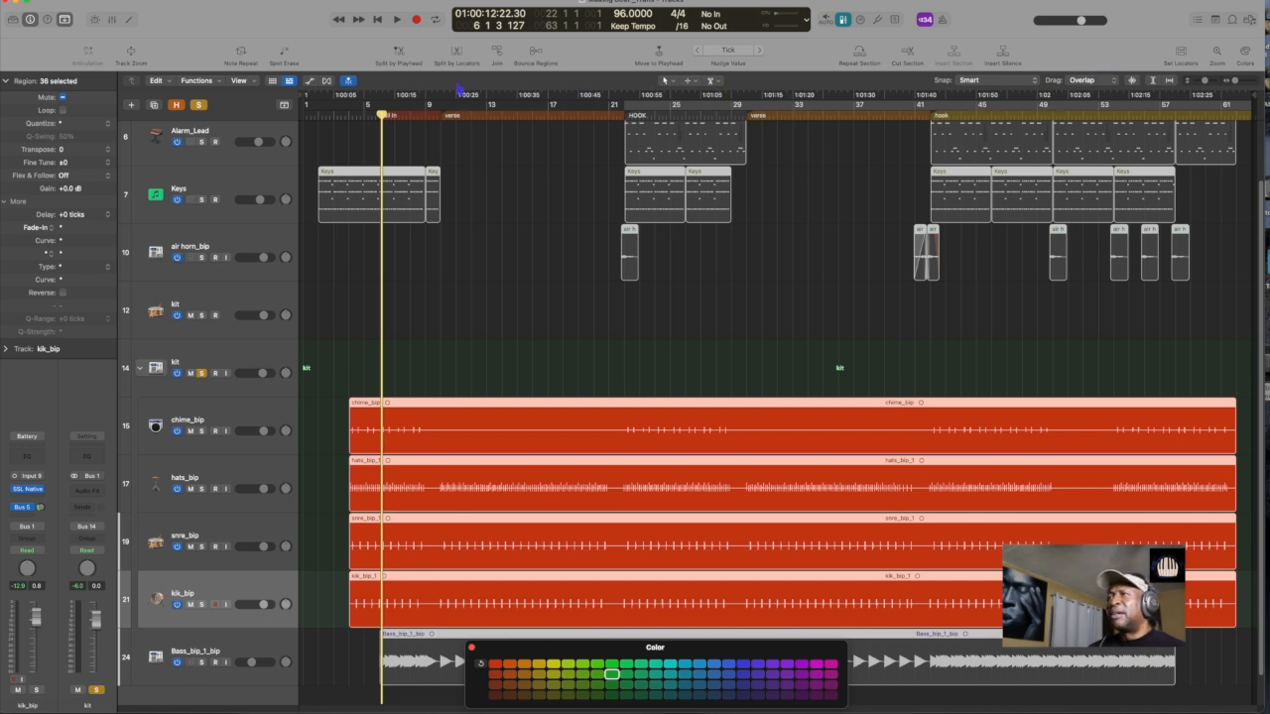
key(super+Up)
key(super+Down)
key(super+Down)
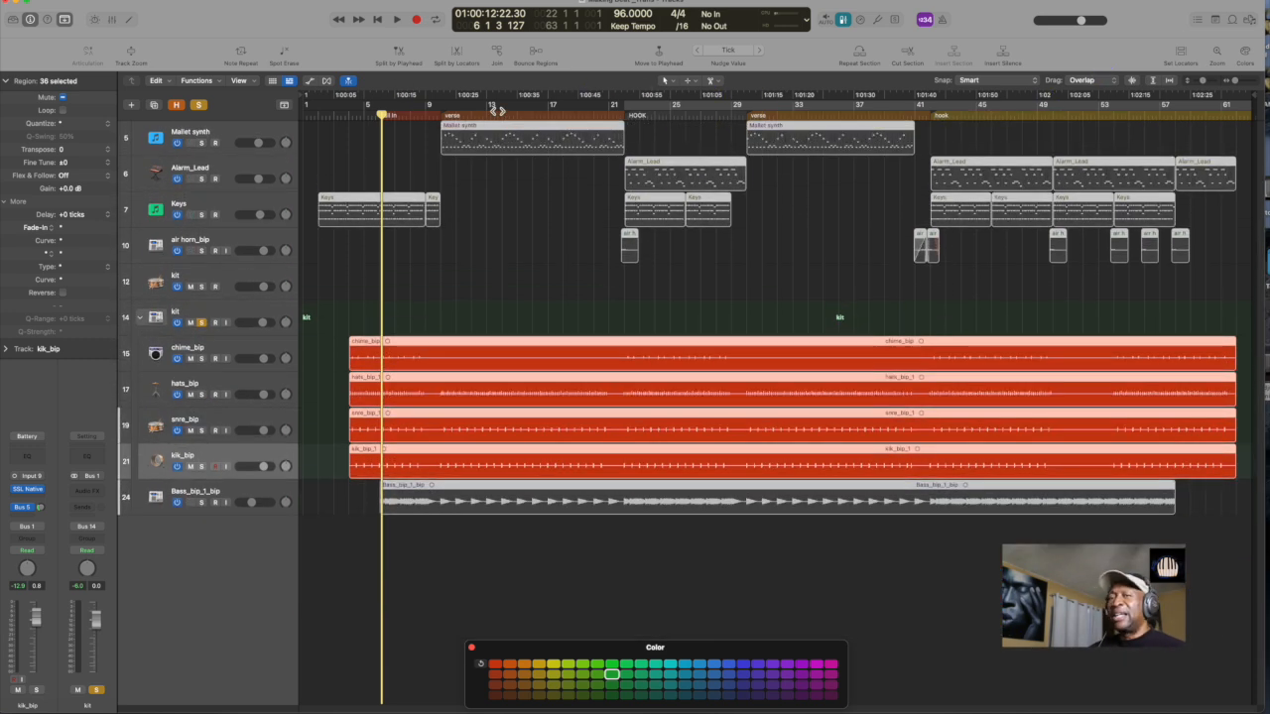
click(64, 18)
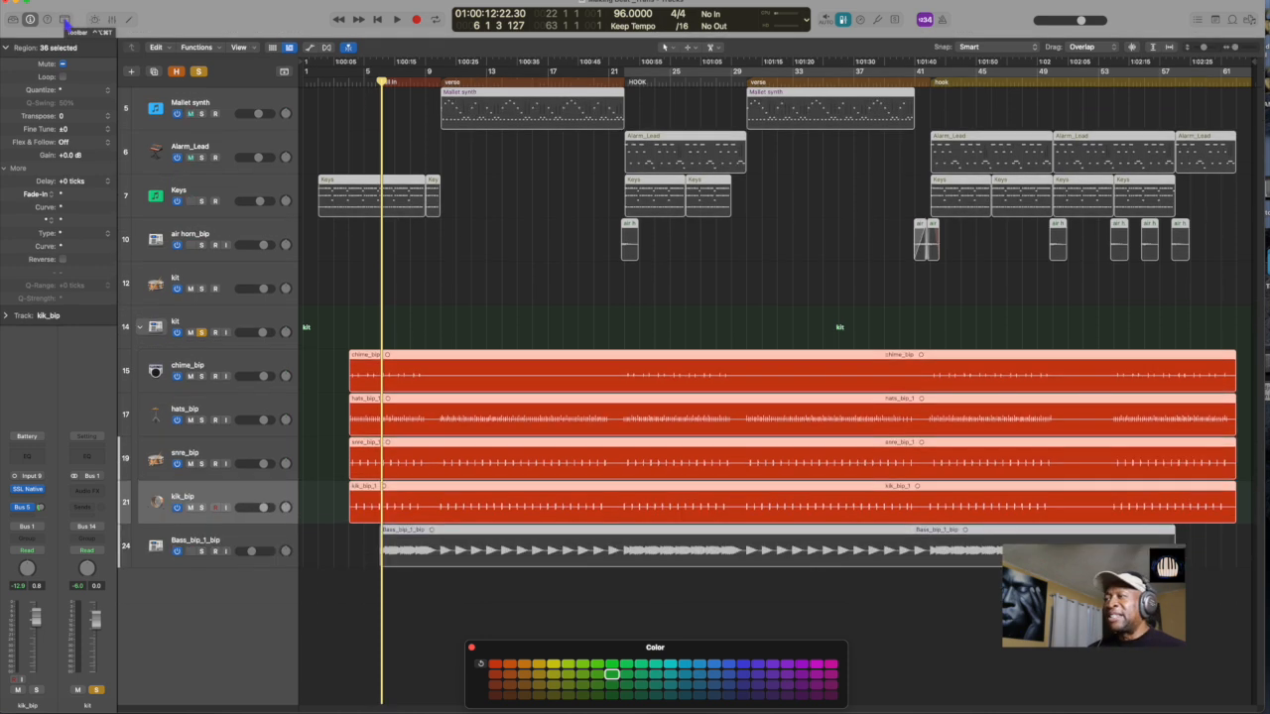
click(554, 599)
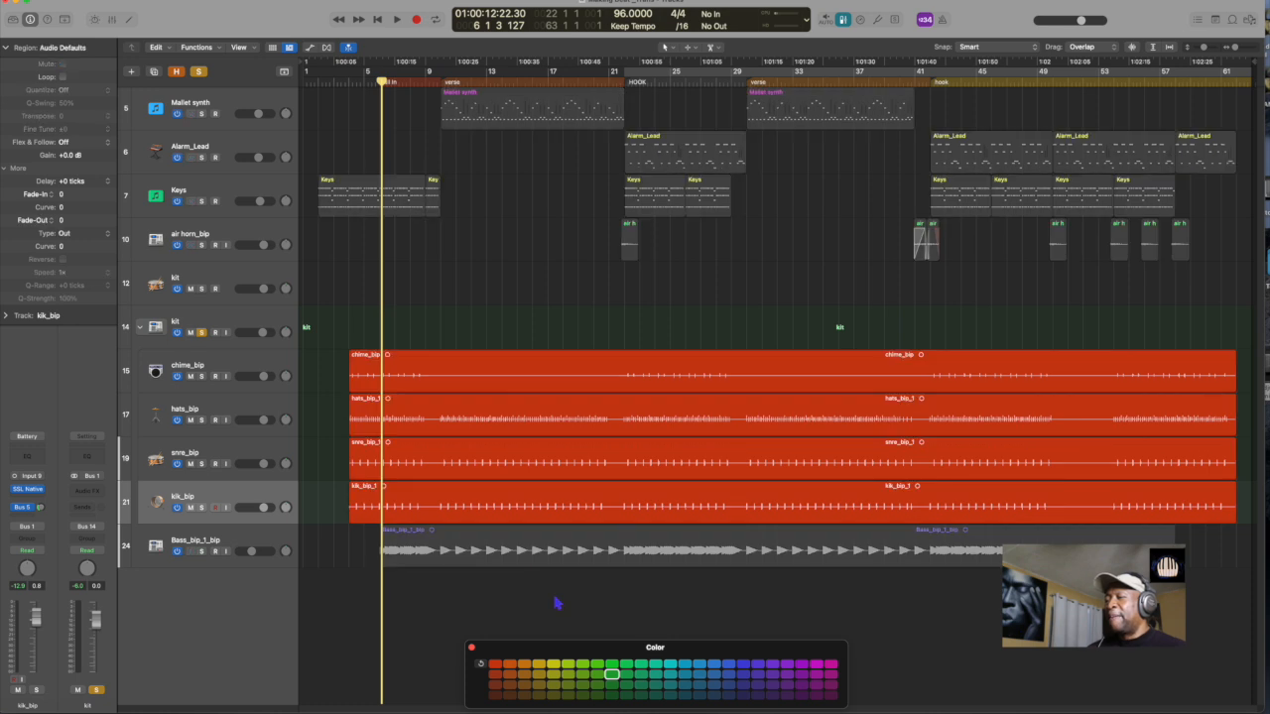
Step: Look up the Remove Silence from Audio Region key command by filtering the key command assignments for silence
click(554, 503)
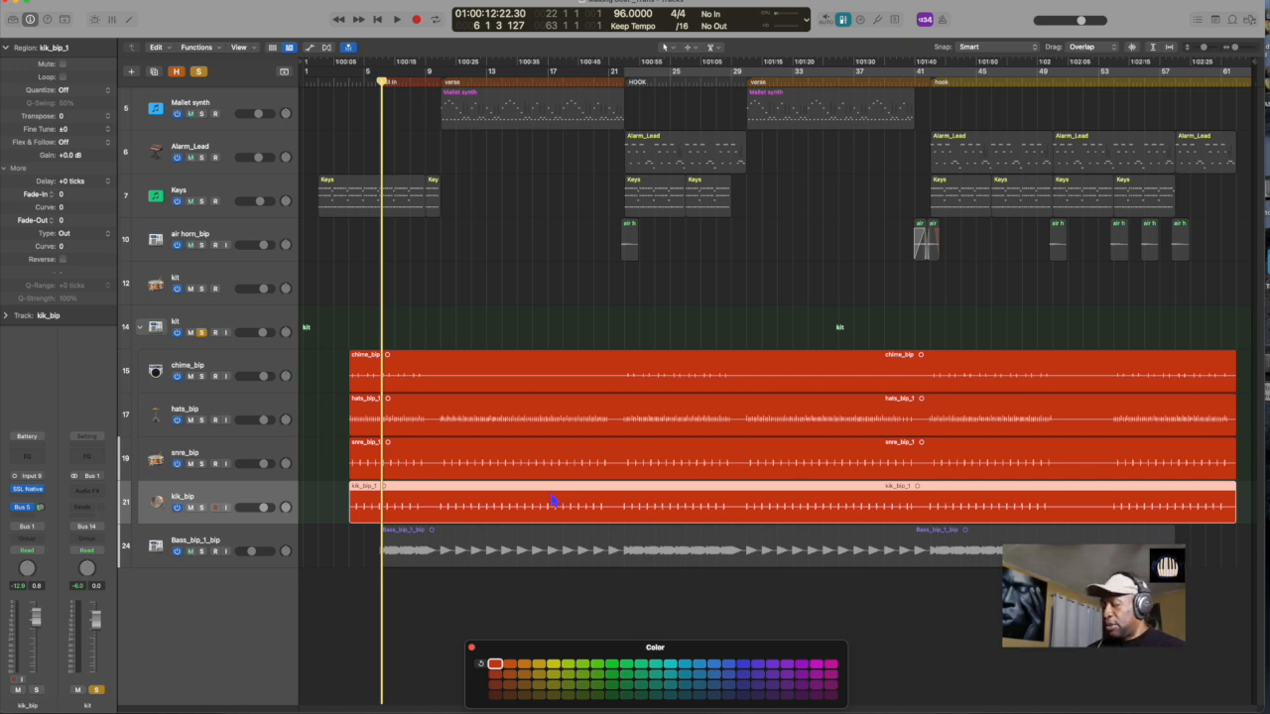
key(alt+k)
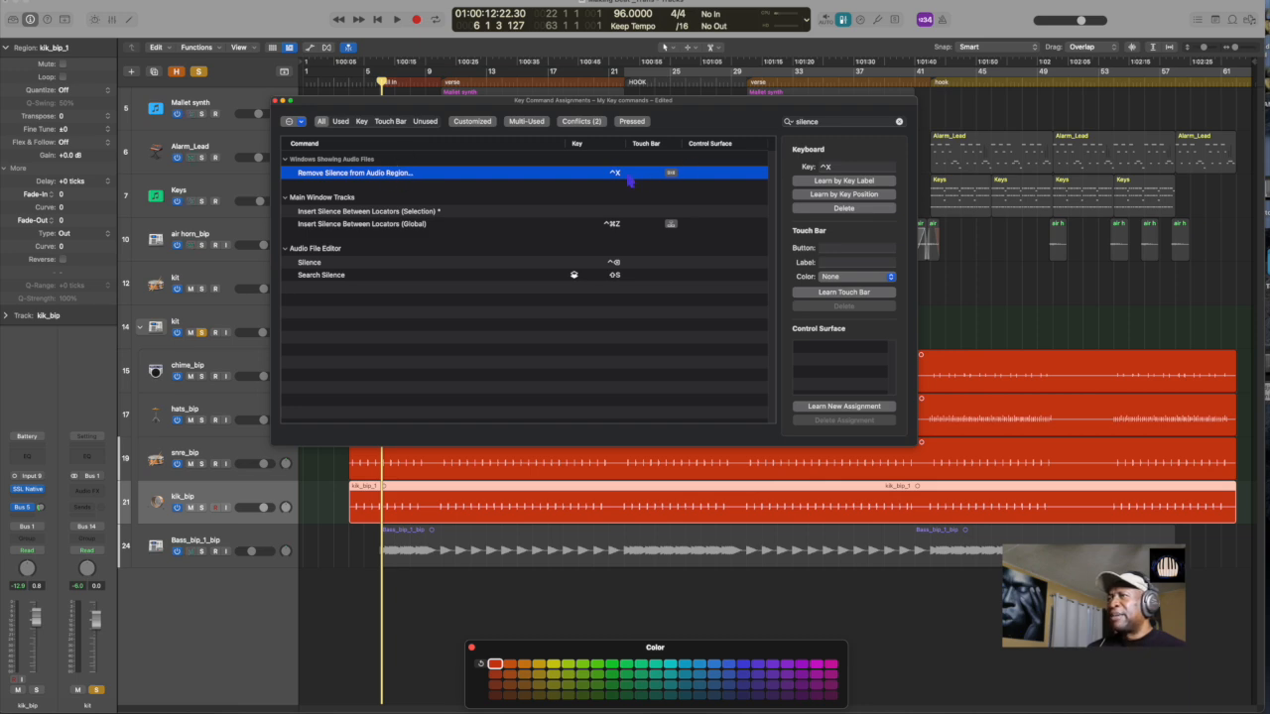
click(857, 123)
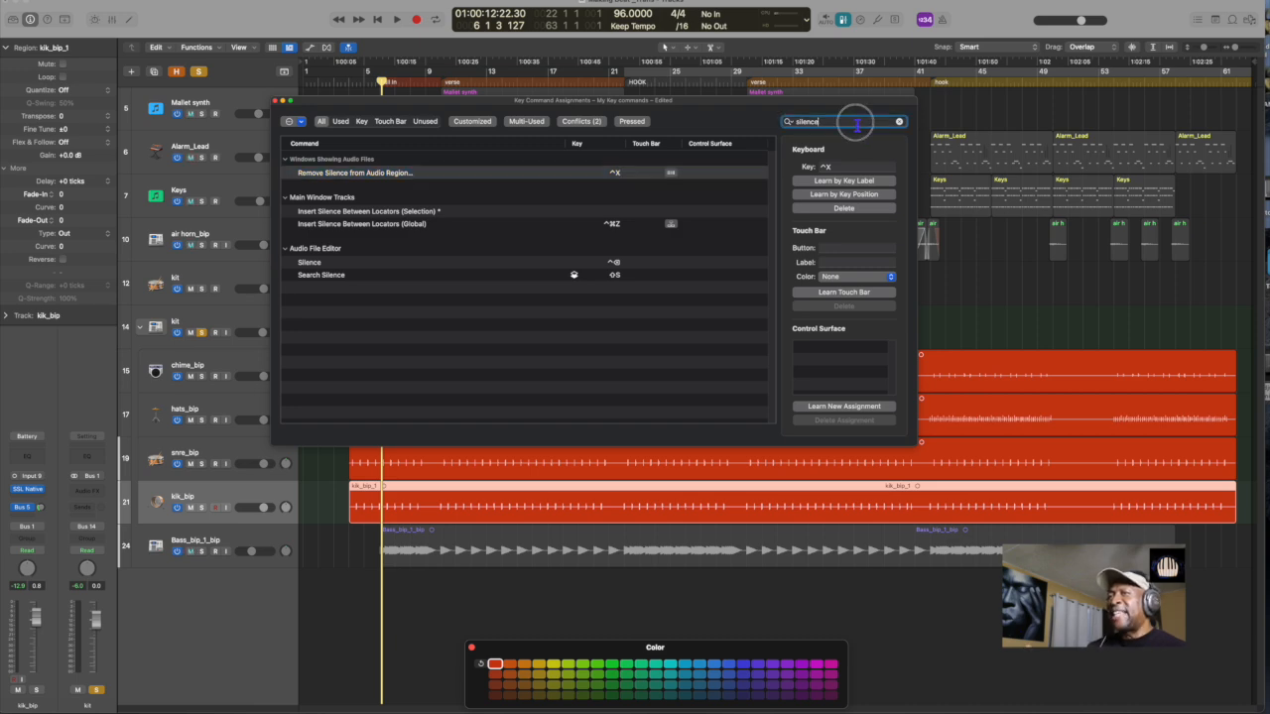
click(277, 101)
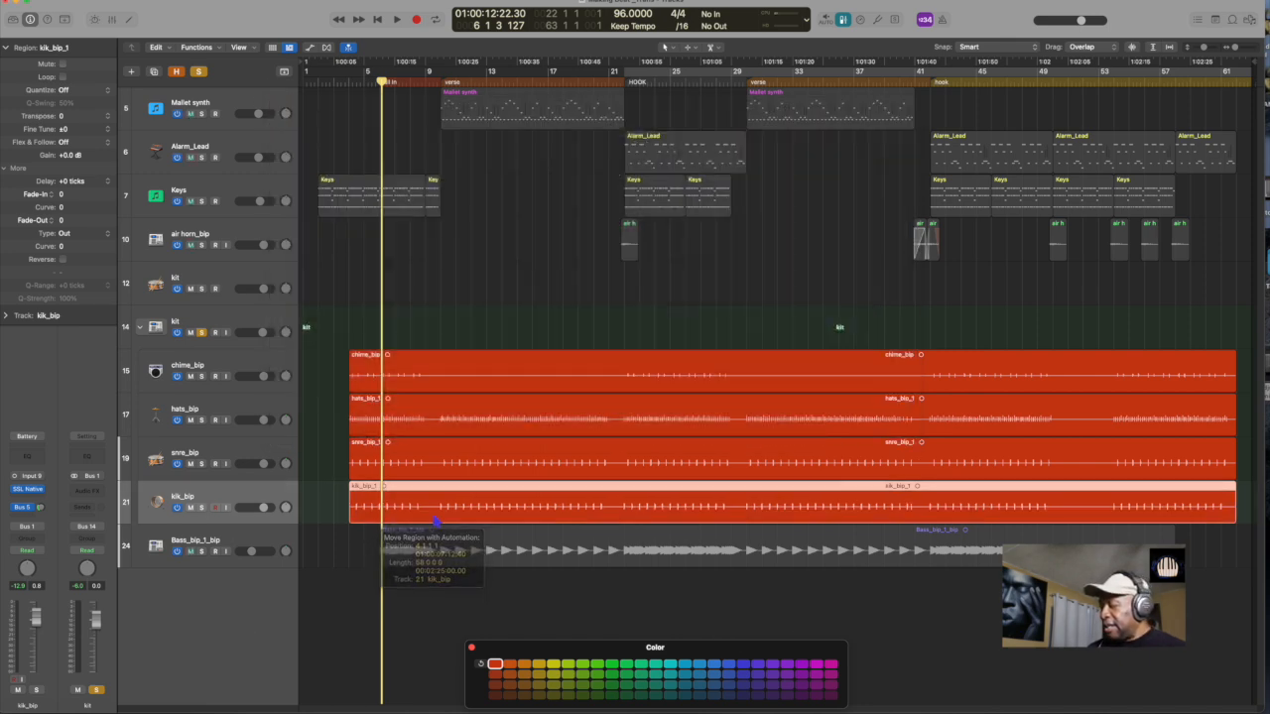
Step: Remove silence from the kik_bip region, setting the minimum time to accept as silence to 0.7 sec
key(ctrl+x)
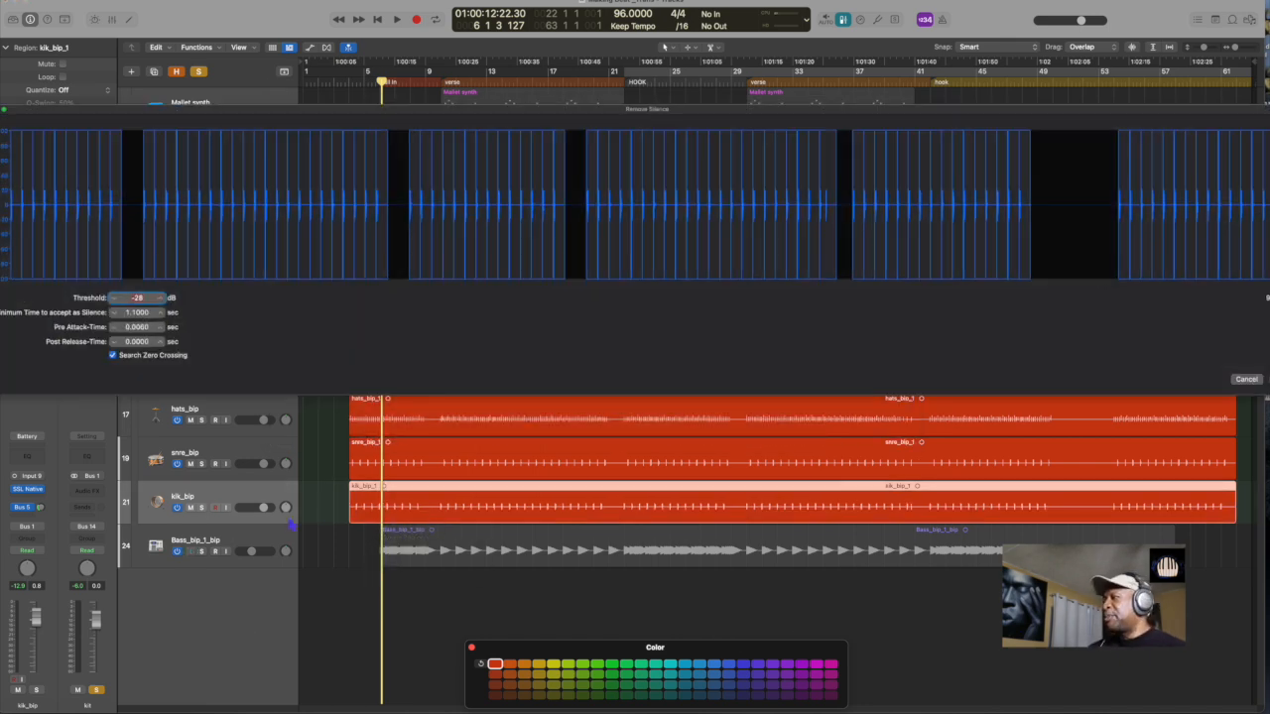
drag(133, 313, 133, 320)
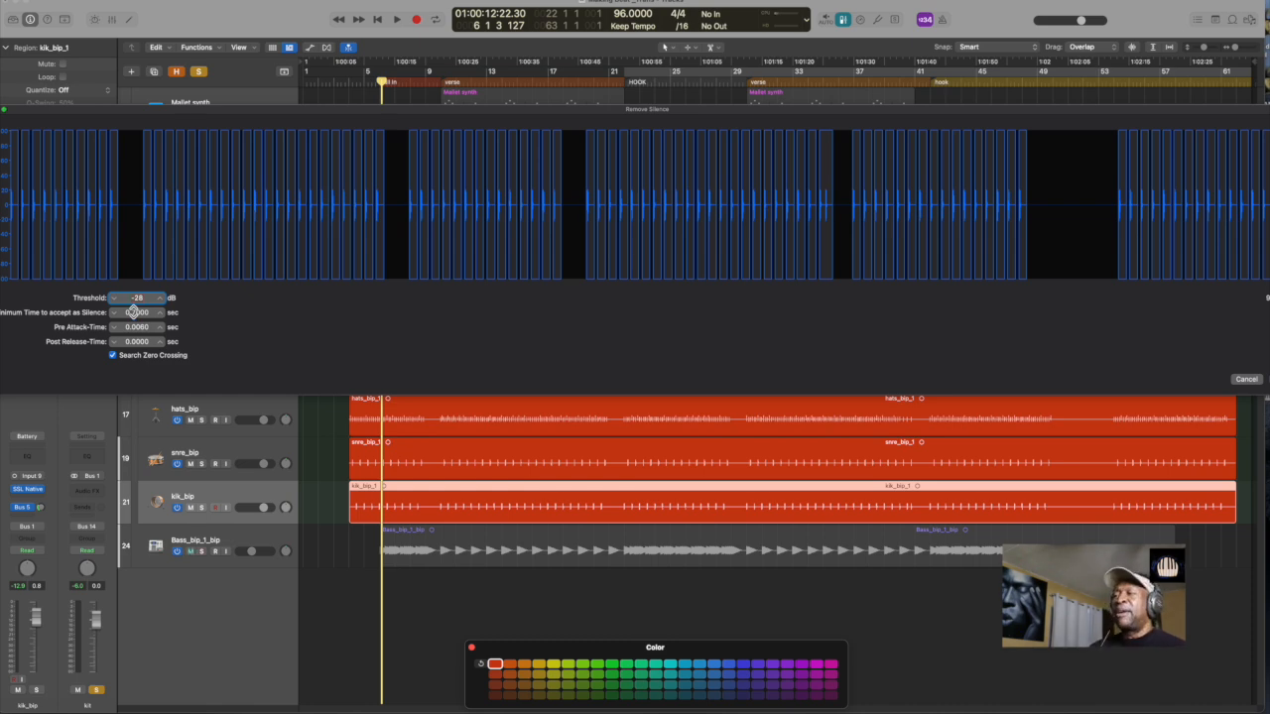
key(Return)
Step: Remove silence from the snre_bip region with the same 0.7 sec minimum silence time
click(460, 452)
key(ctrl+x)
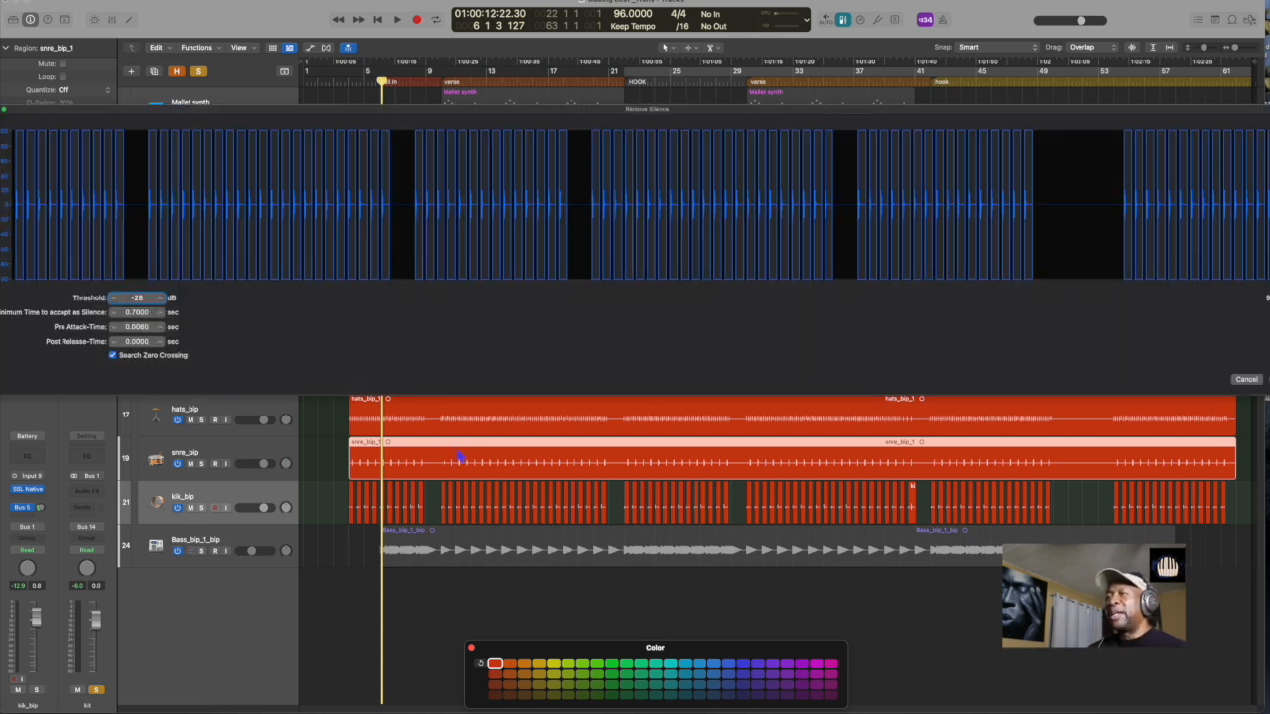
key(Return)
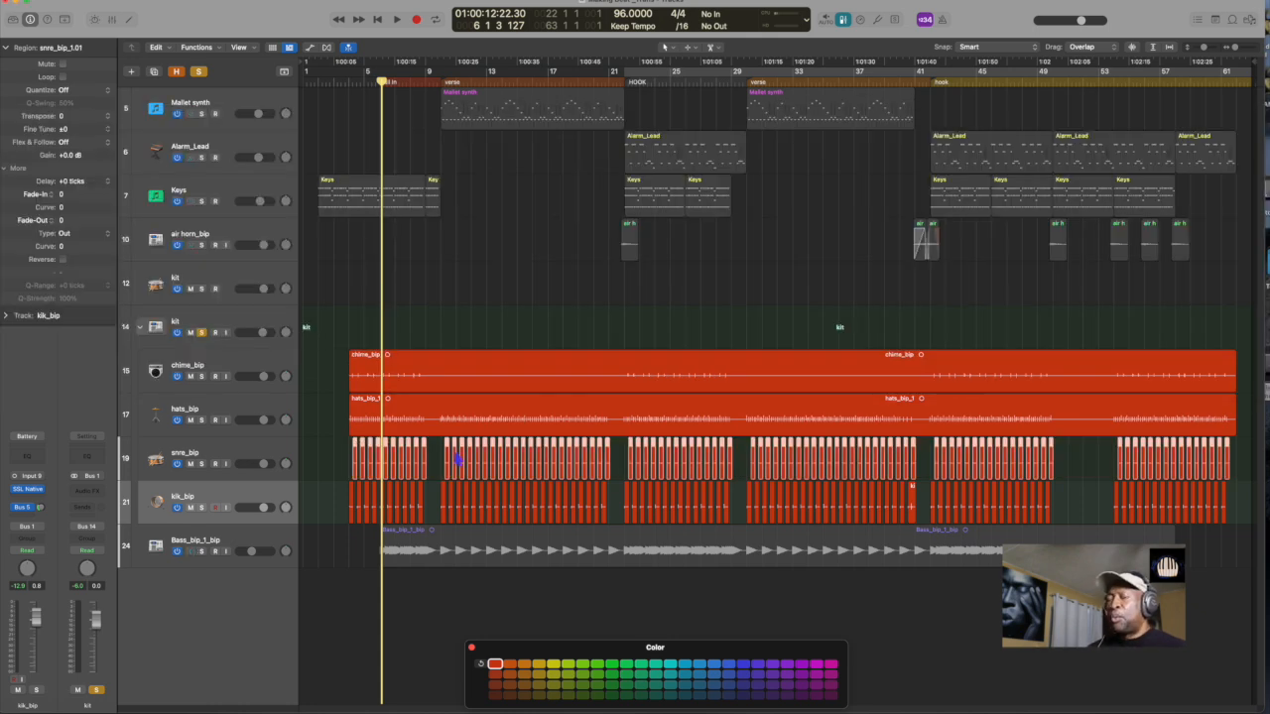
Step: Remove silence from the chime_bip region, raising the minimum time to accept as silence to 1.6 sec
click(513, 426)
click(507, 373)
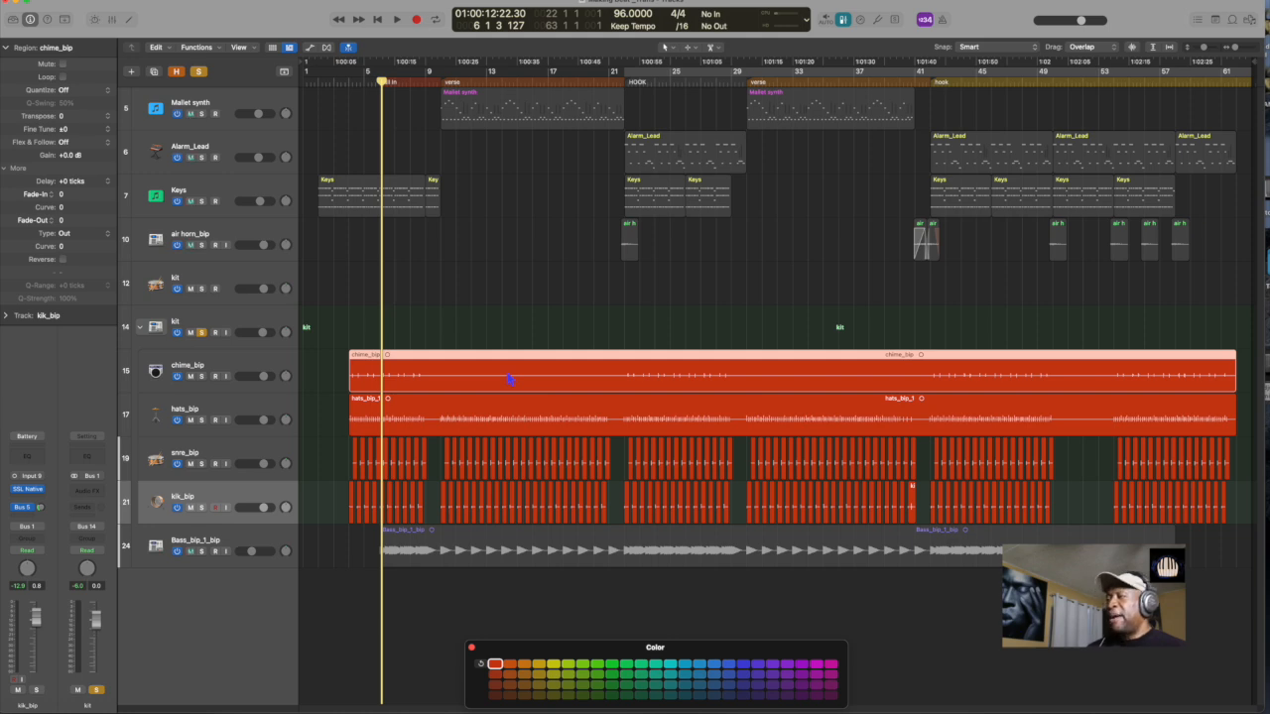
key(ctrl+x)
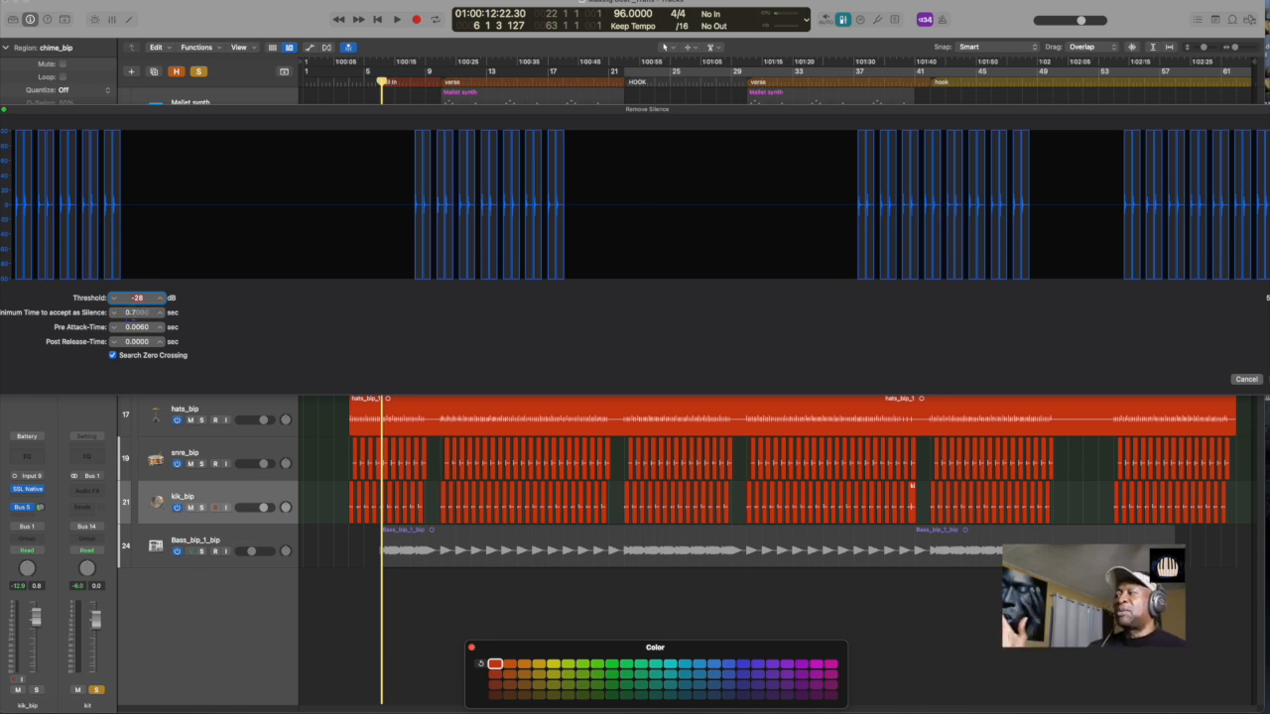
drag(132, 314, 134, 302)
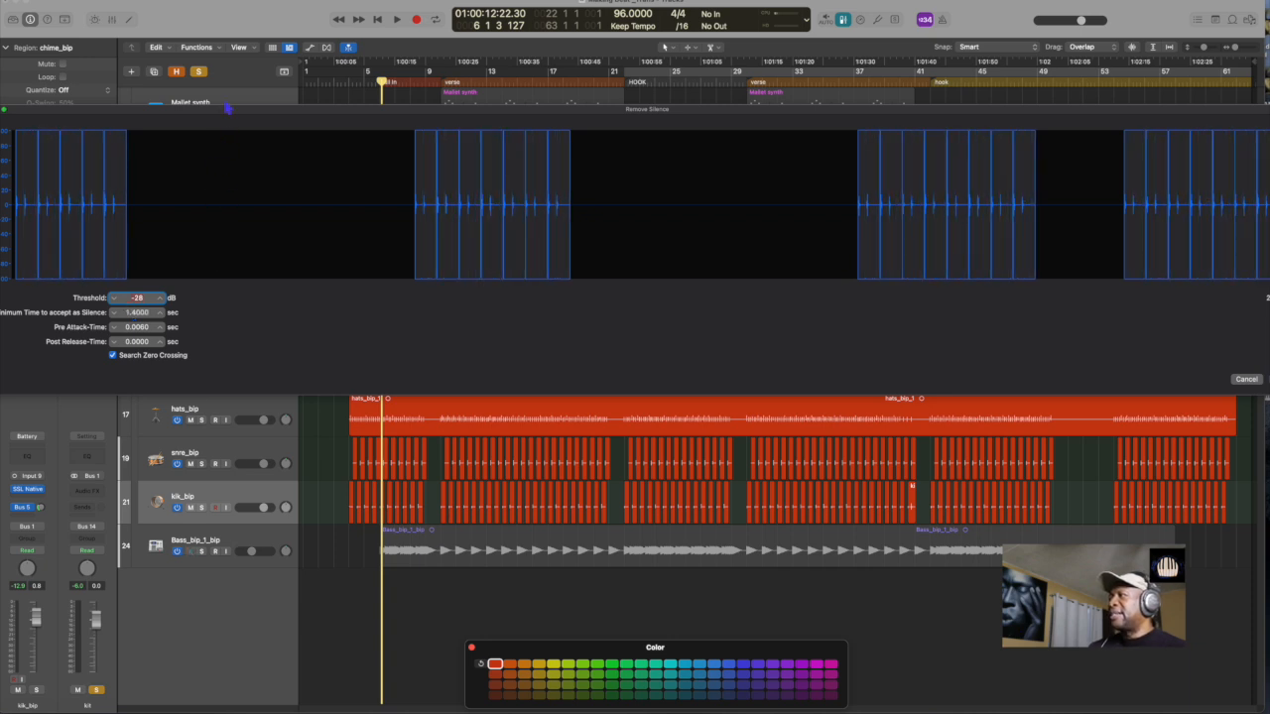
drag(227, 108, 244, 104)
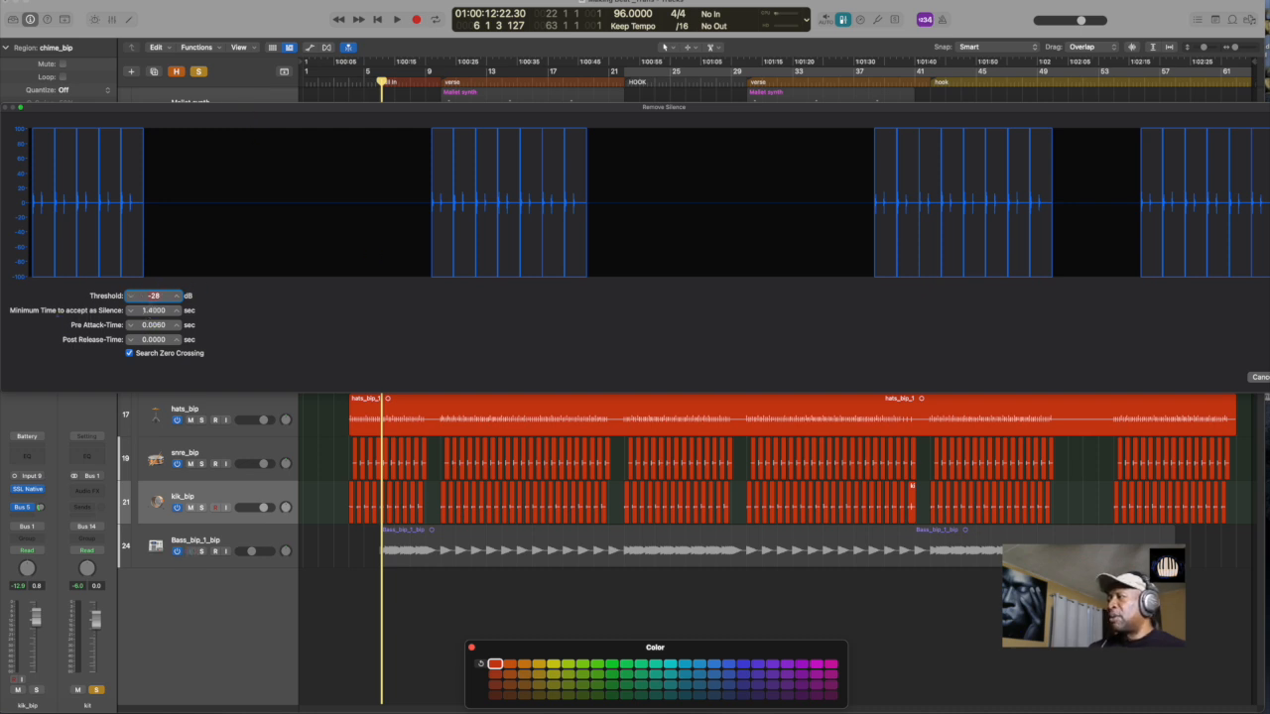
scroll(157, 311, up, 1)
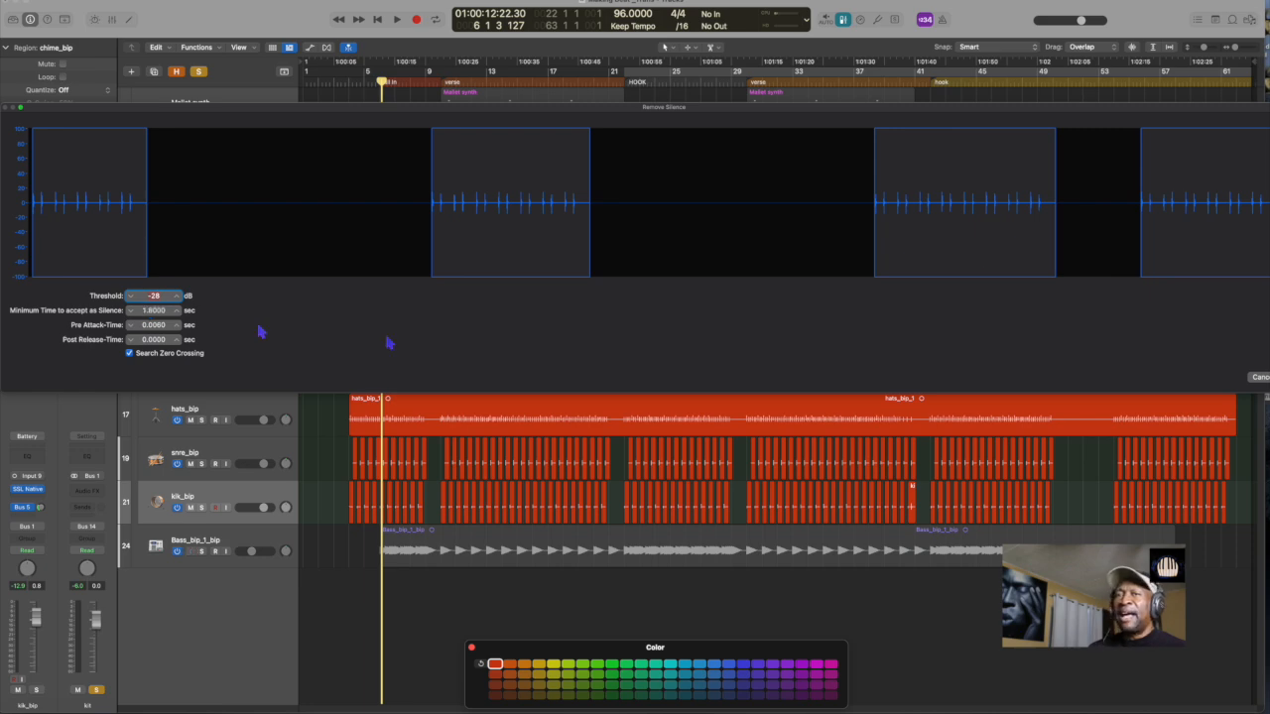
key(Return)
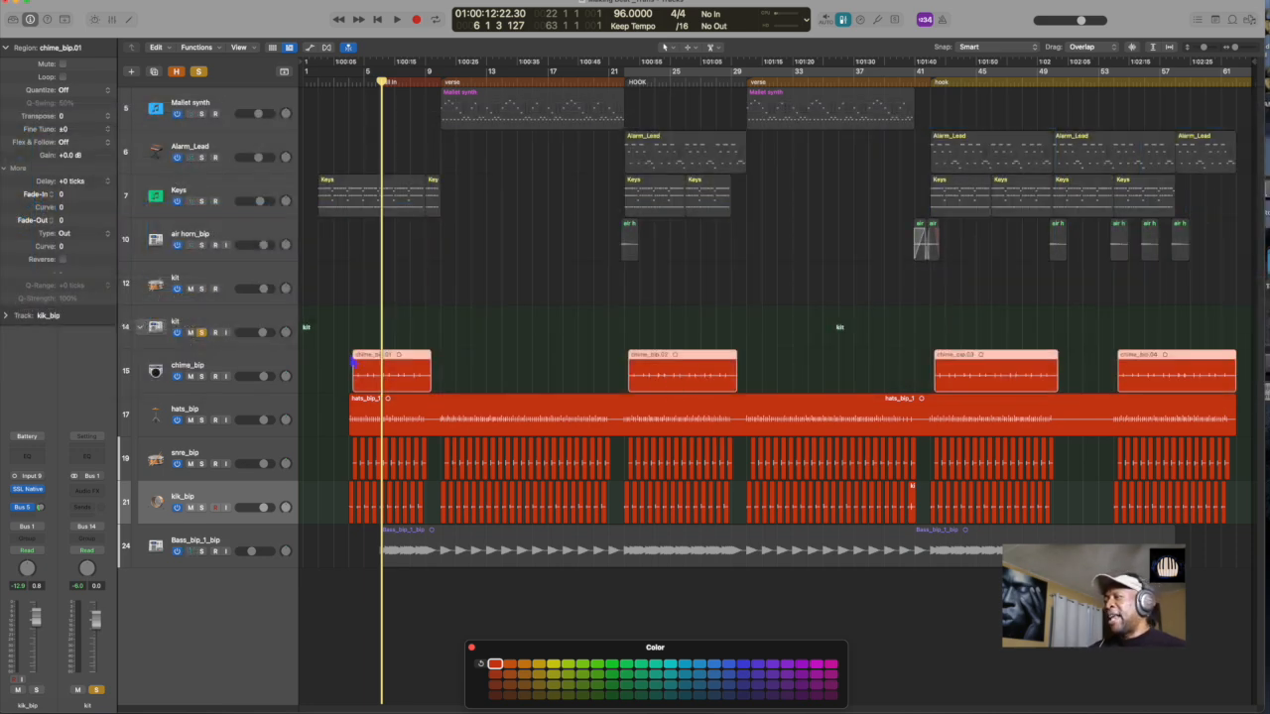
Step: Collapse the kit track stack, select the Keys track and turn off the kit's solo
click(259, 311)
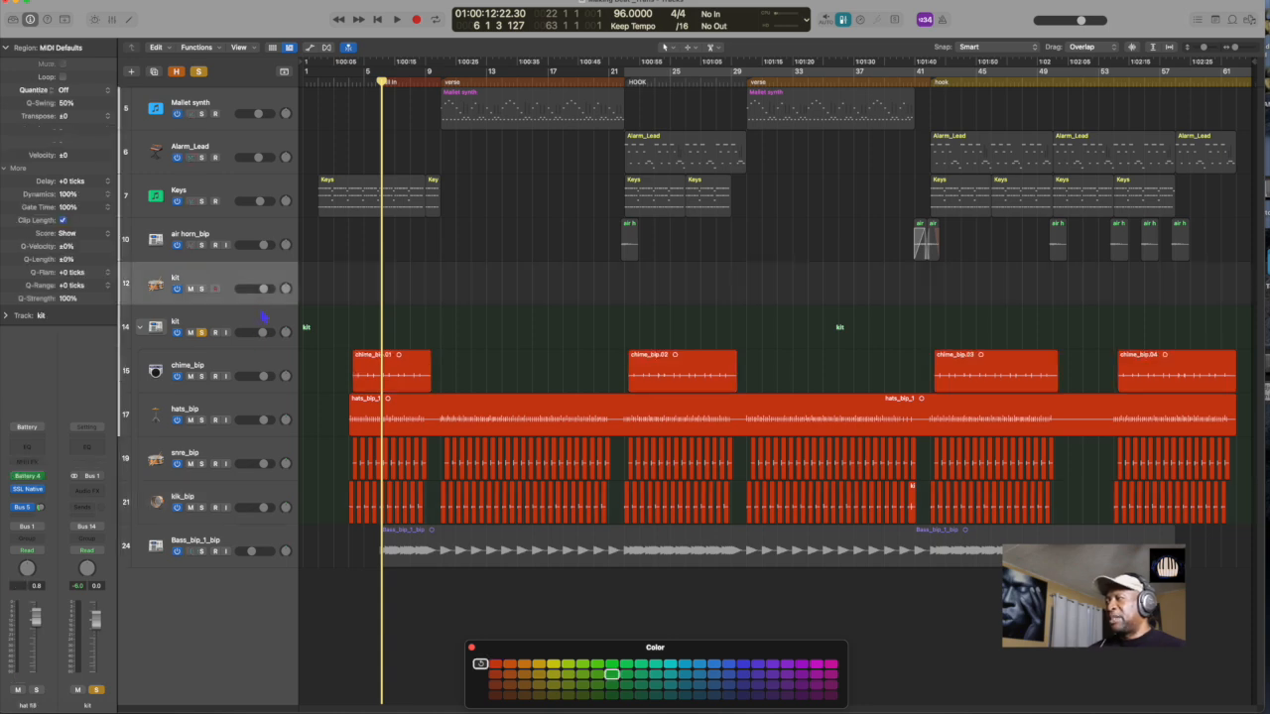
click(387, 429)
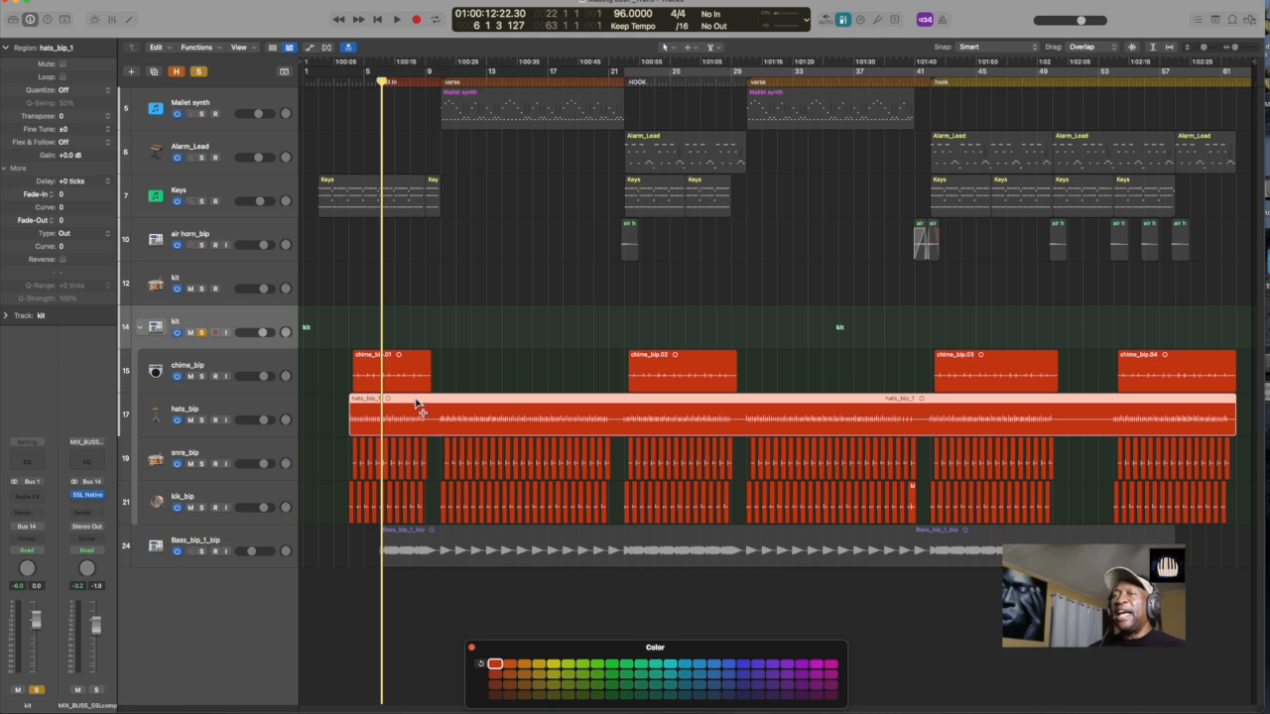
scroll(494, 378, up, 2)
scroll(494, 378, up, 1)
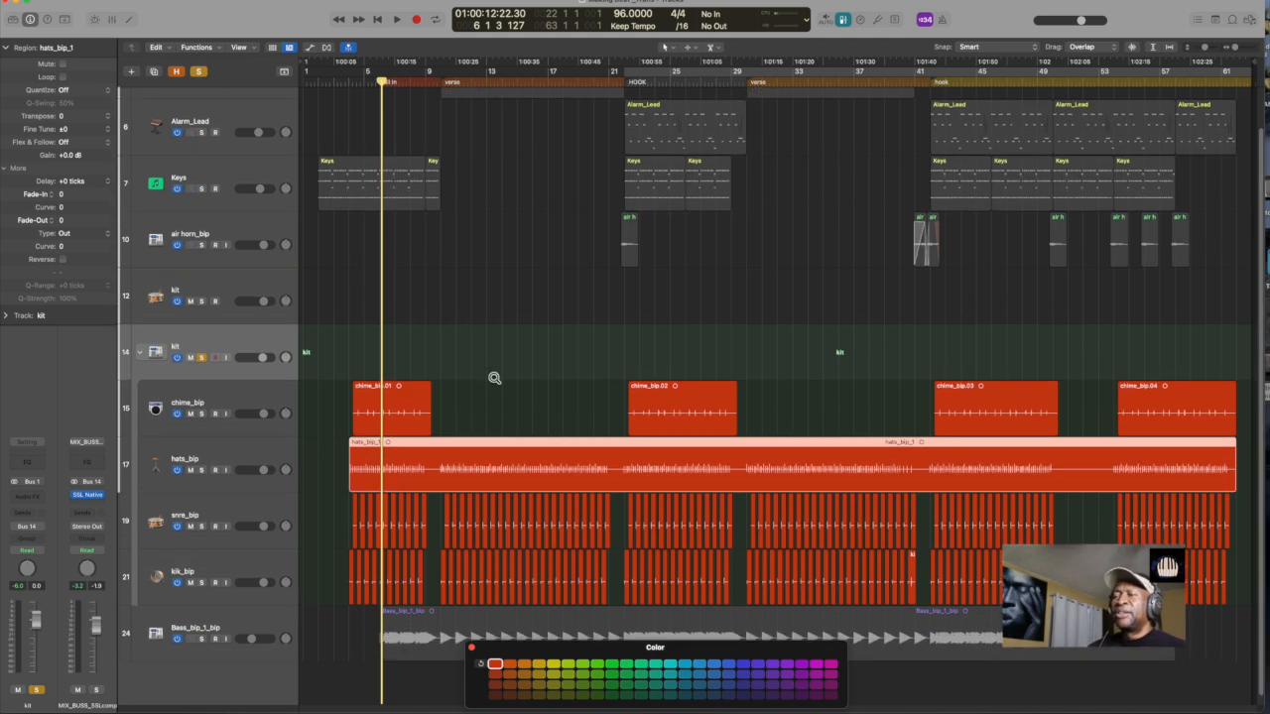
scroll(493, 377, down, 4)
scroll(488, 353, up, 2)
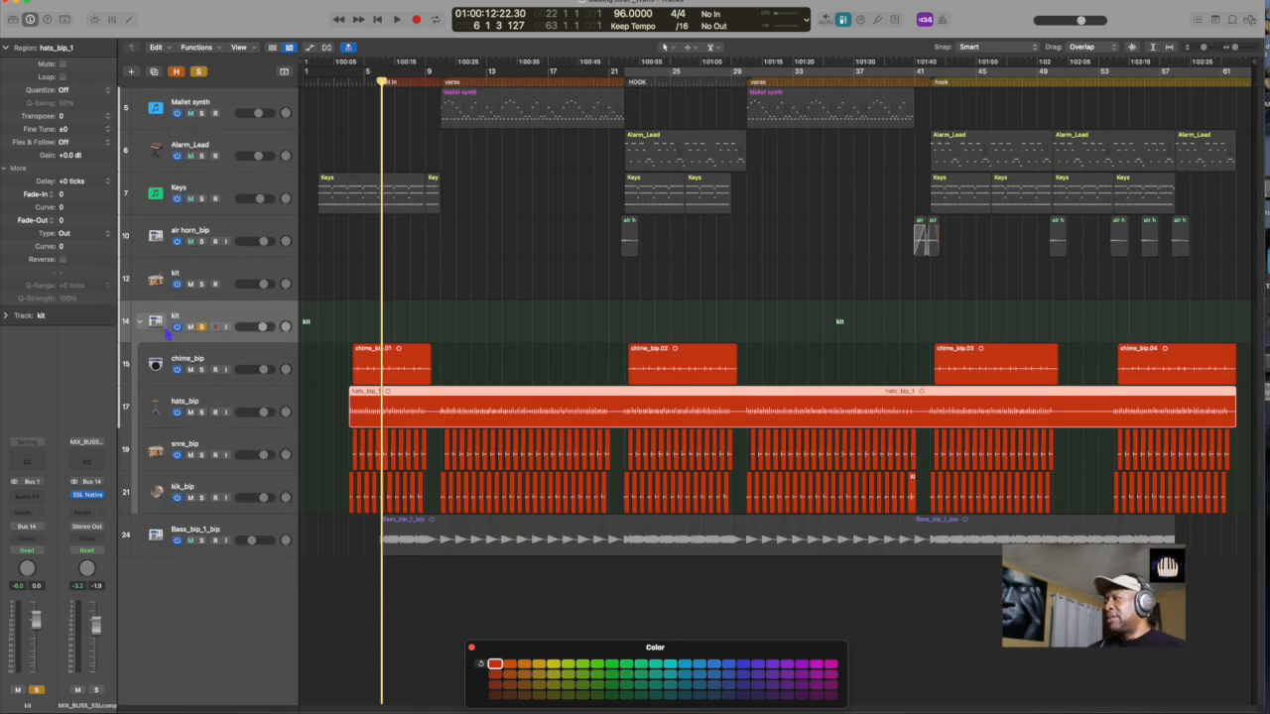
click(141, 322)
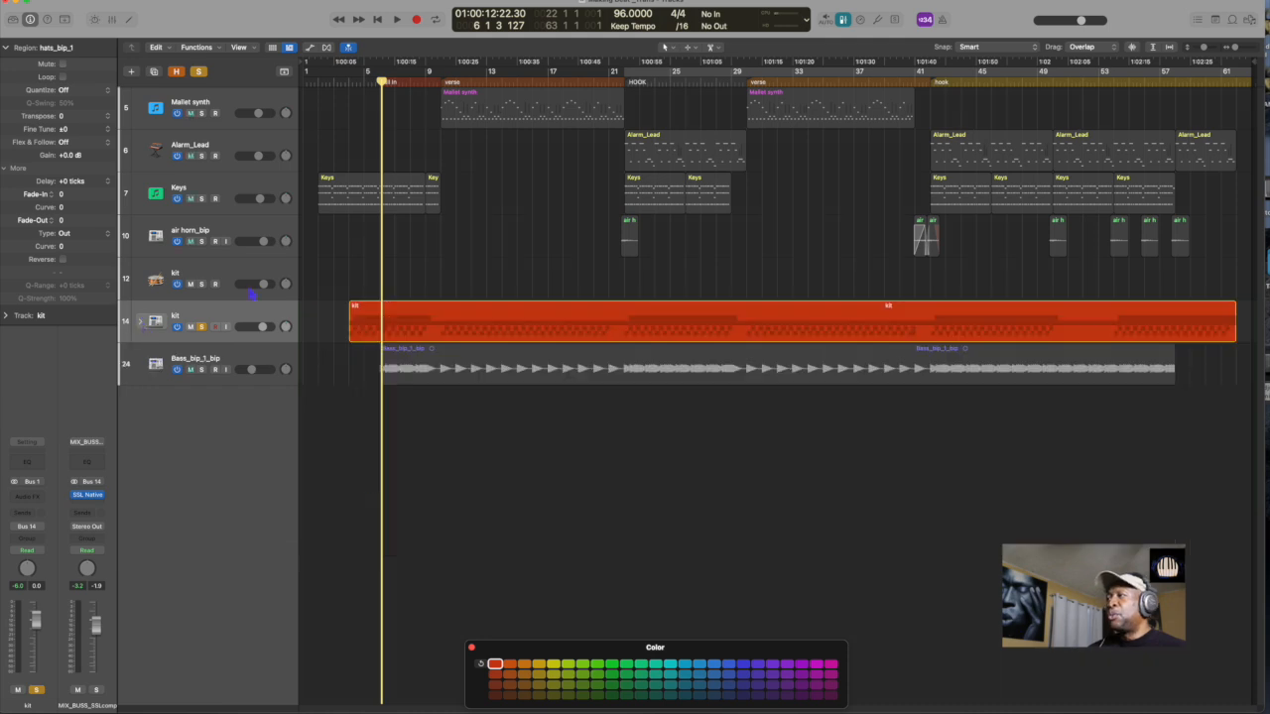
click(239, 188)
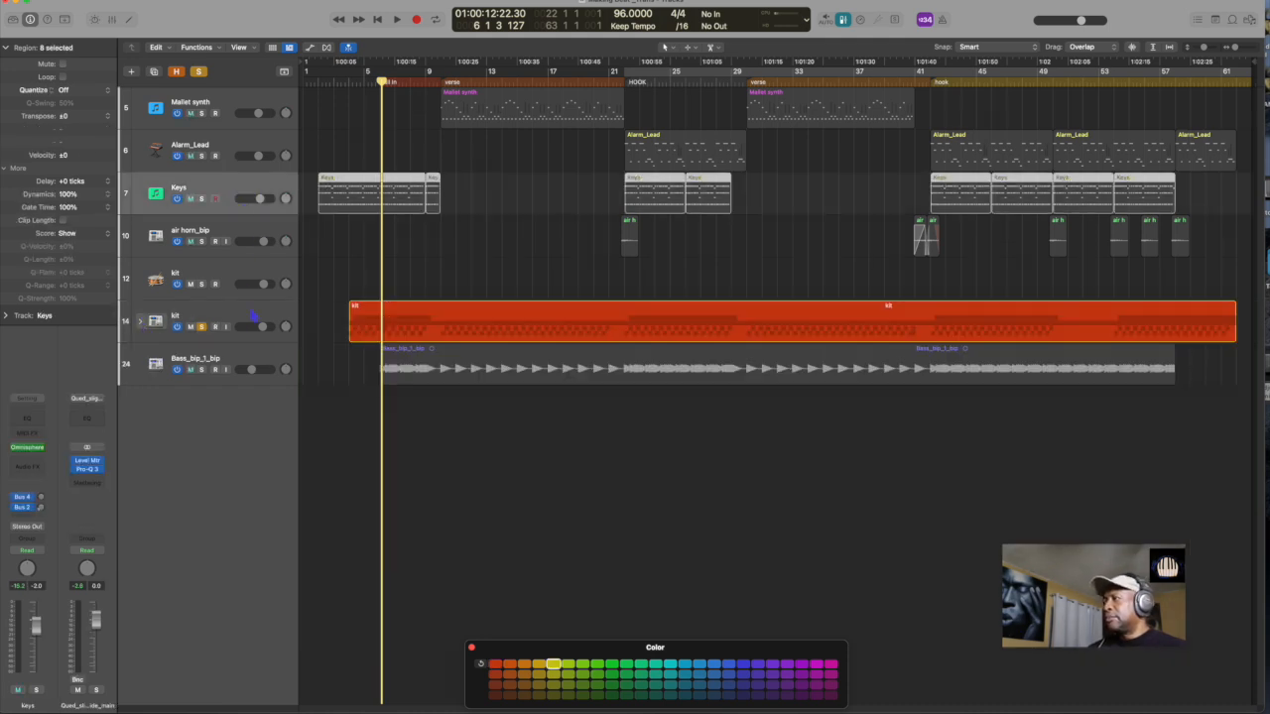
click(201, 326)
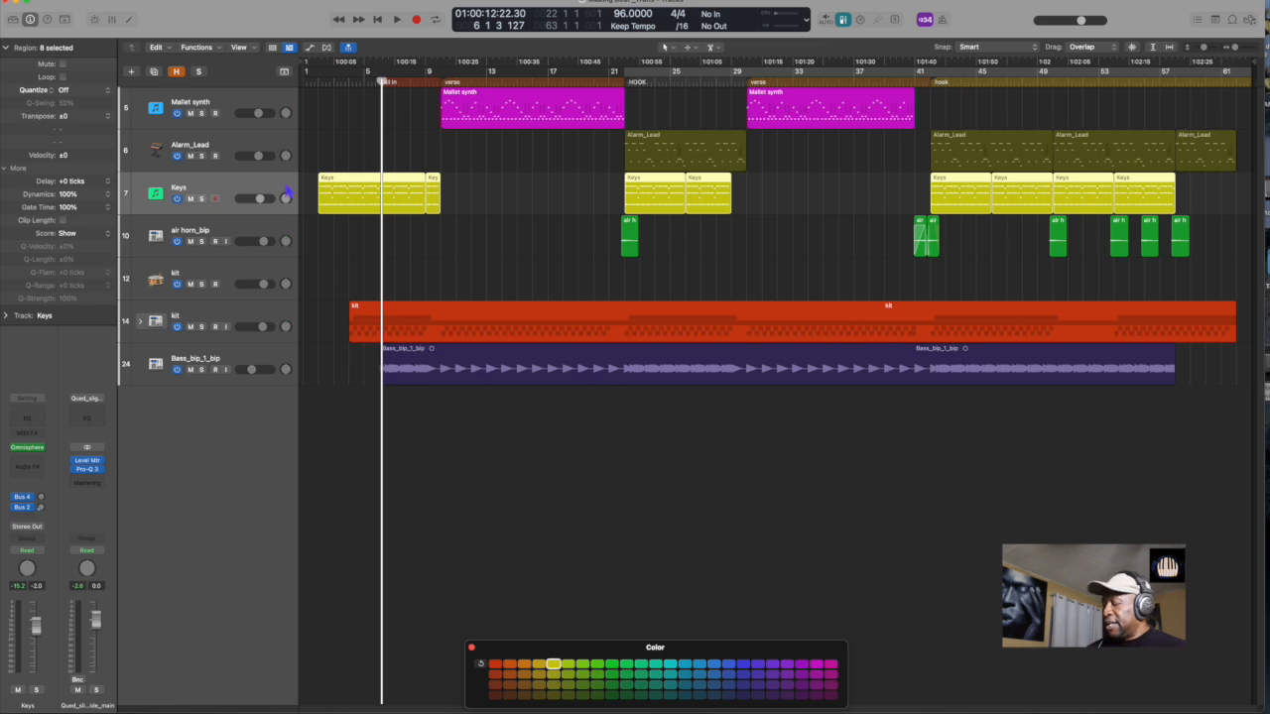
Step: Replace the Keys MIDI track with an in-place audio bounce stripped of silence, taking the original track out of view
key(ctrl+b)
key(Return)
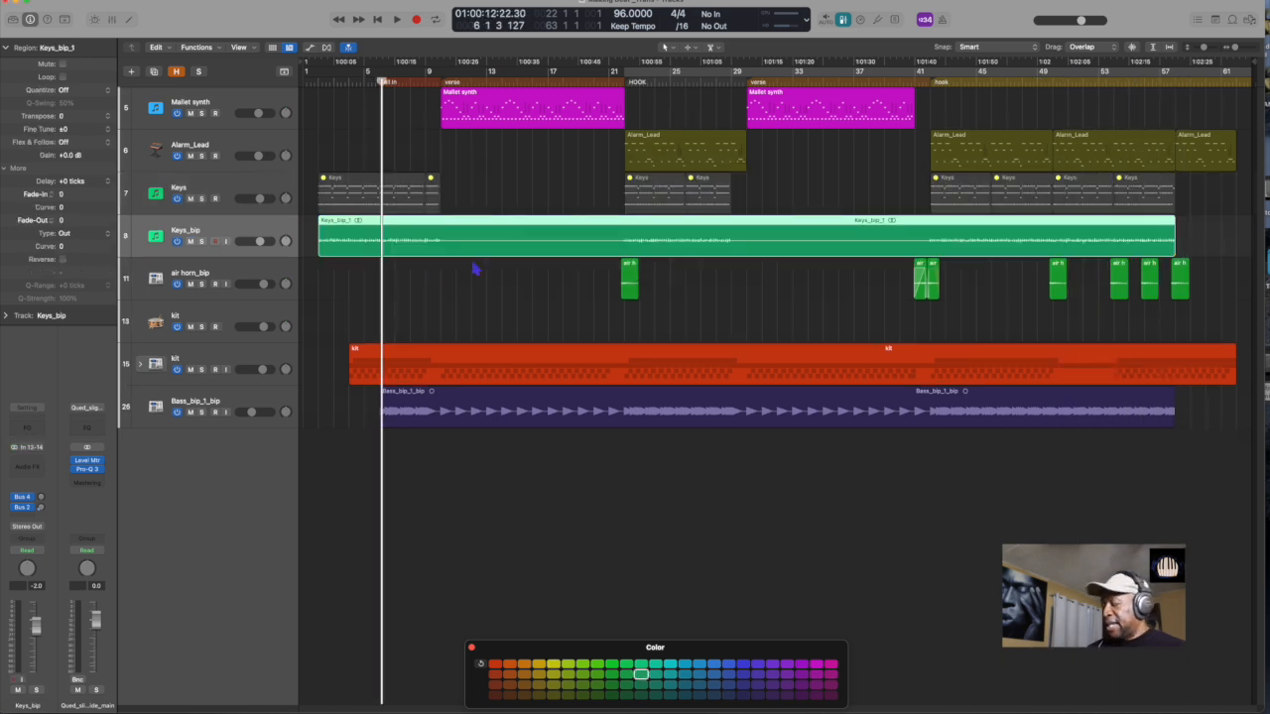
key(Return)
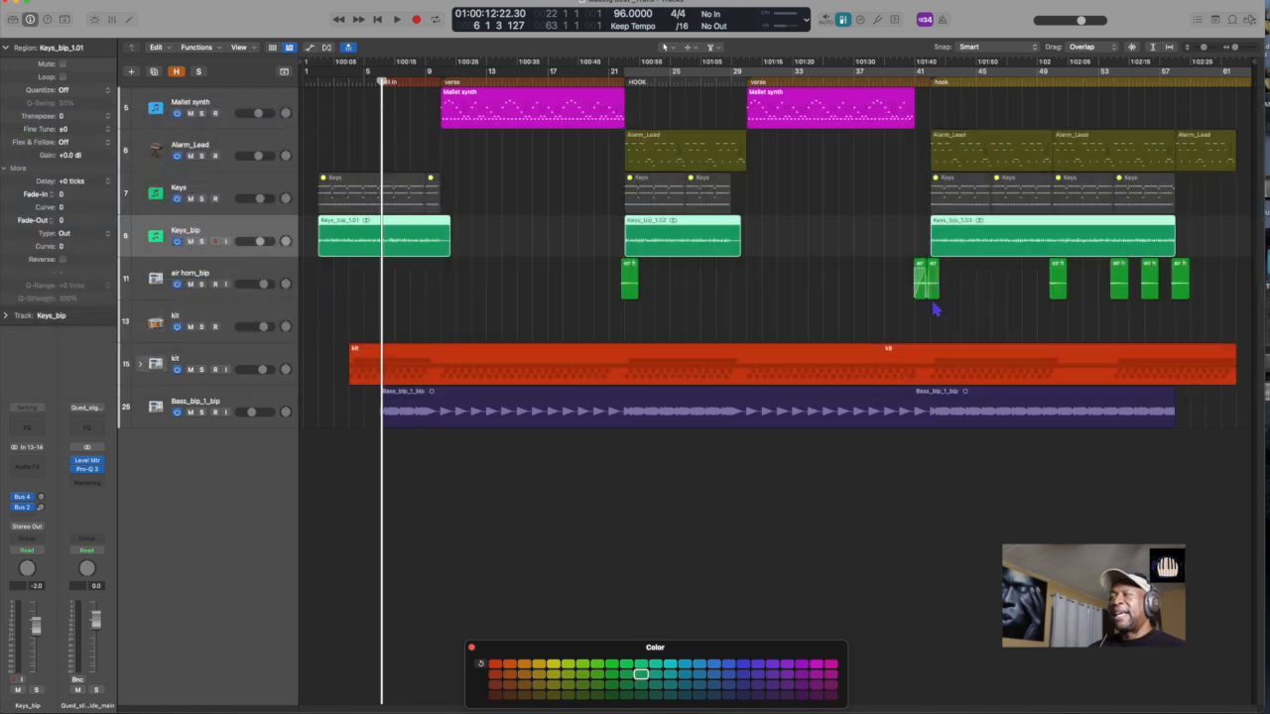
click(263, 187)
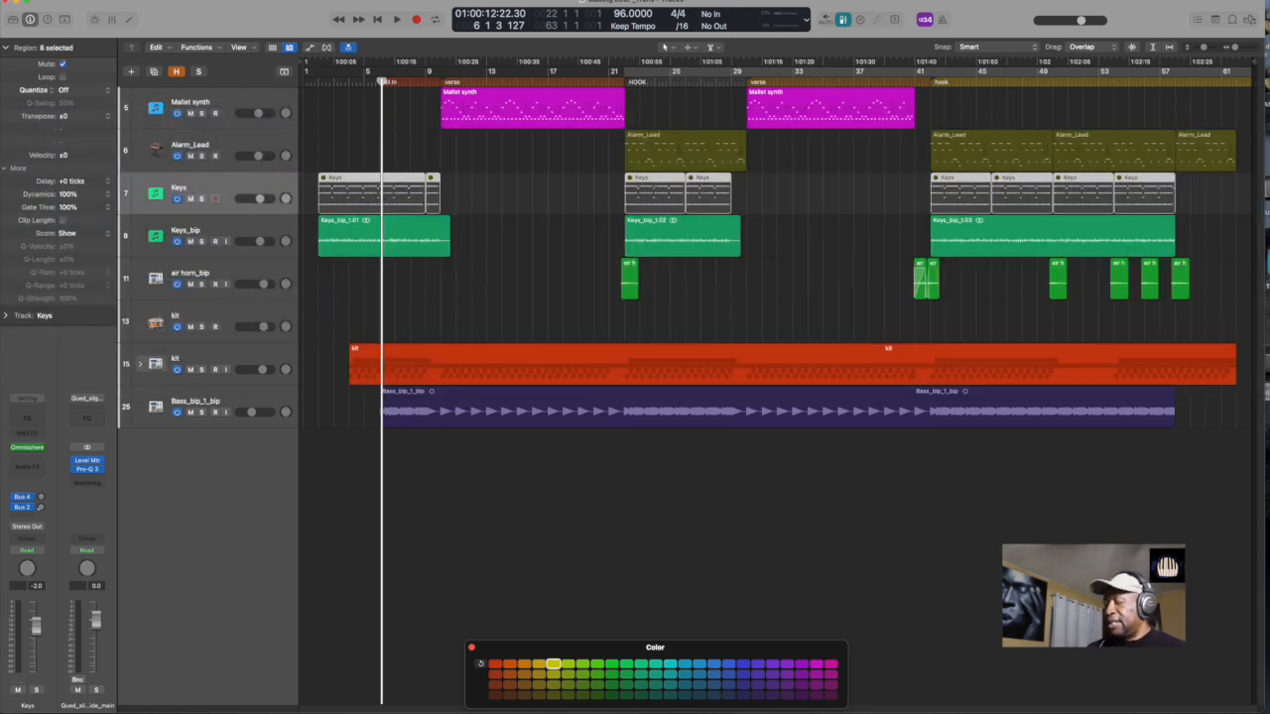
key(super+BackSpace)
Step: Bounce the Alarm_Lead track in place, strip the silence from its audio, and hide the original MIDI track
click(251, 142)
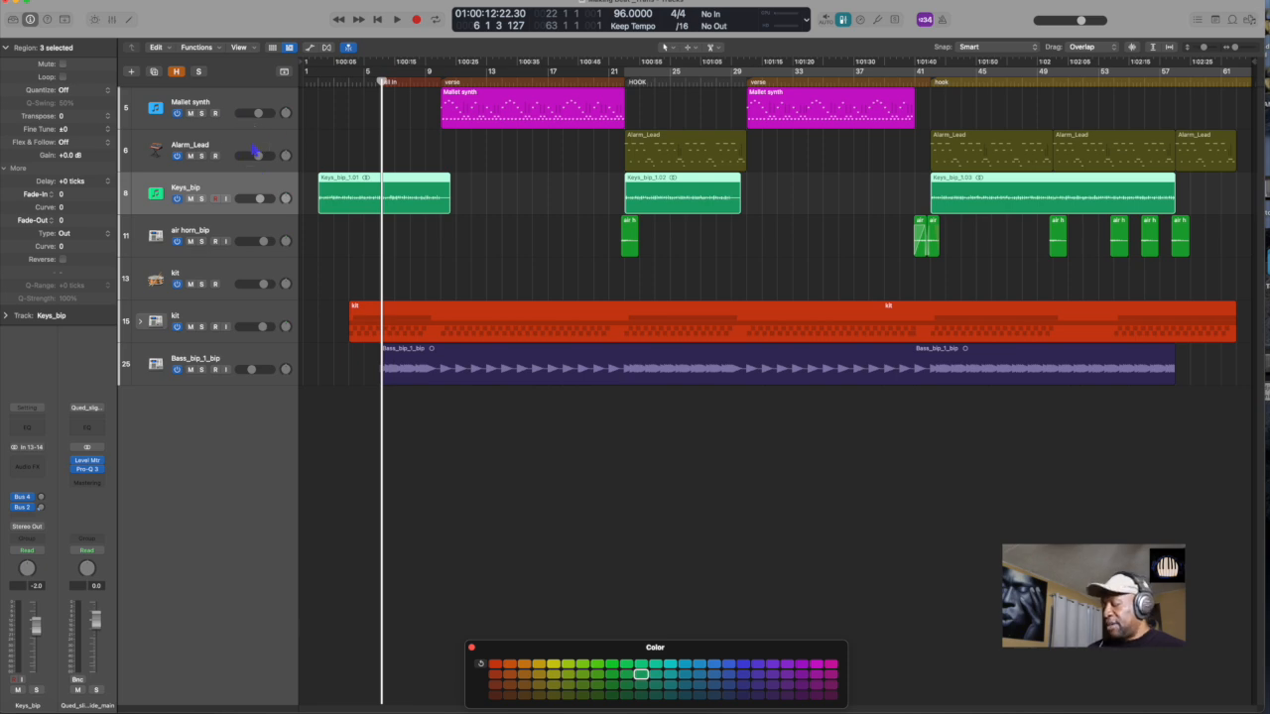
key(ctrl+b)
key(Return)
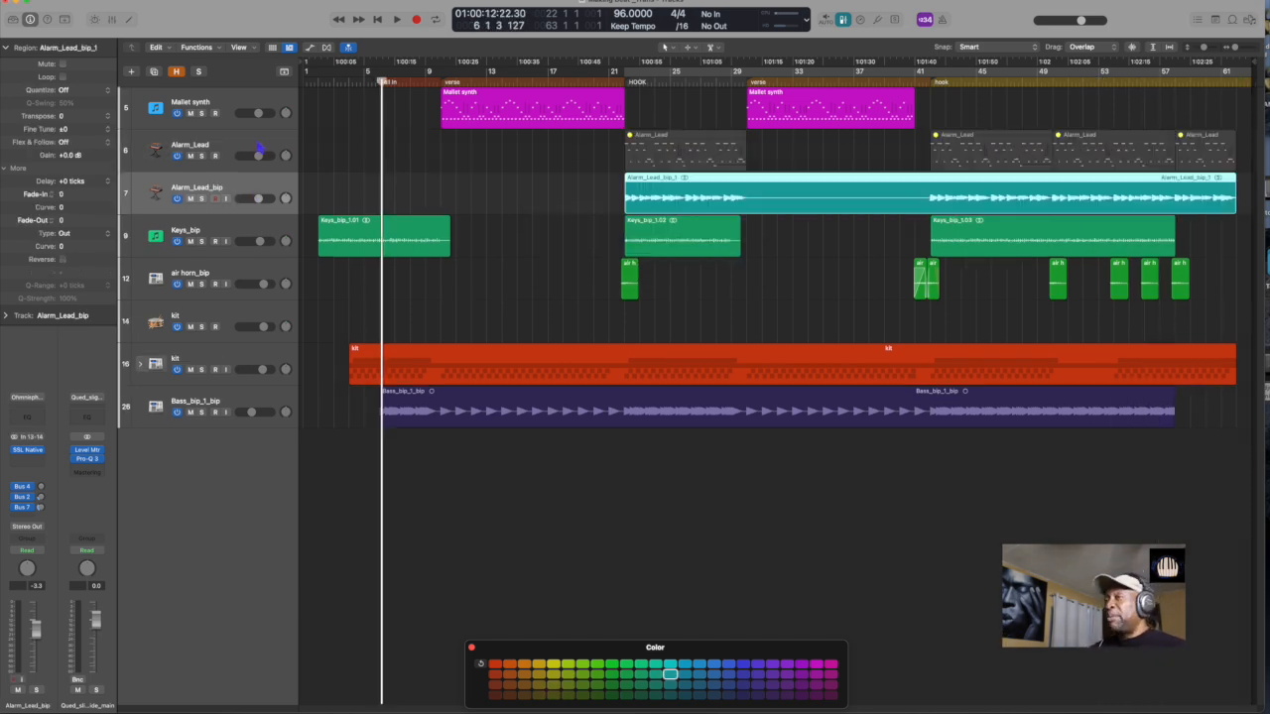
key(ctrl+x)
key(Return)
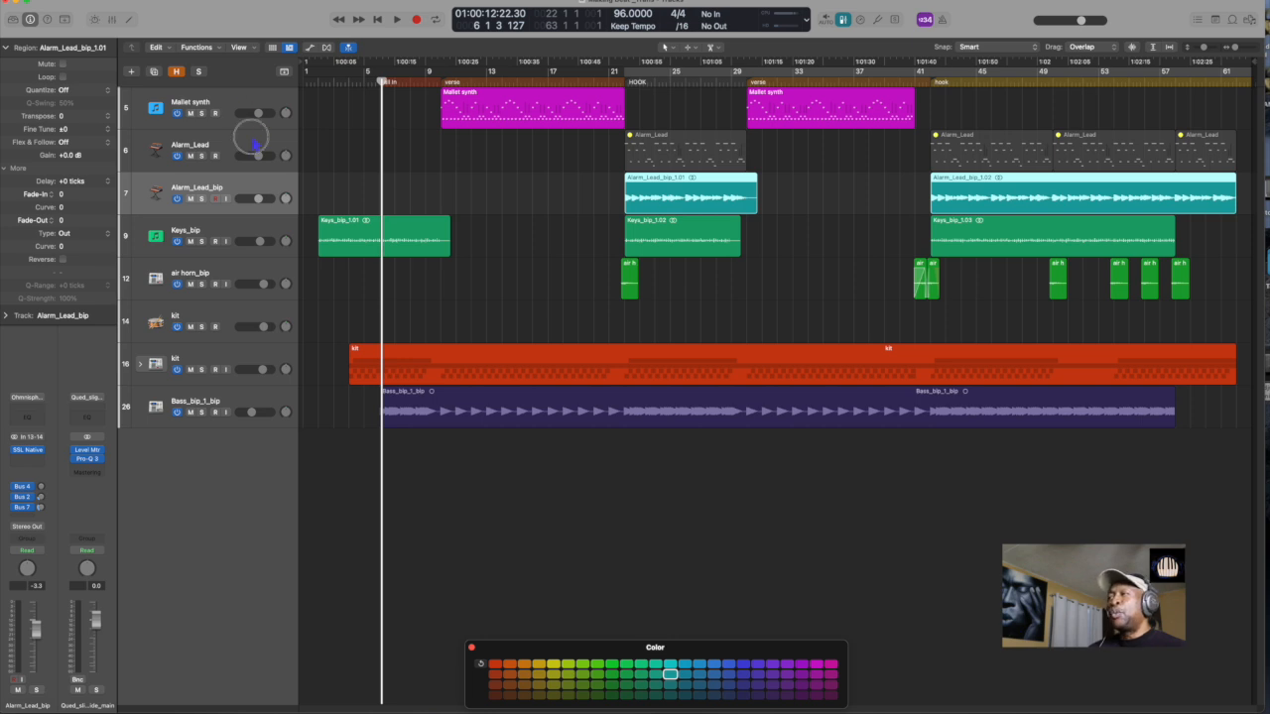
click(255, 144)
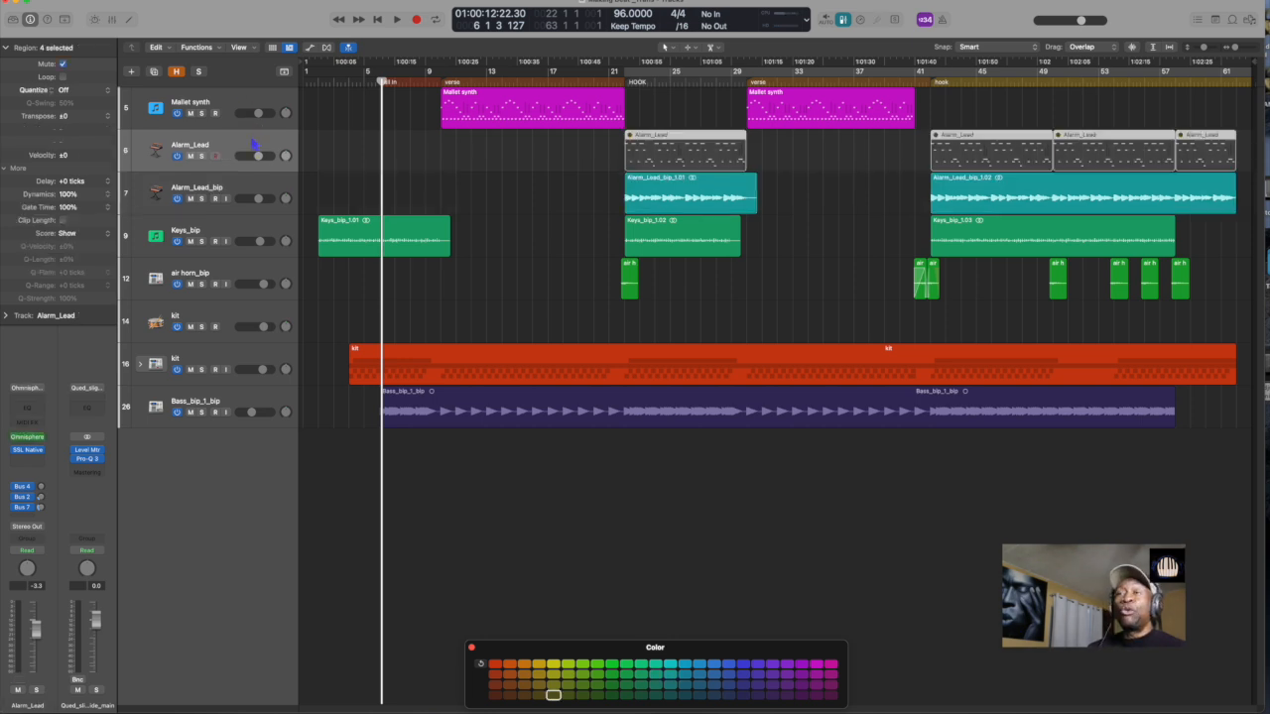
key(super+BackSpace)
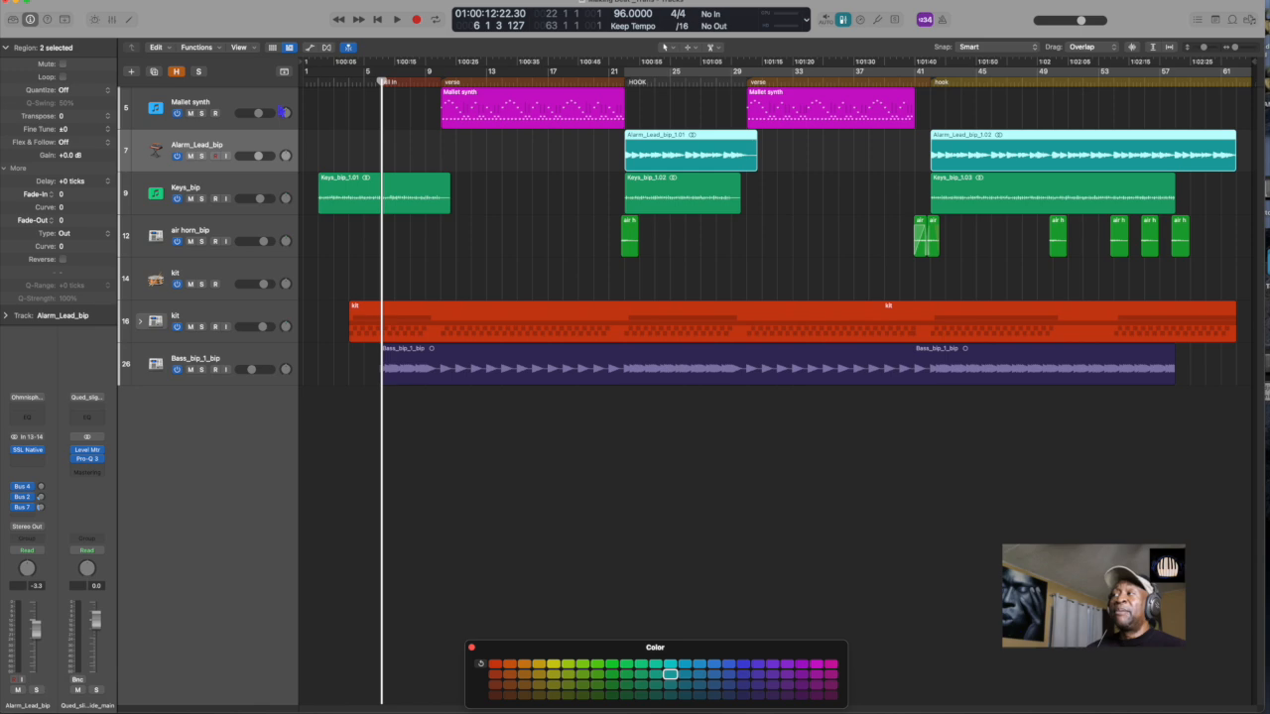
Step: Bounce the Mallet synth track in place, strip the silence from its audio, and hide the original MIDI track
click(270, 100)
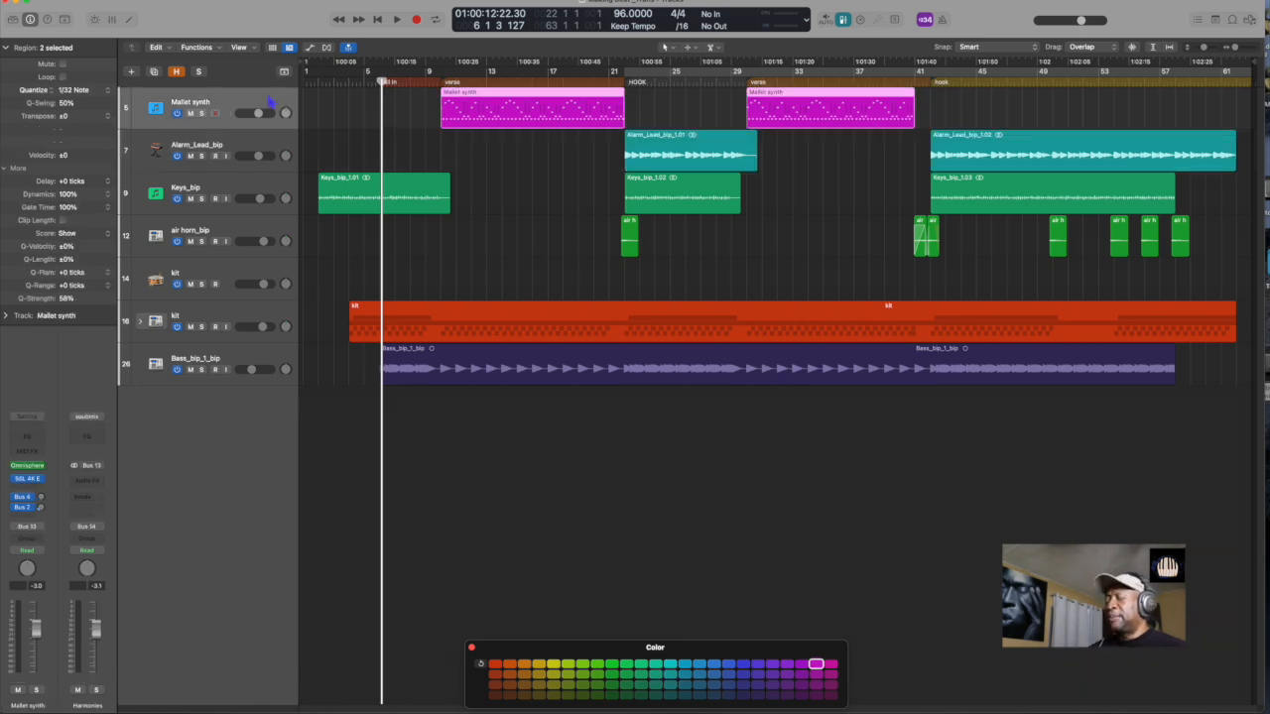
key(ctrl+b)
key(Return)
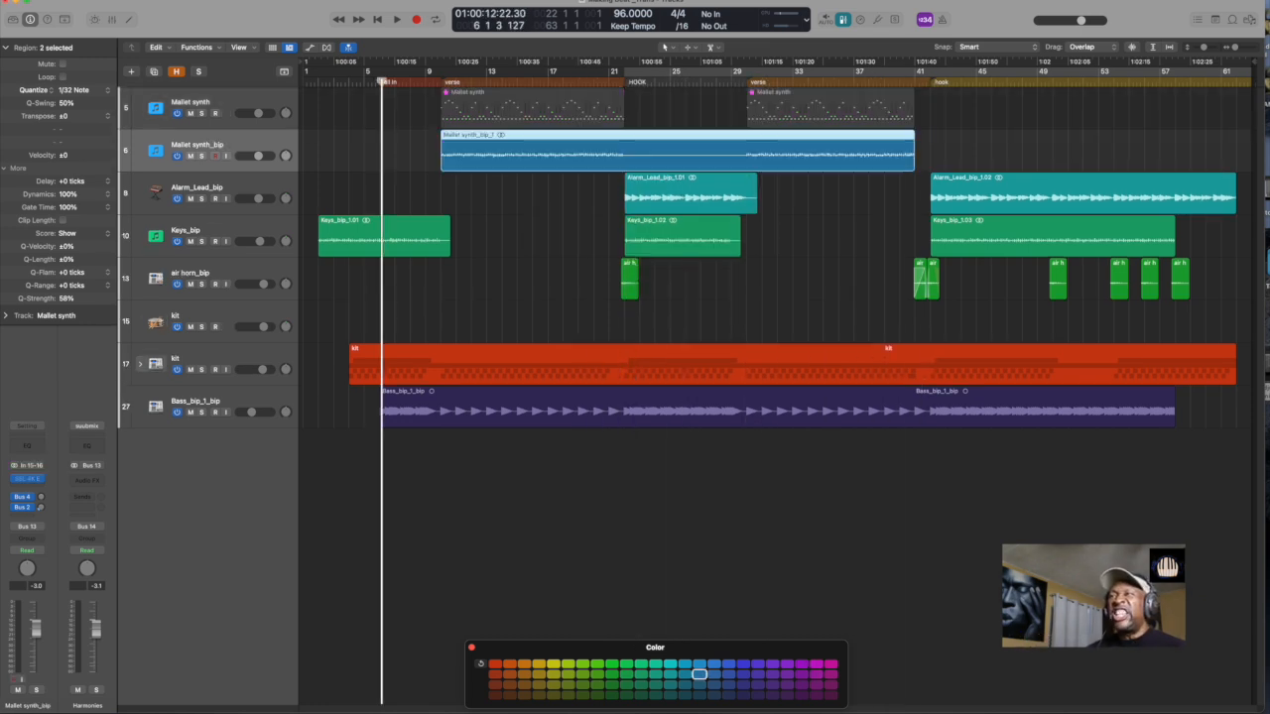
key(ctrl+x)
key(Return)
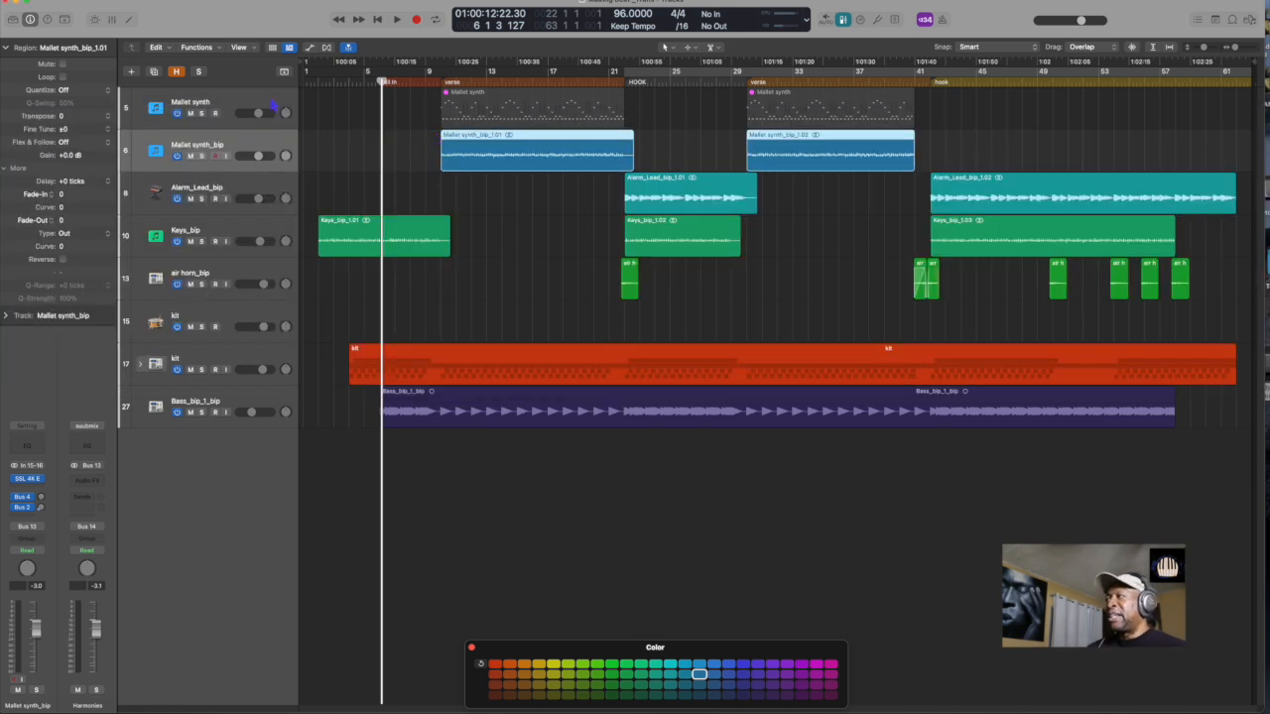
click(277, 106)
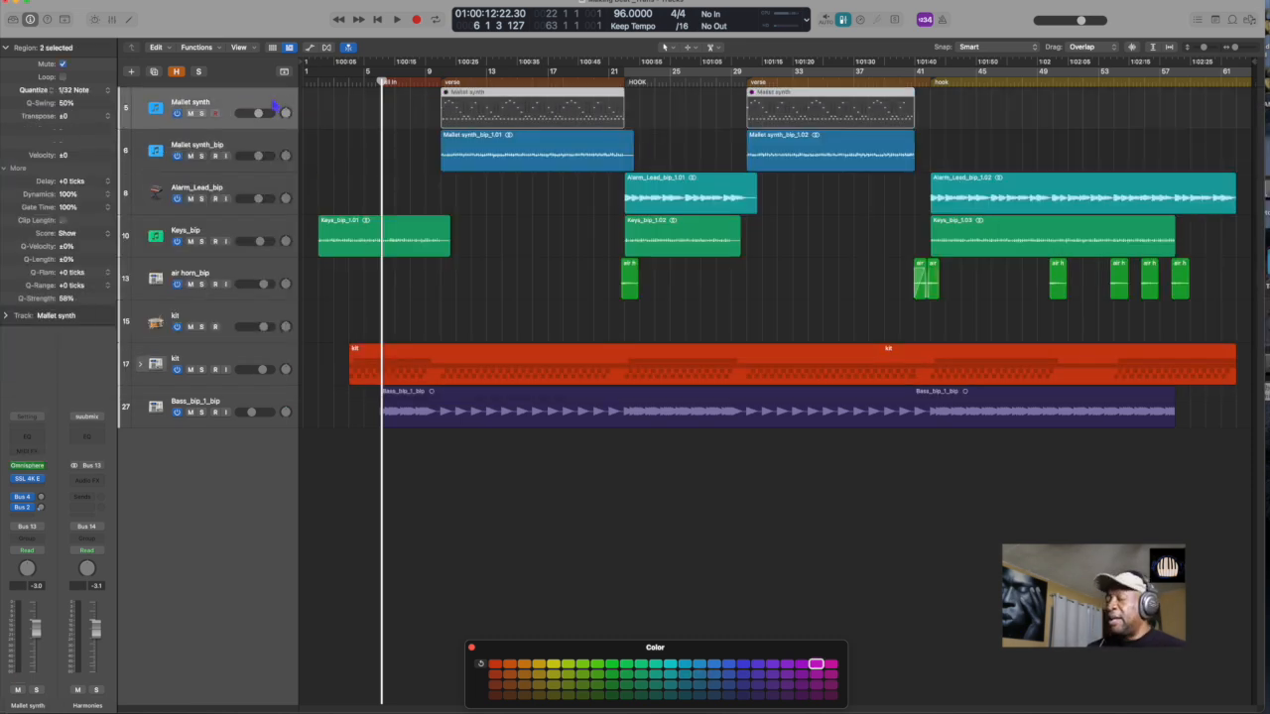
key(ctrl+h)
Step: Enlarge the track heights, clear the region selection, and briefly play the bounced arrangement from about bar 7
key(super+Down)
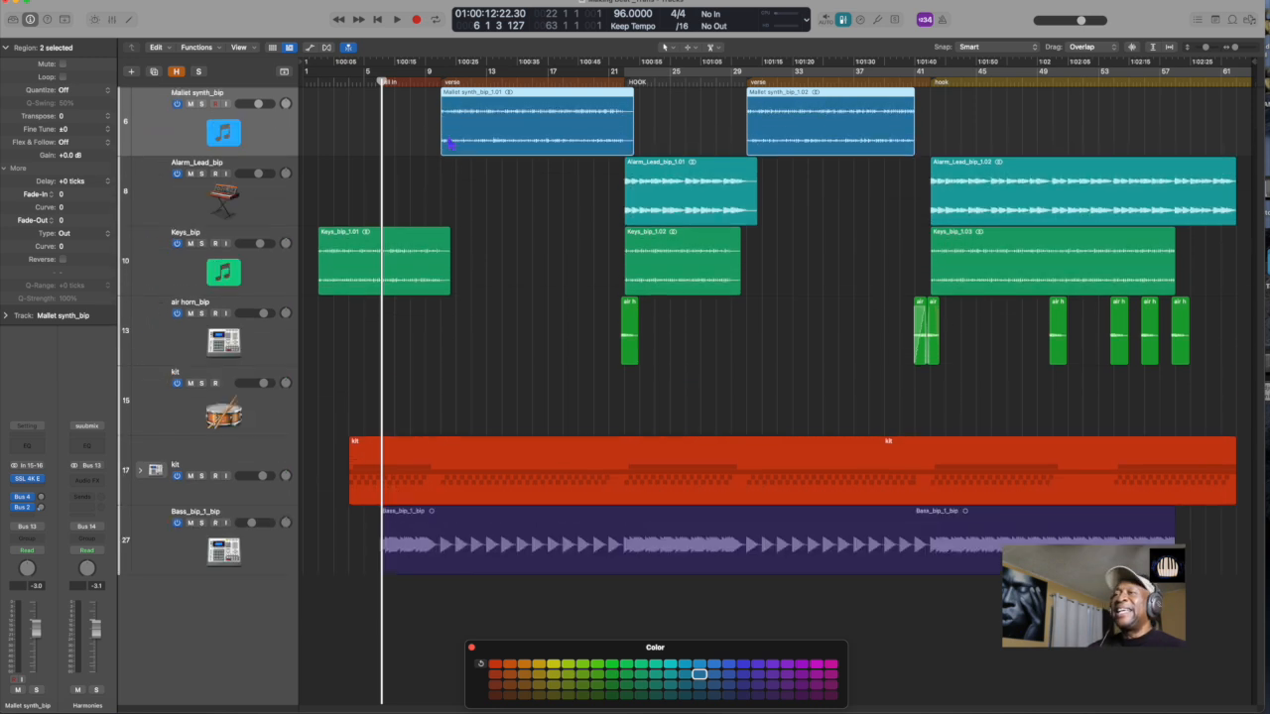
key(super+Down)
key(super+Up)
key(super+Up)
key(super+Up)
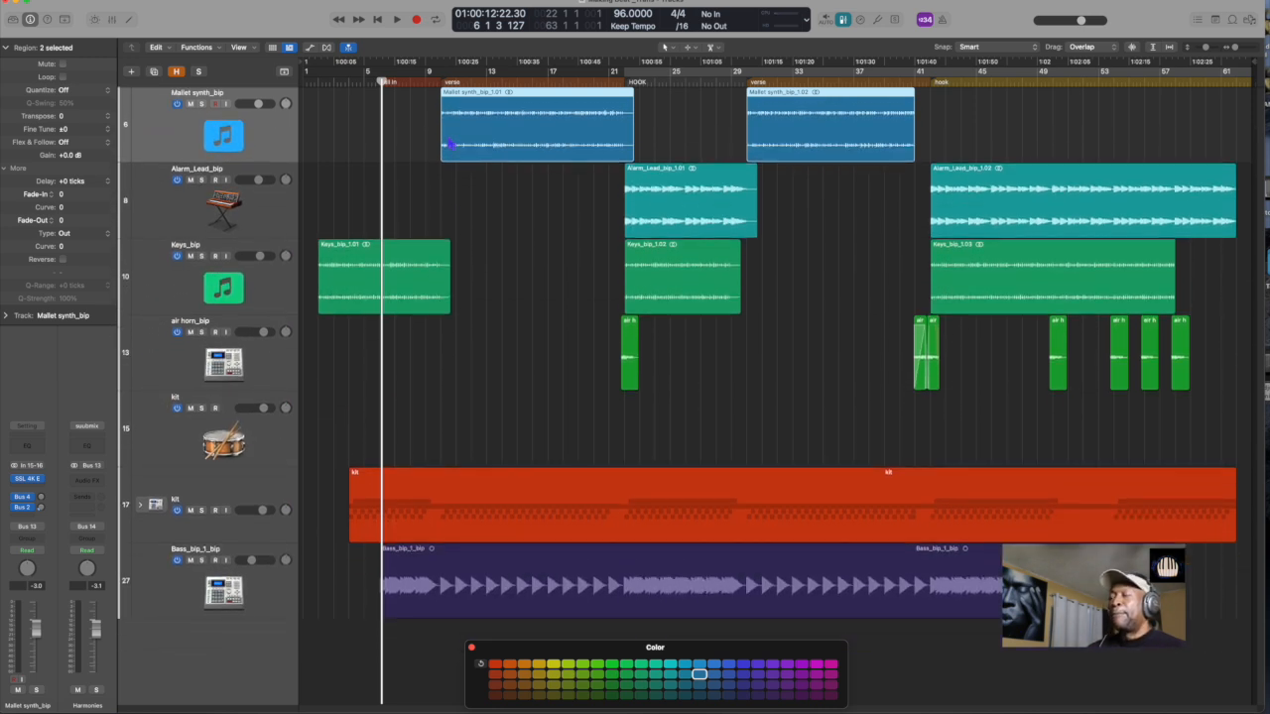
click(501, 334)
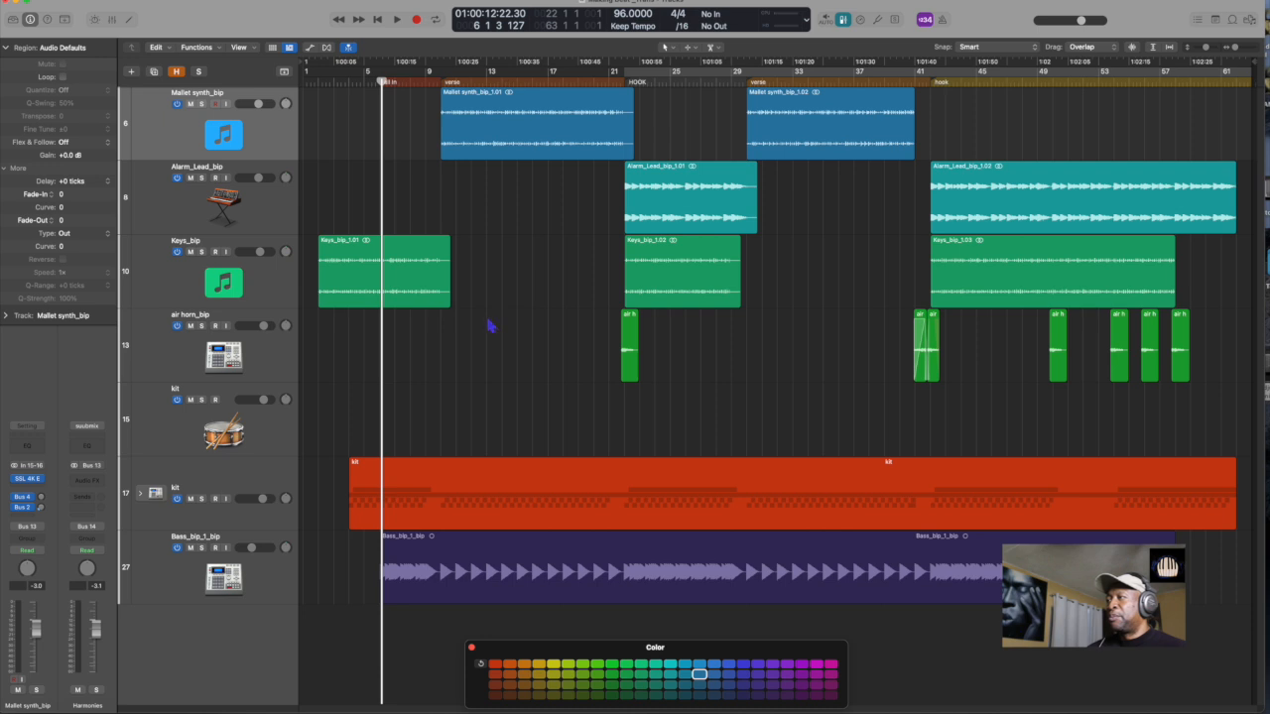
click(400, 307)
key(shift+space)
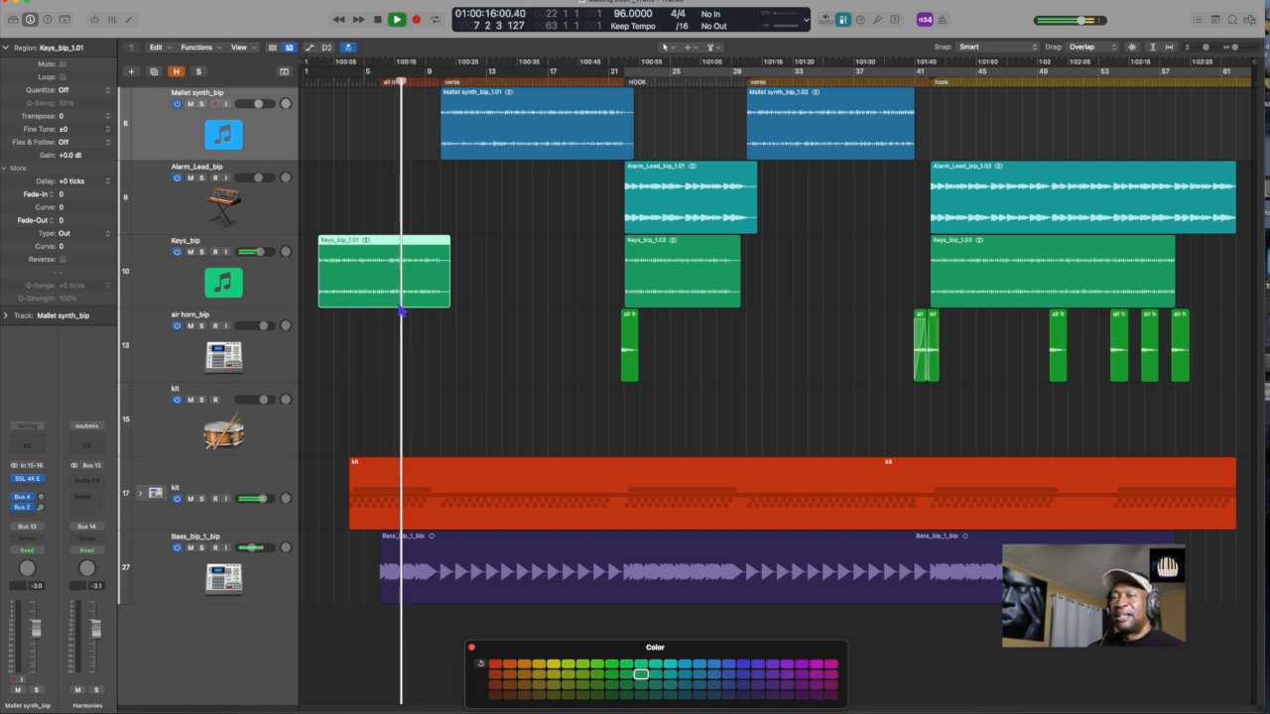
key(space)
Step: Step the playhead forward through the arrangement to bar 33
key(period)
key(period)
key(period)
key(period)
key(period)
key(period)
key(period)
key(period)
key(period)
key(period)
key(period)
key(period)
key(period)
key(period)
key(period)
key(period)
key(period)
key(period)
key(period)
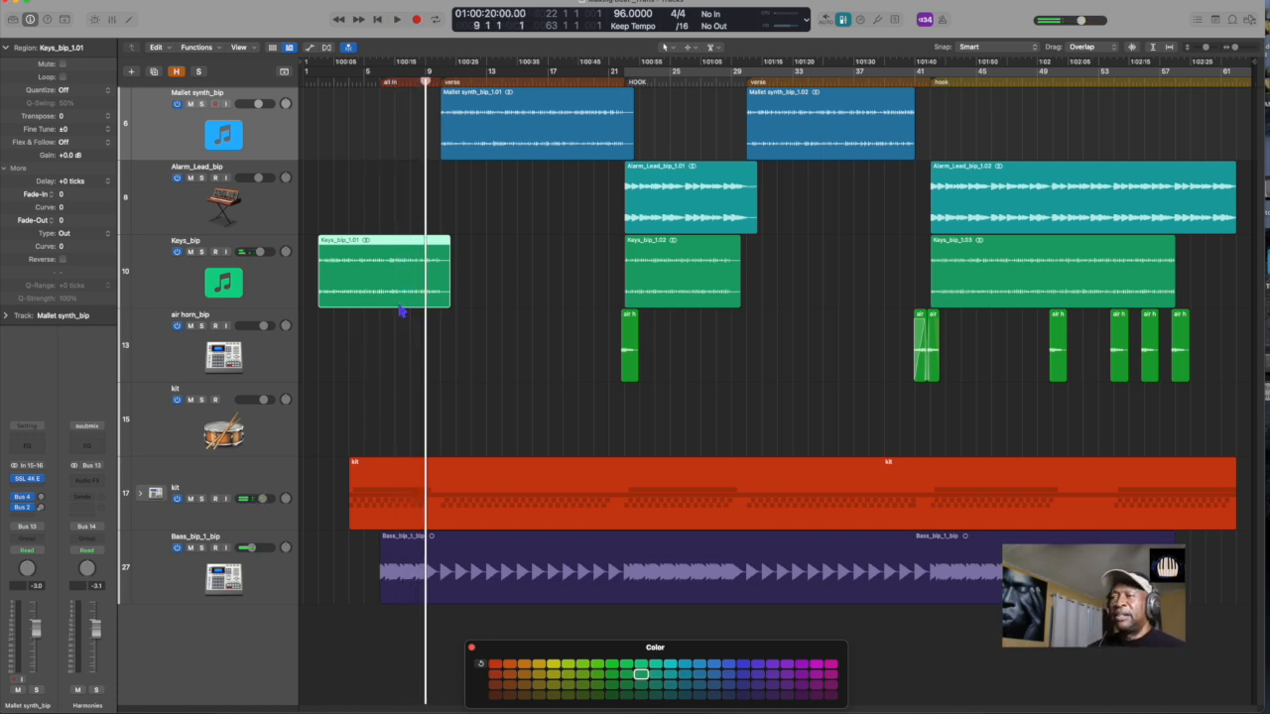
key(period)
key(period)
key(period)
key(period)
key(period)
key(period)
key(period)
key(period)
key(period)
key(period)
key(period)
key(period)
key(period)
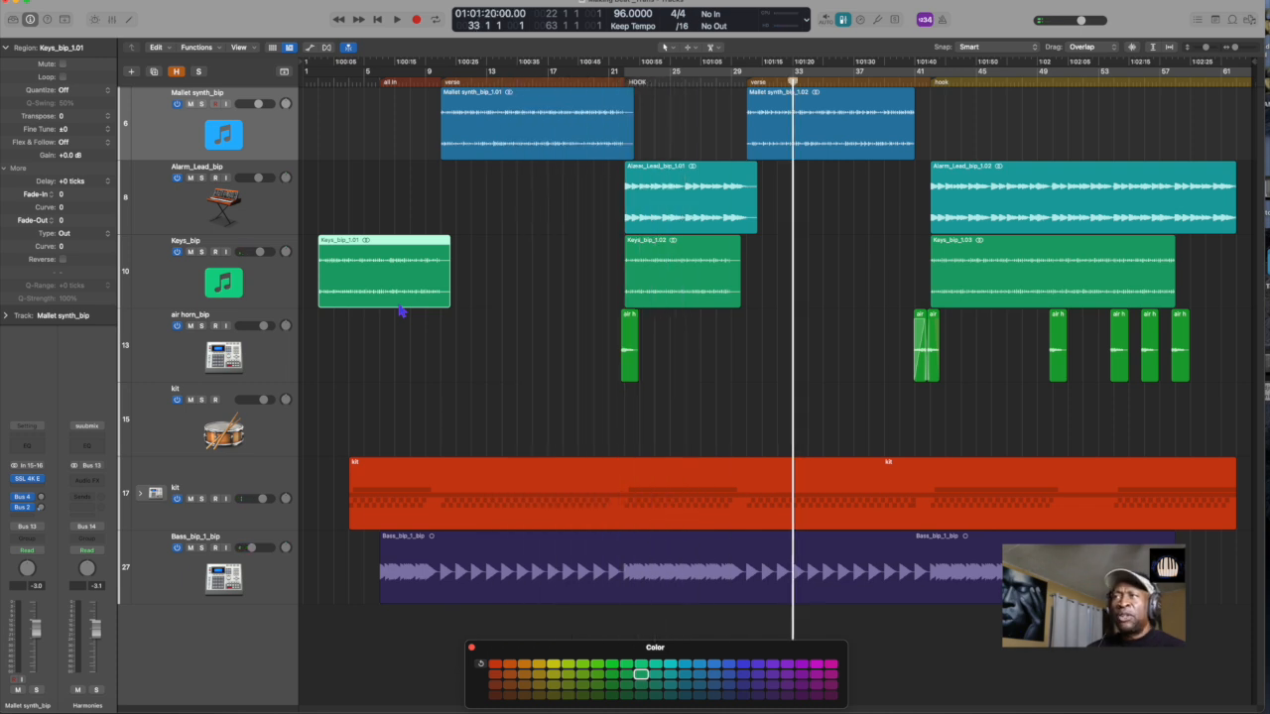
Step: Move the playhead to bar 41 and briefly play the arrangement into the second hook
key(period)
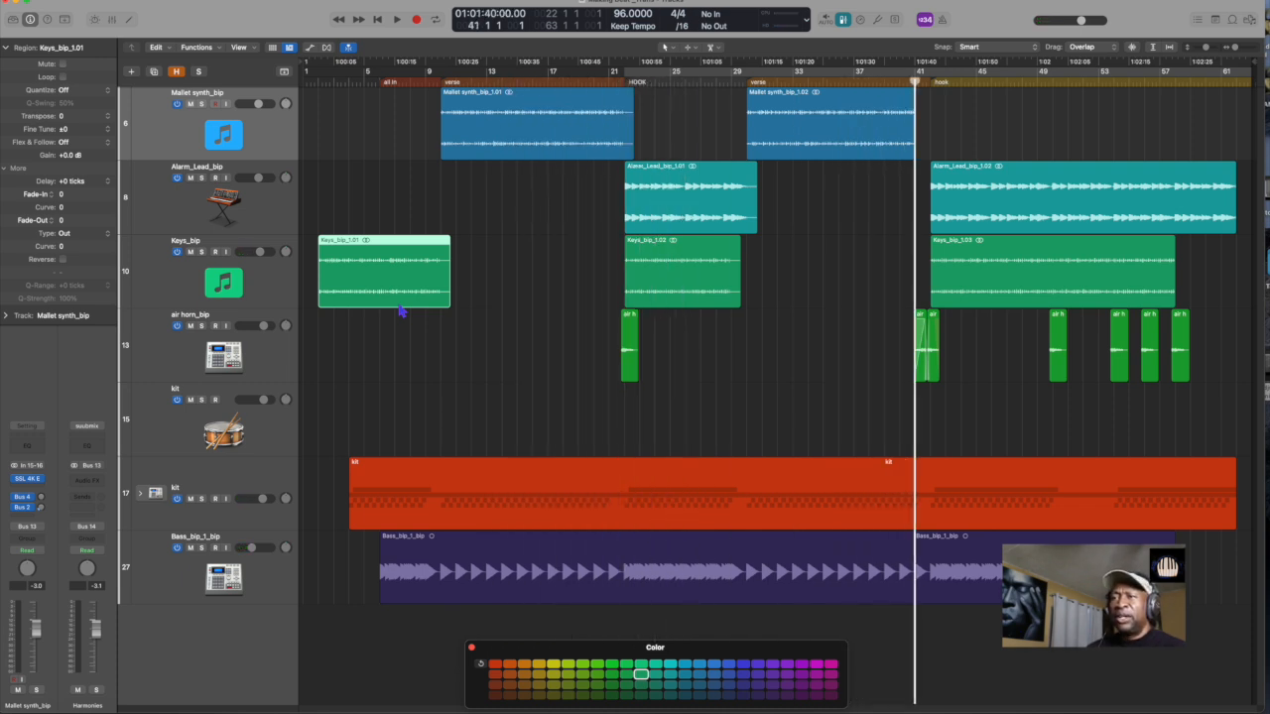
key(space)
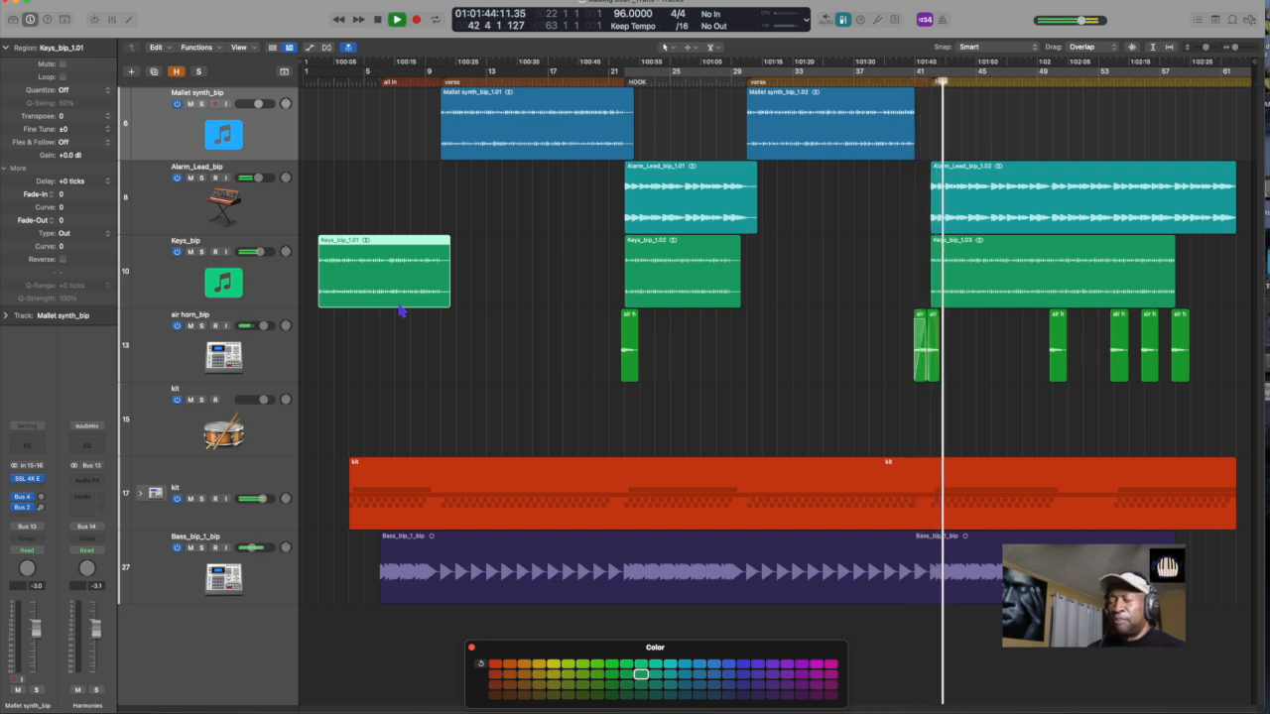
key(space)
Step: Check the regions around bar 43 up close, then clear the region selection and show the full arrangement with reduced track heights
key(super+Right)
key(super+Right)
key(super+Right)
key(super+Right)
key(super+Right)
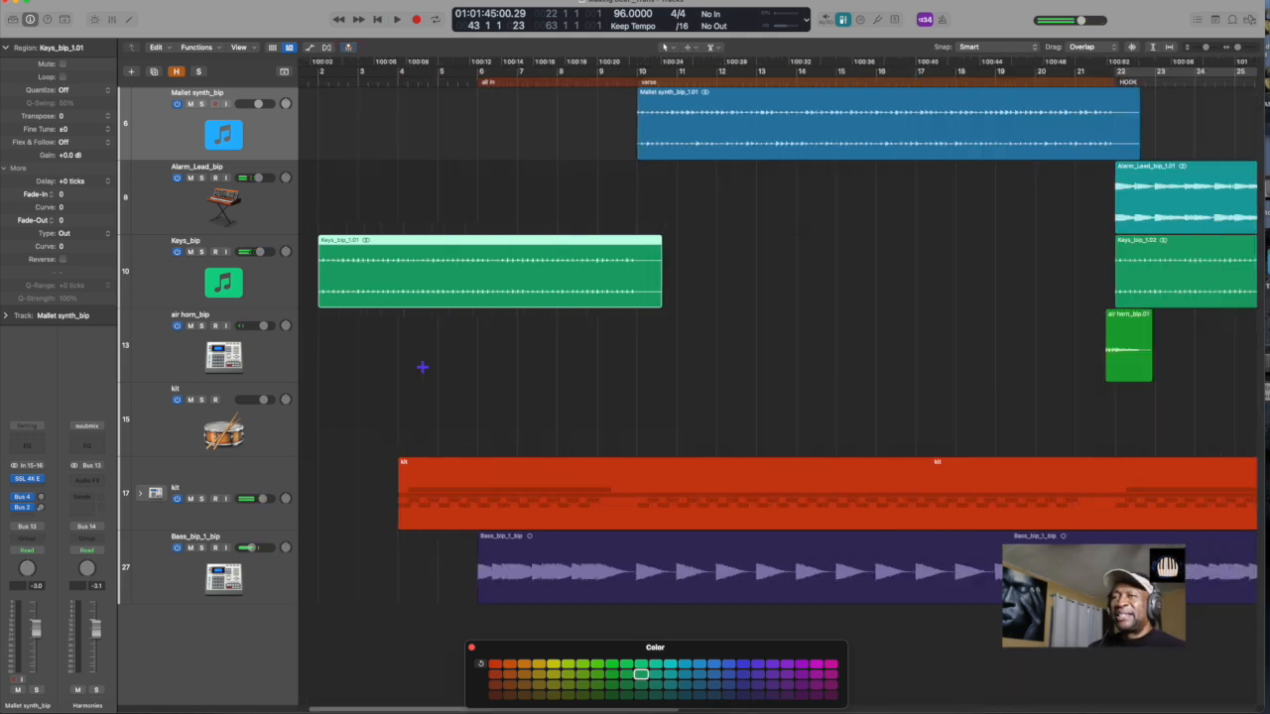
scroll(297, 317, right, 10)
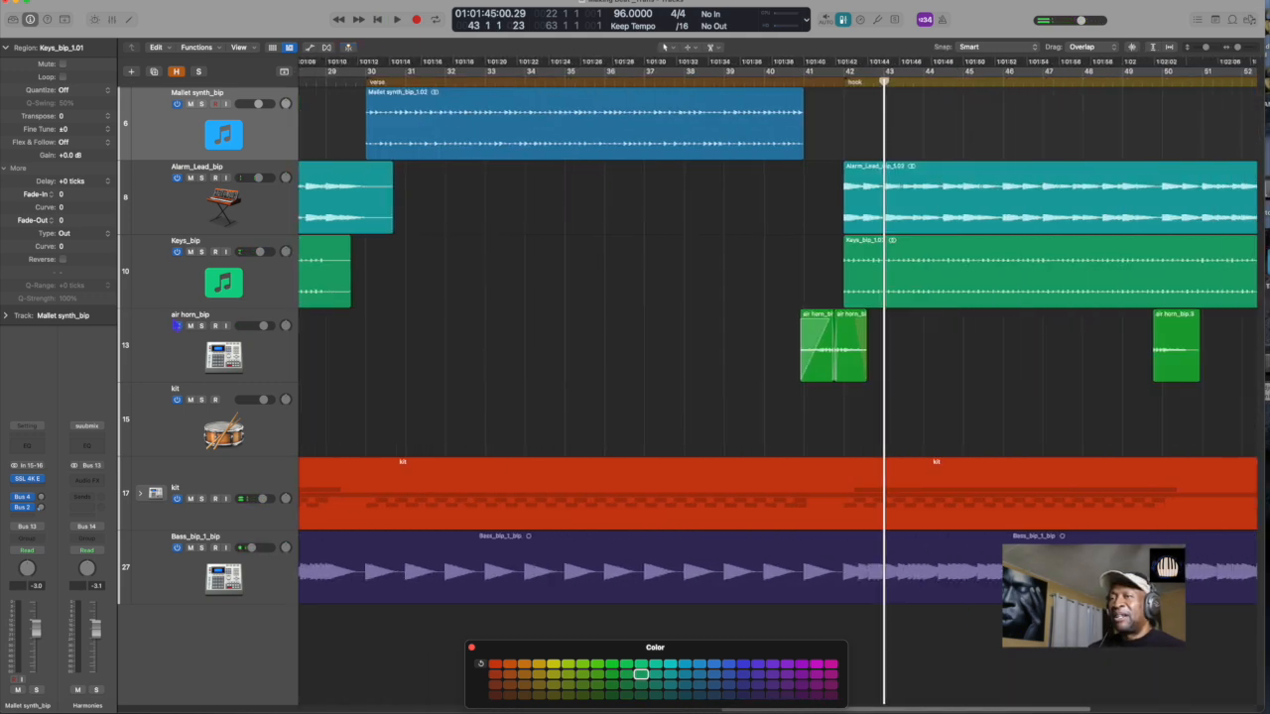
click(680, 367)
ctrl+alt+click(678, 354)
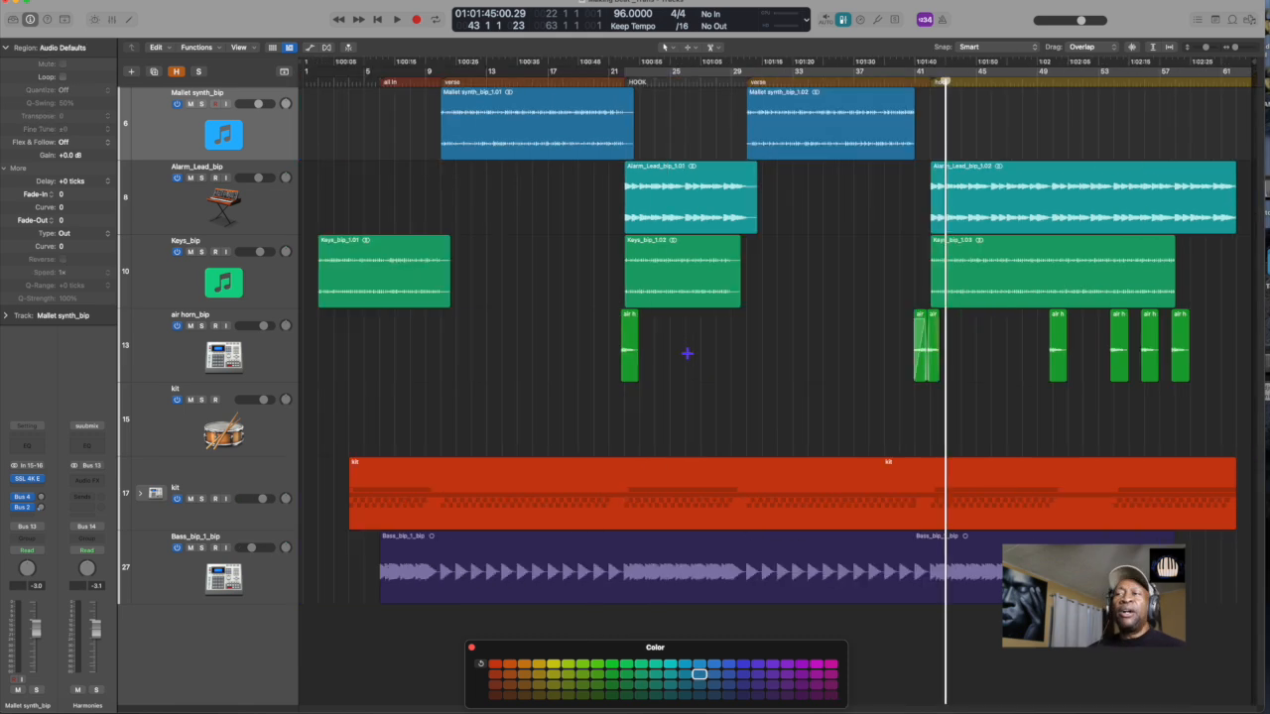
ctrl+alt+click(686, 353)
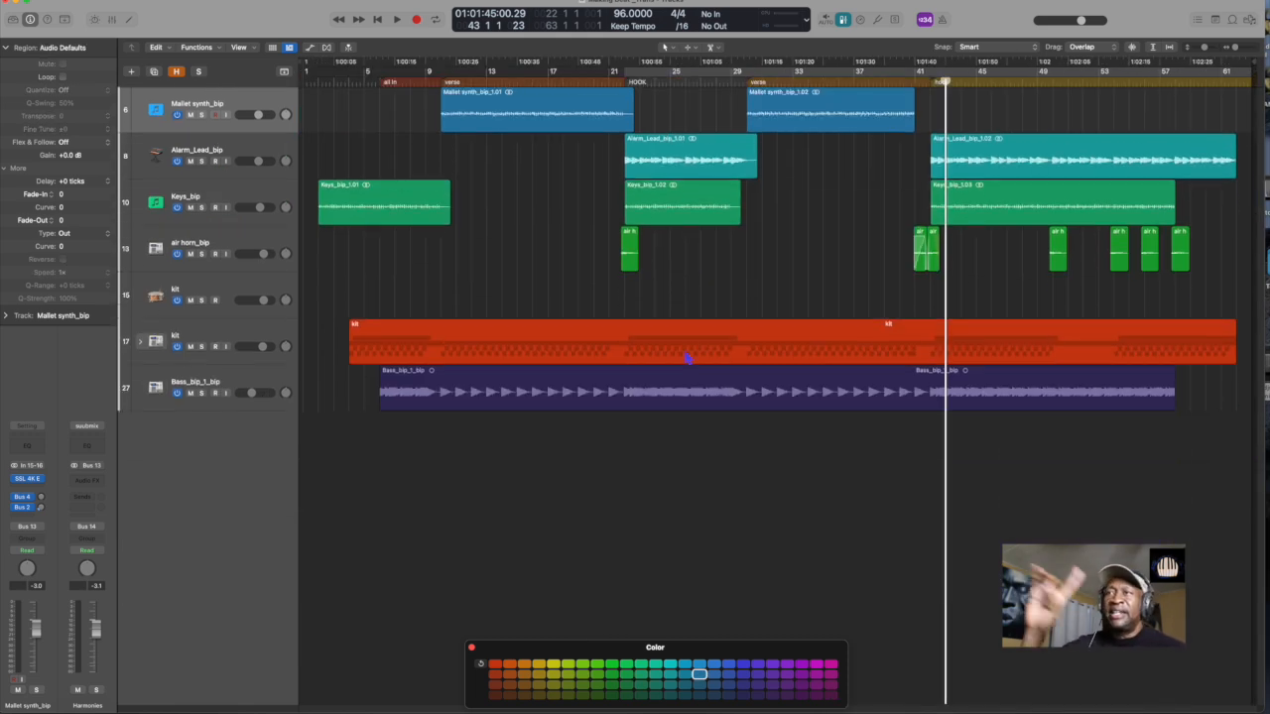